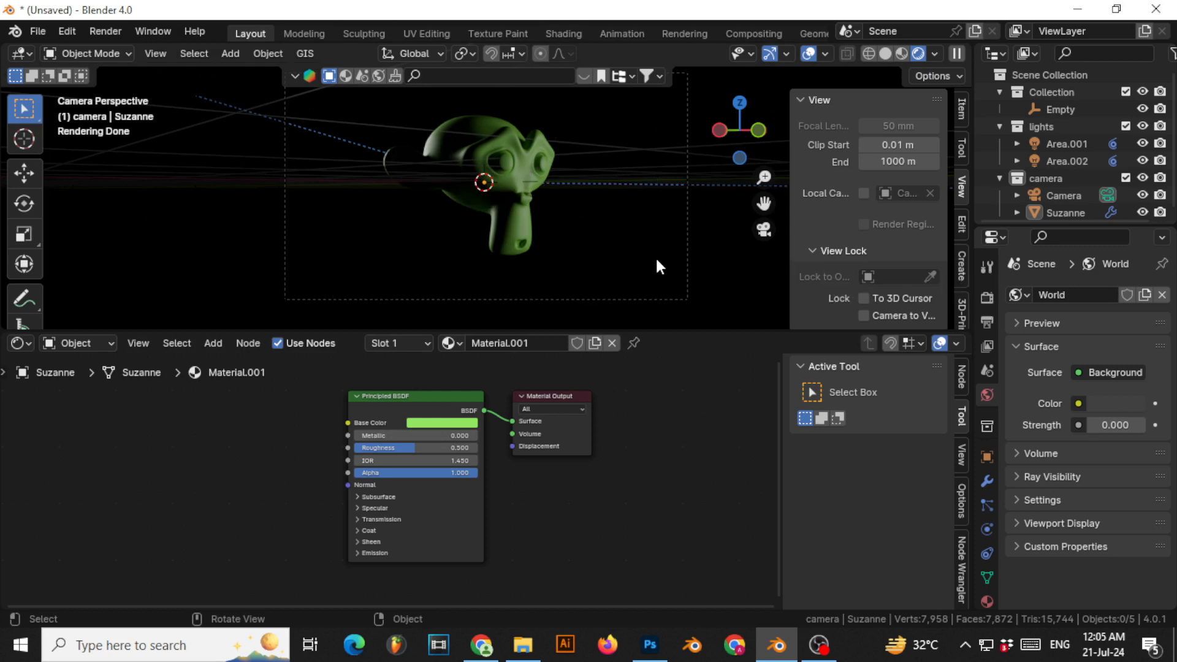
- Switch to Photoshop and fill Layer 2 with the Clouds render filter
click(650, 642)
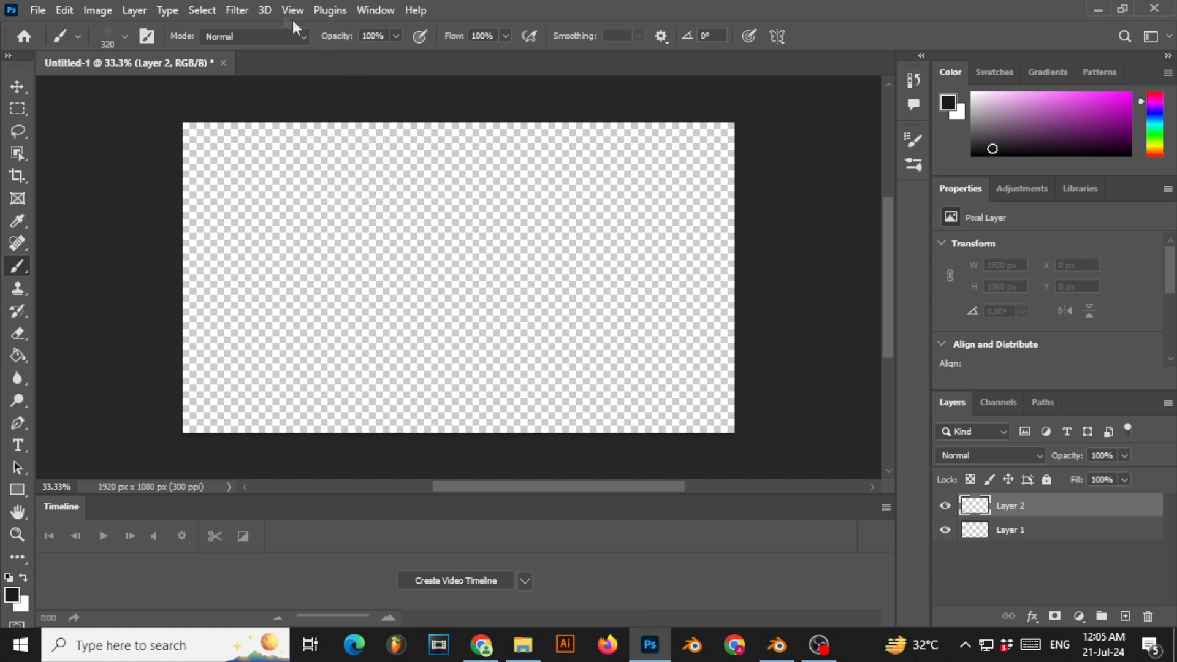
click(235, 12)
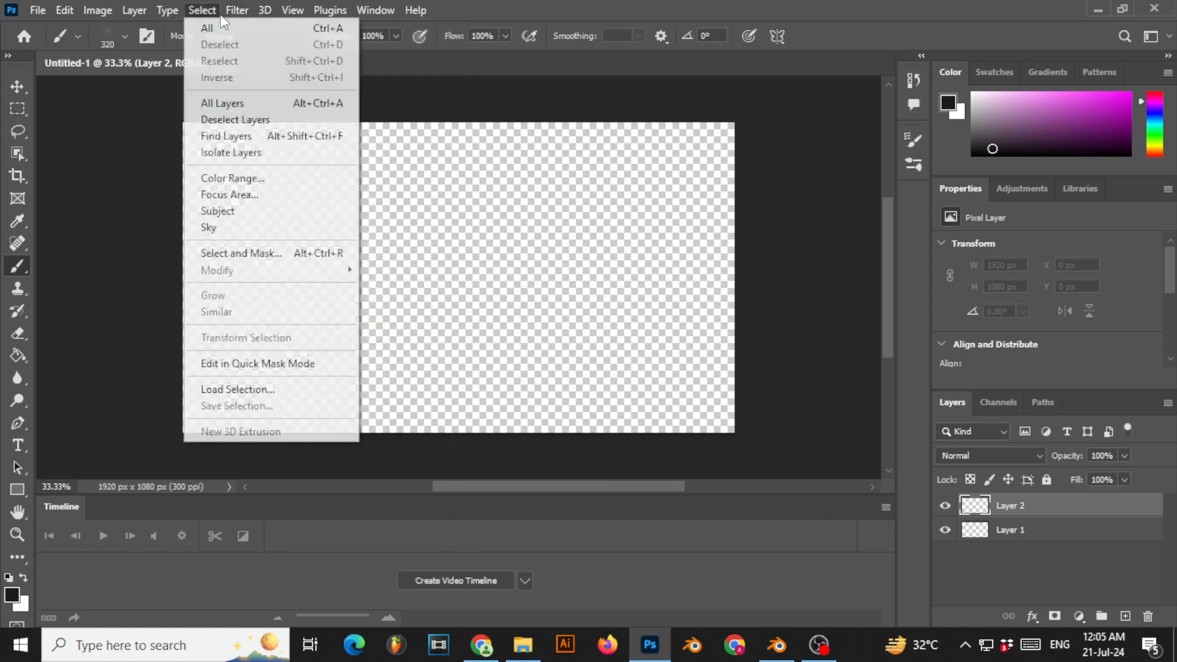
click(234, 9)
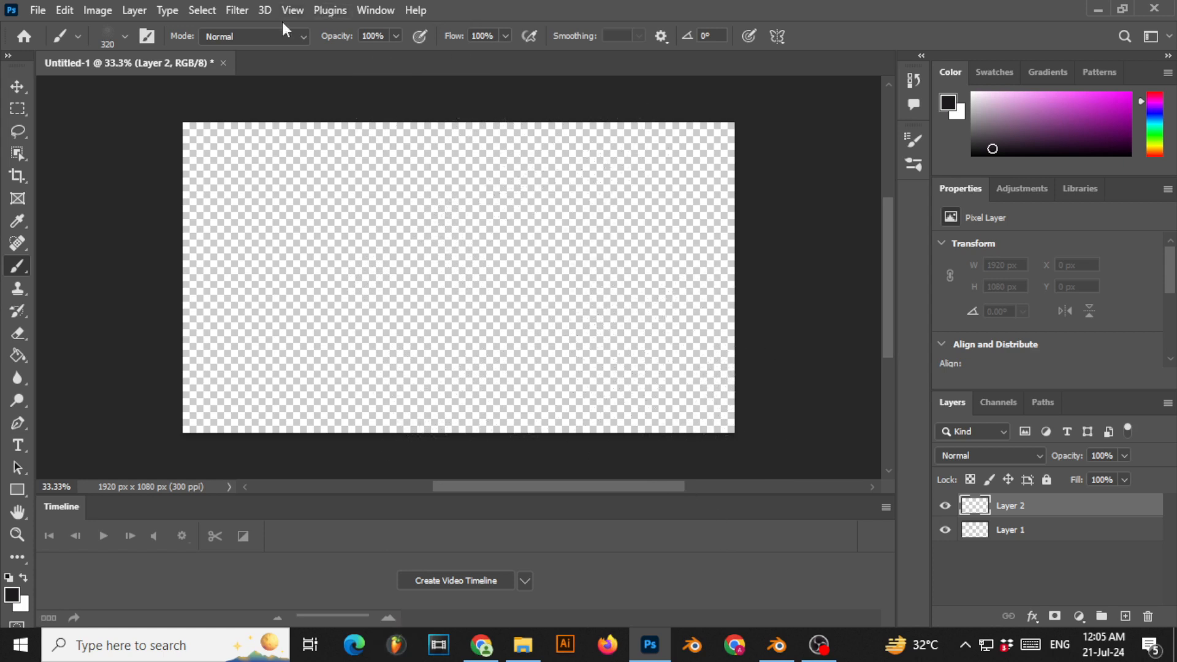
click(251, 6)
click(230, 7)
click(249, 14)
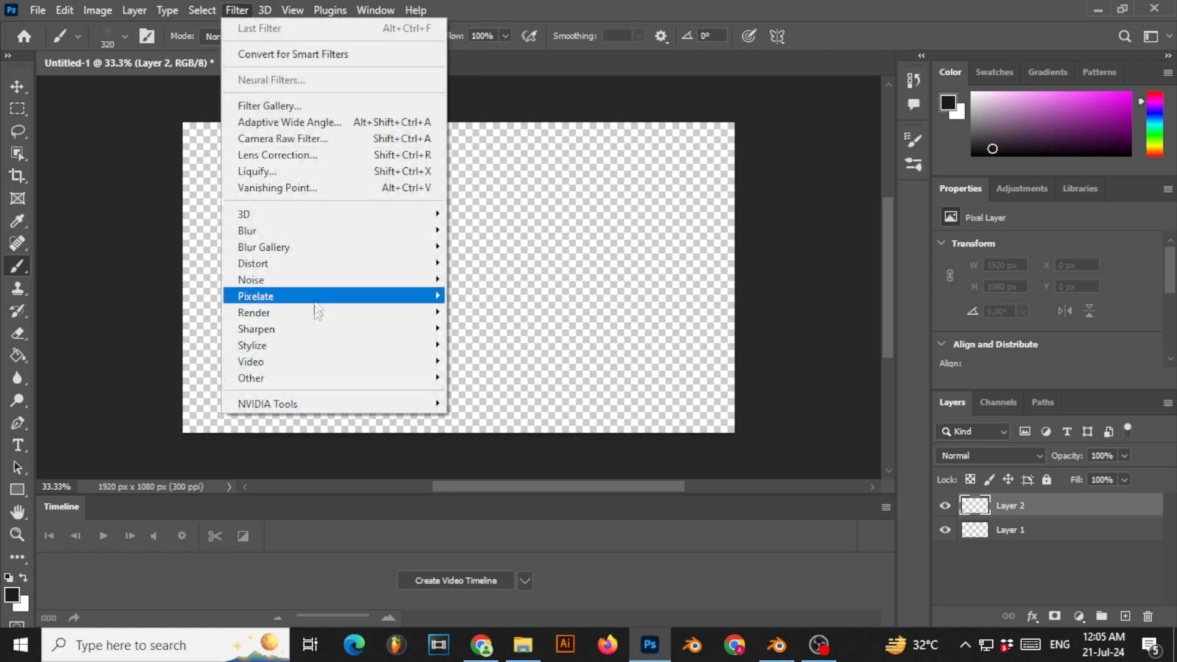
mouse_move(310, 316)
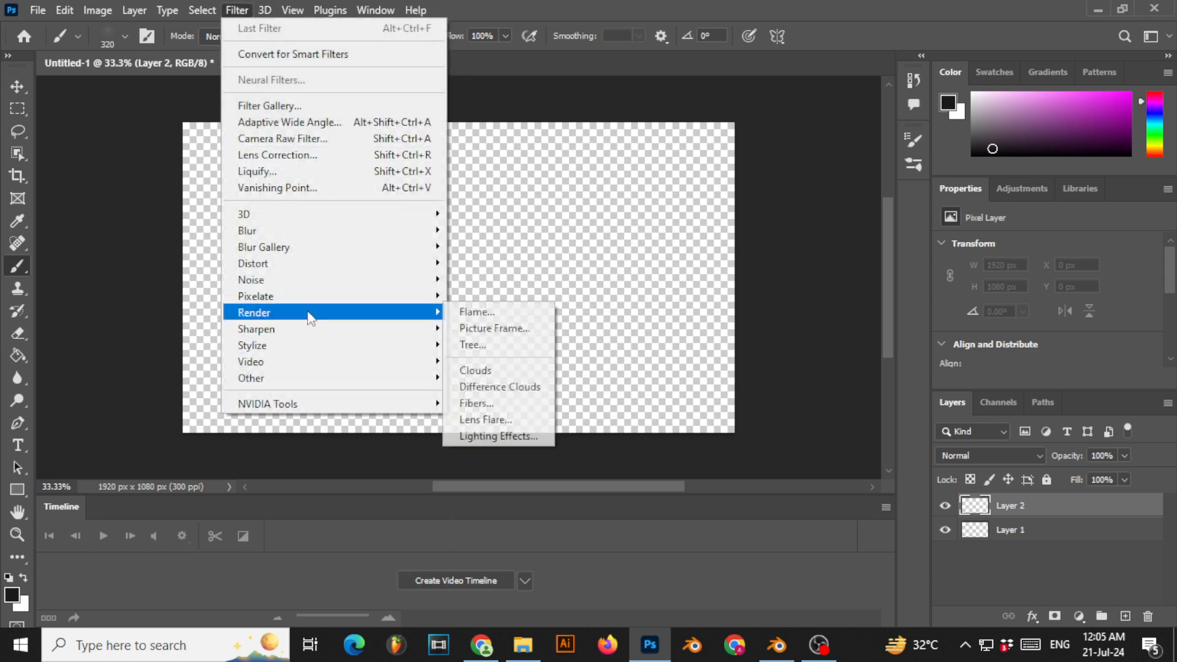
click(477, 370)
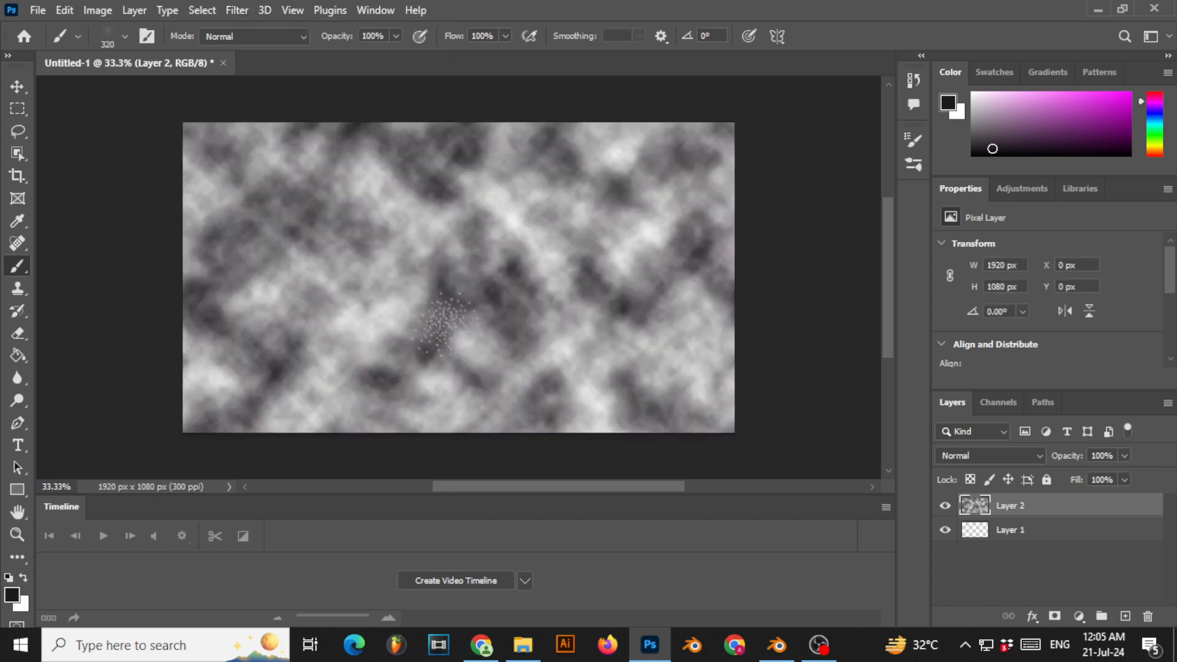
- Stretch the clouds layer vertically downward with Free Transform to a height of about 9237 px, keeping its 1920 px width
scroll(444, 326, down, 3)
scroll(443, 324, up, 4)
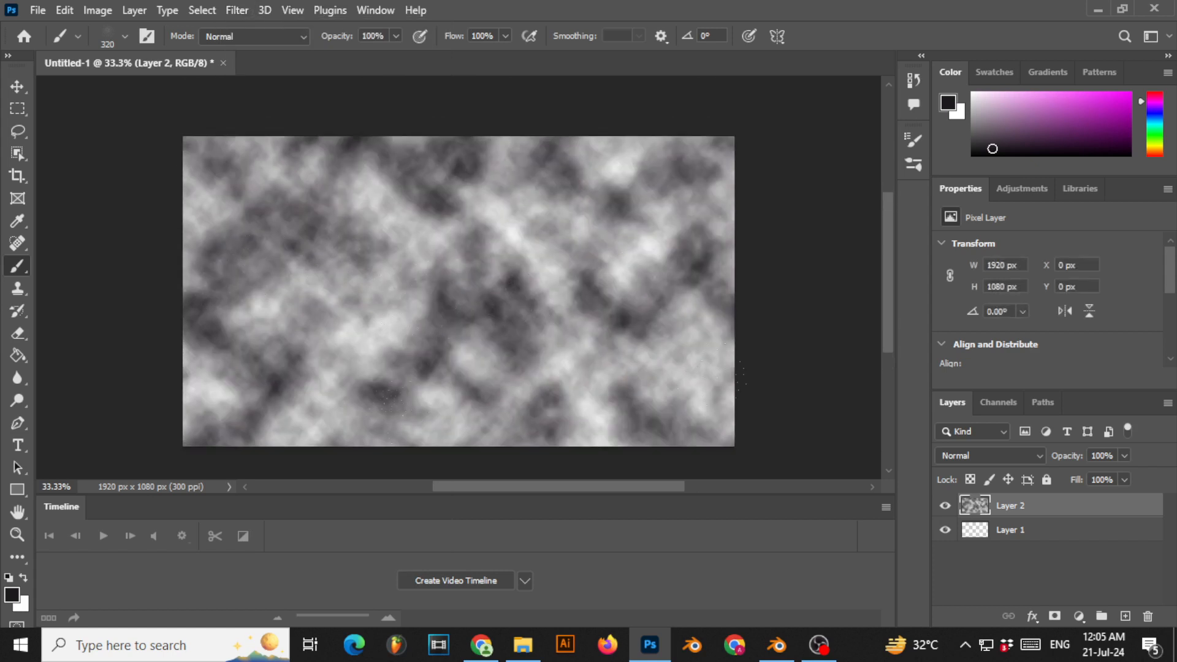
alt+scroll(472, 295, down, 1)
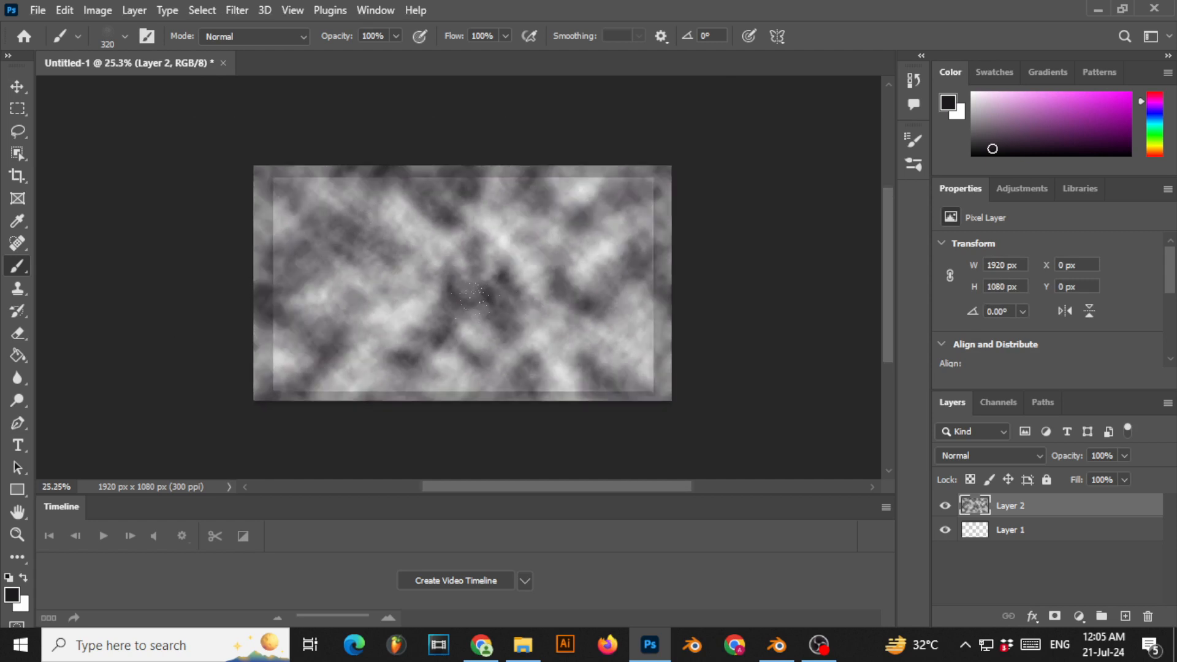
alt+scroll(472, 295, down, 1)
key(ctrl+t)
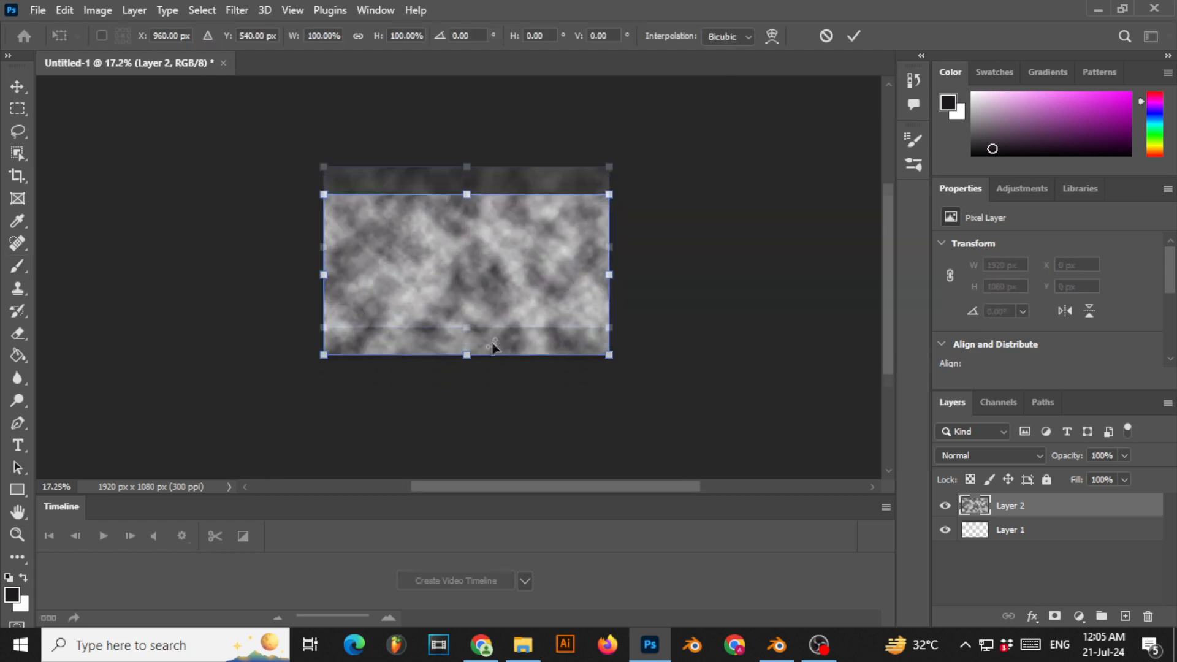
alt+scroll(491, 348, down, 2)
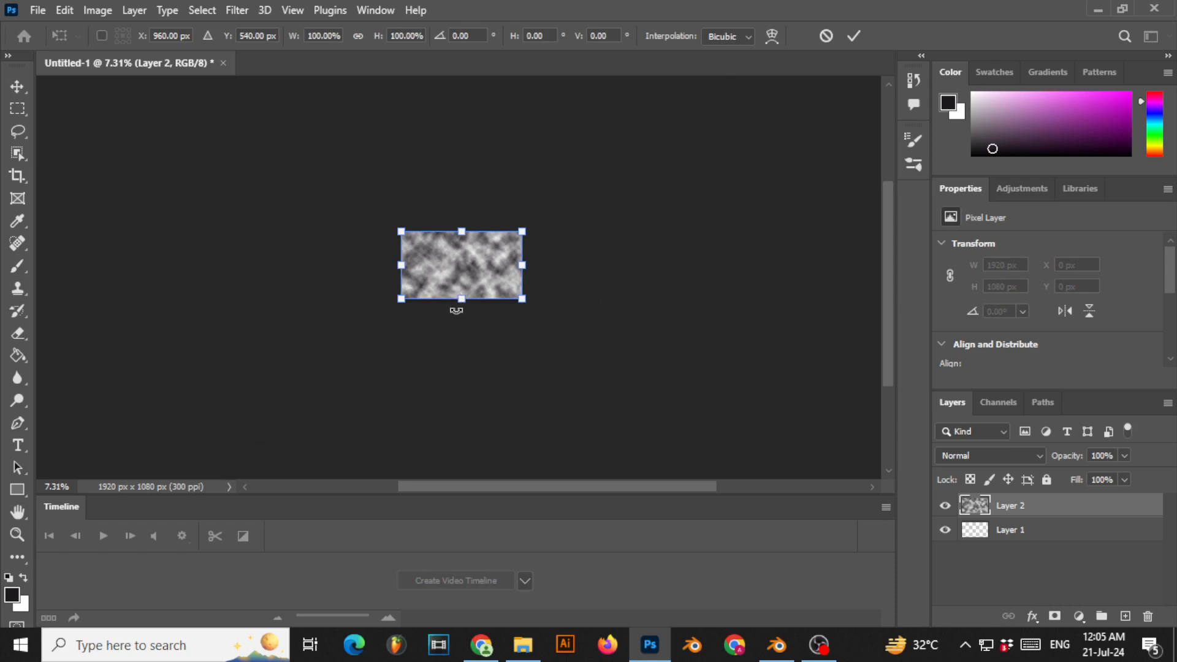
drag(460, 298, 487, 654)
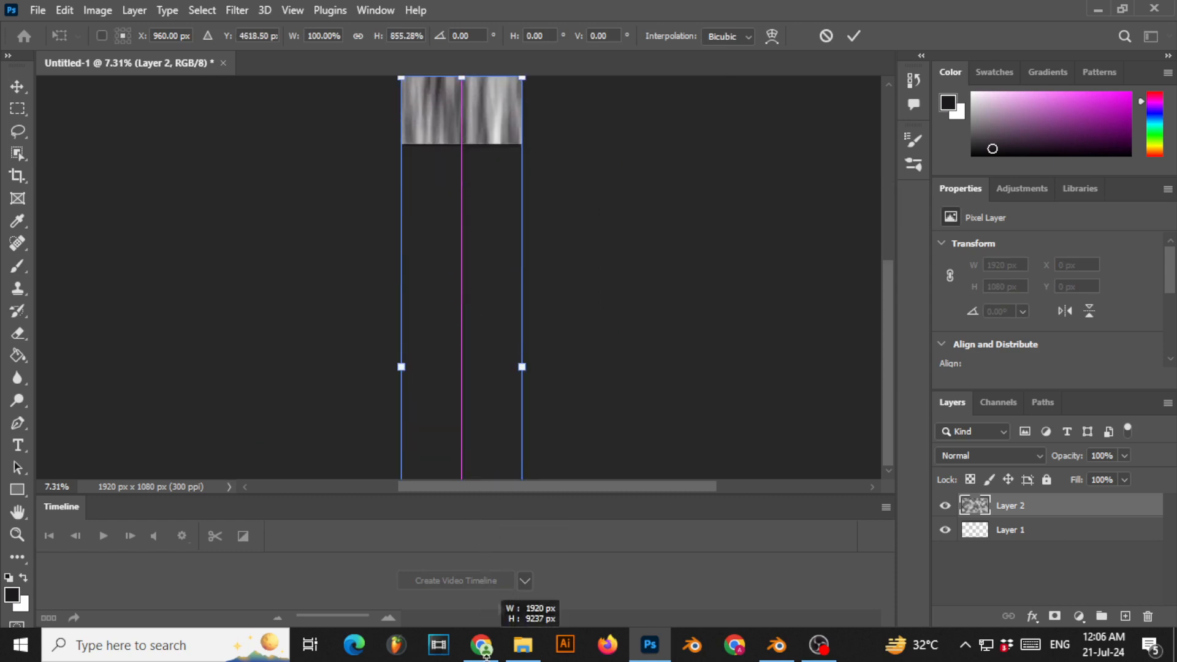
alt+scroll(556, 344, down, 2)
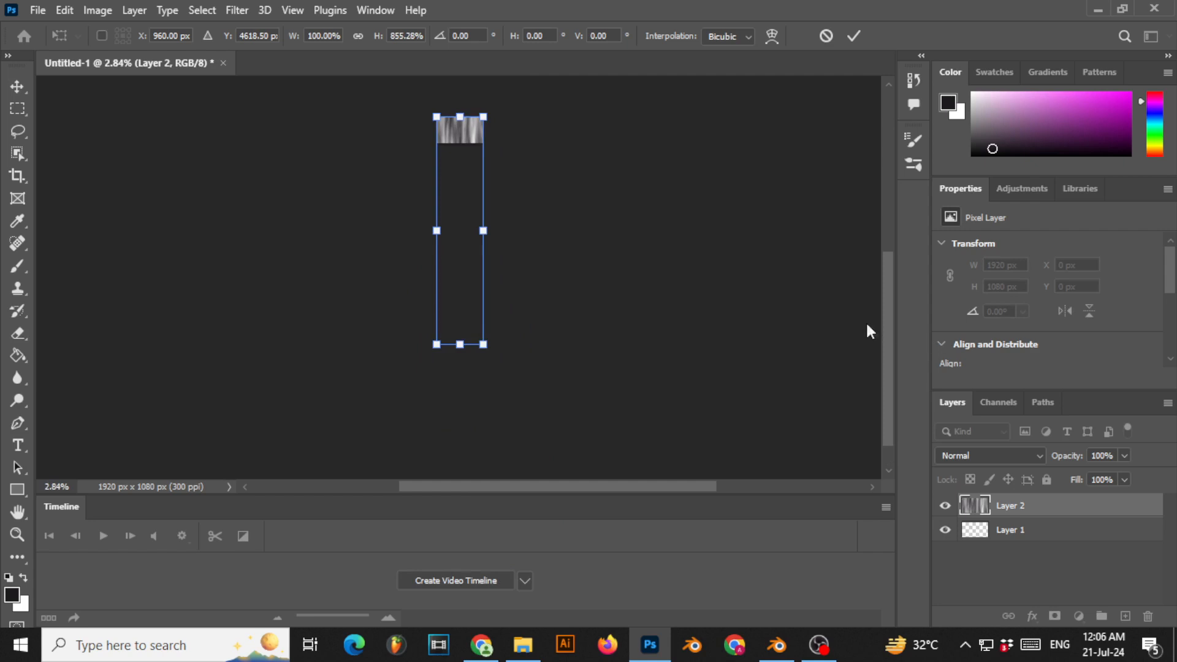
- Stretch the clouds layer upward beyond the canvas to a total height of about 18165 px and apply the transformation
scroll(773, 322, up, 3)
alt+scroll(461, 331, up, 2)
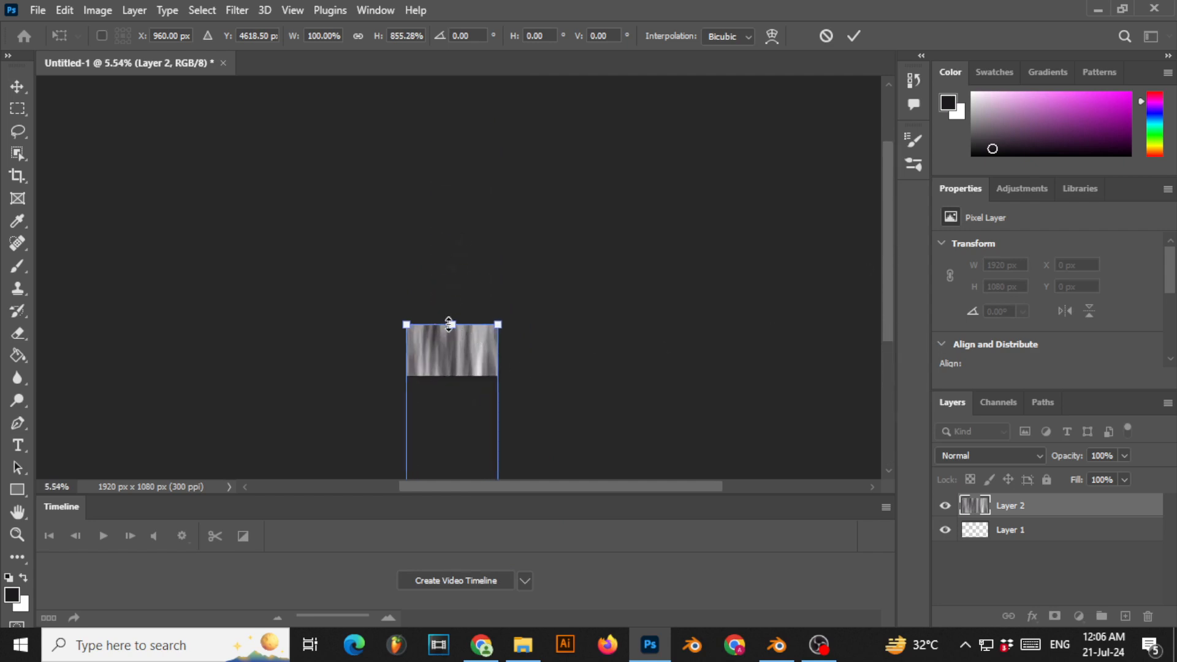
drag(450, 323, 481, 139)
alt+scroll(490, 279, down, 1)
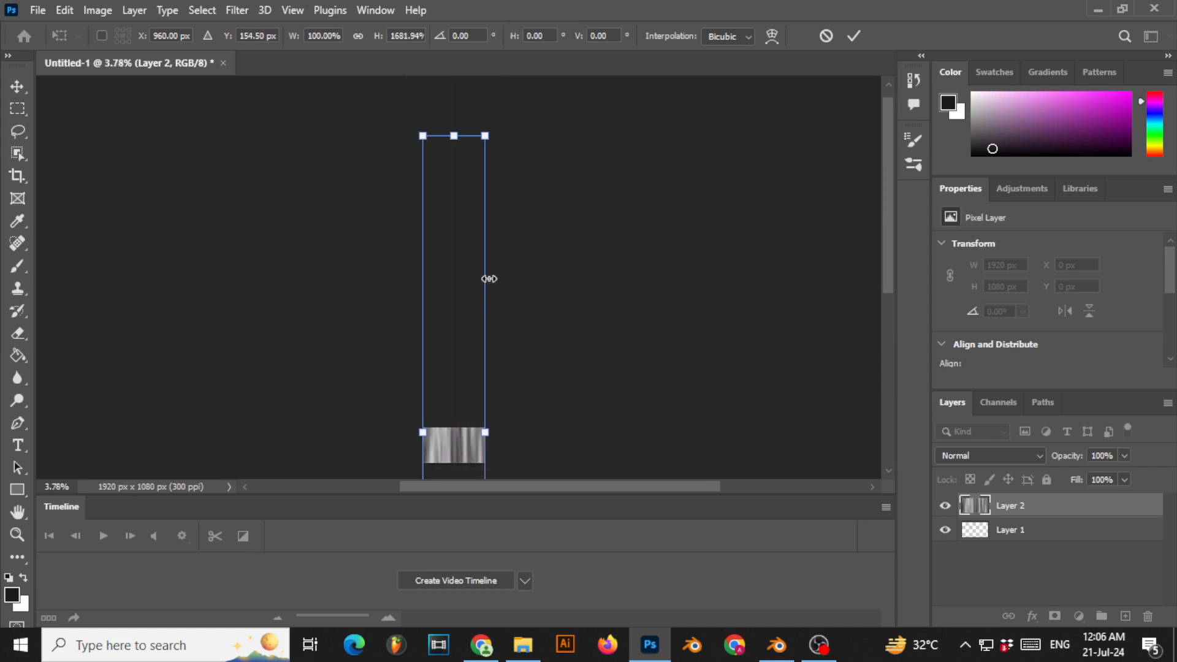
alt+scroll(489, 279, down, 3)
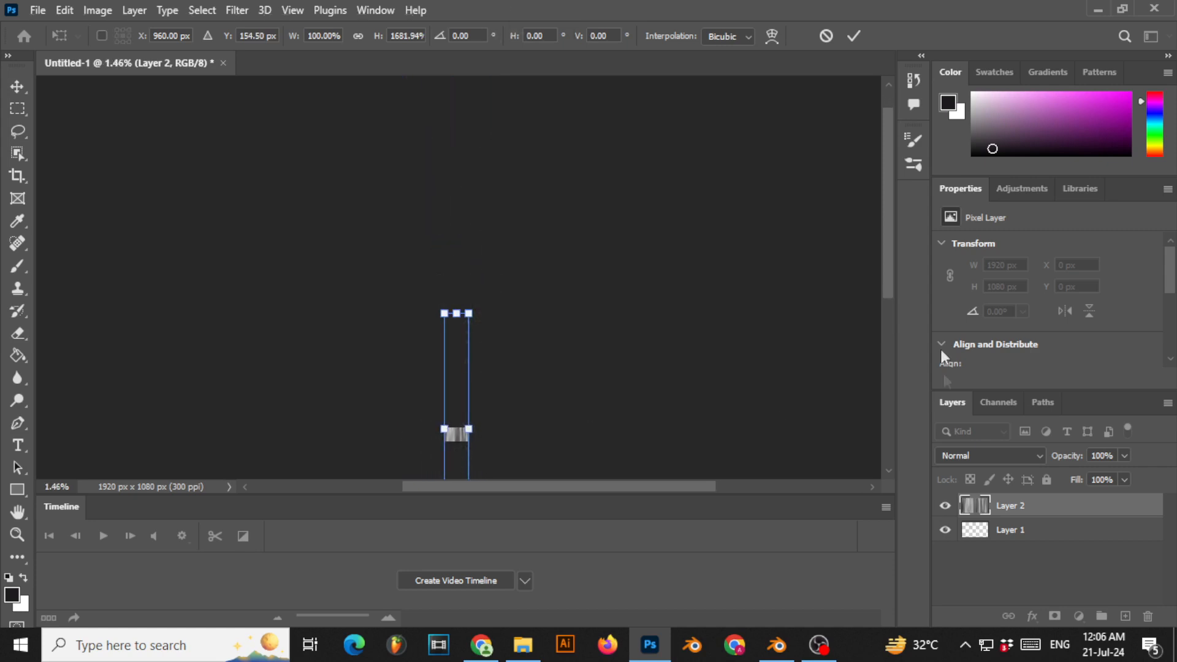
drag(889, 279, 889, 400)
alt+scroll(429, 172, up, 4)
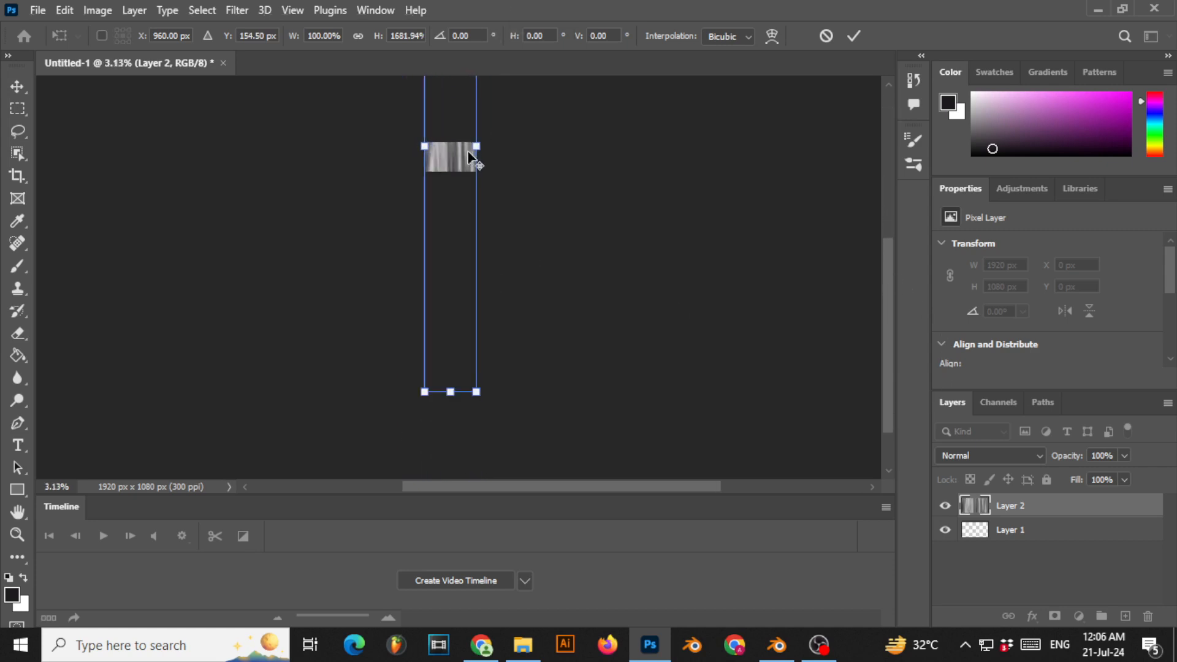
alt+scroll(447, 149, up, 4)
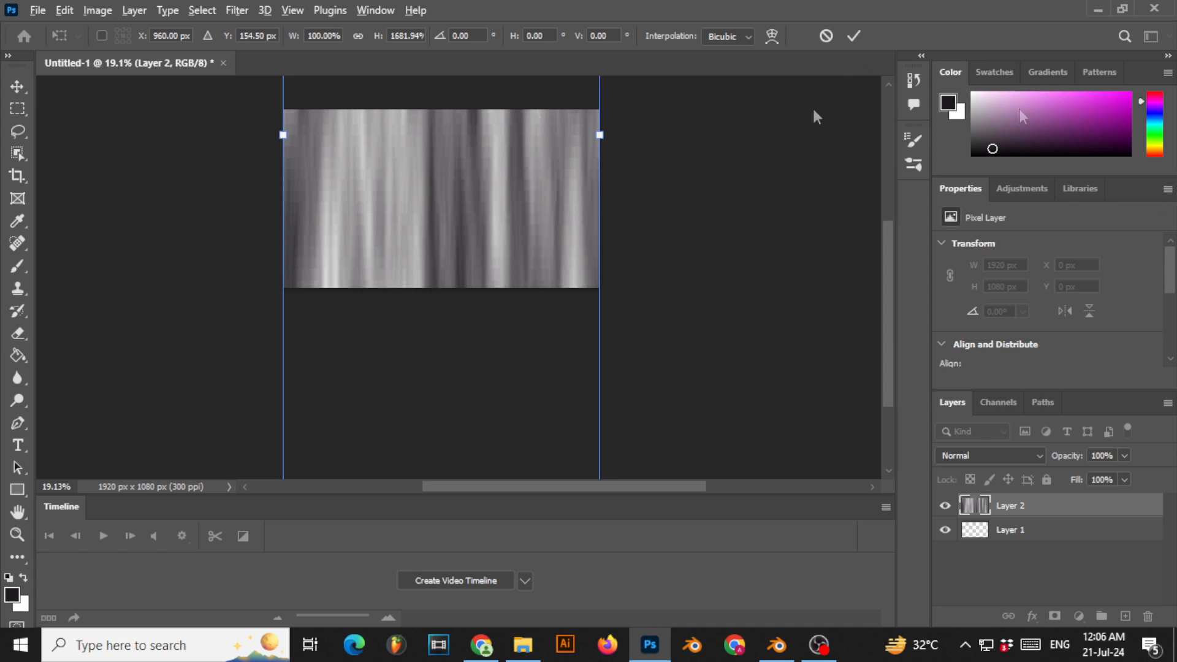
click(854, 35)
key(b)
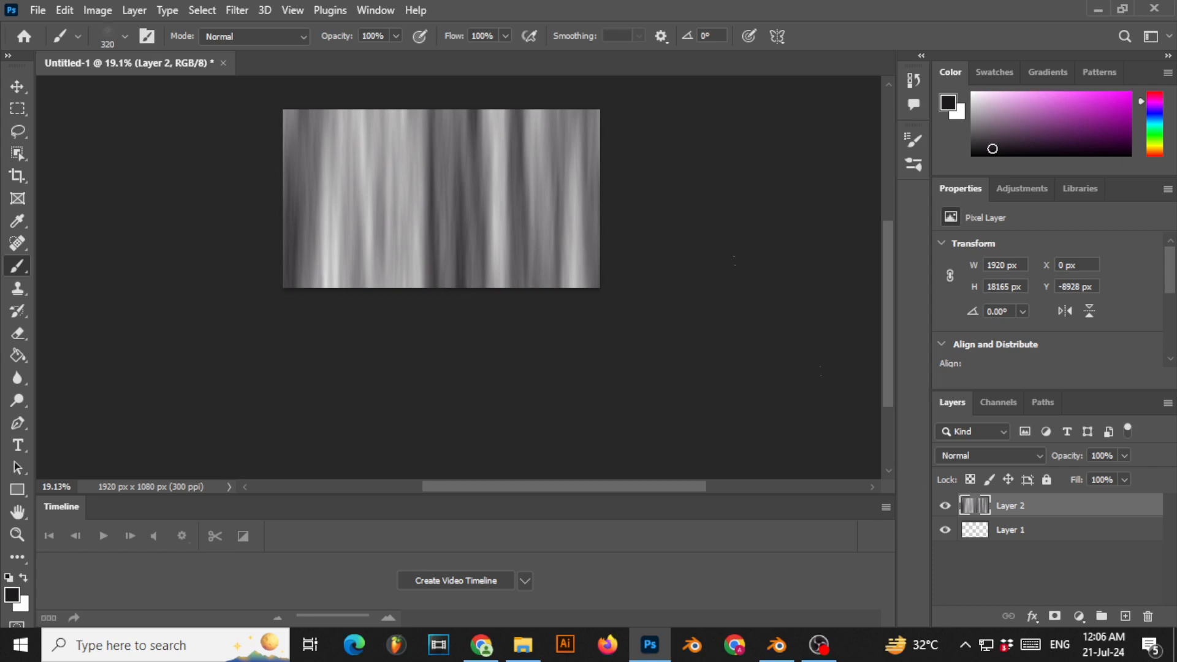
- Move Layer 1 above Layer 2 and set its opacity to 12%
click(1001, 531)
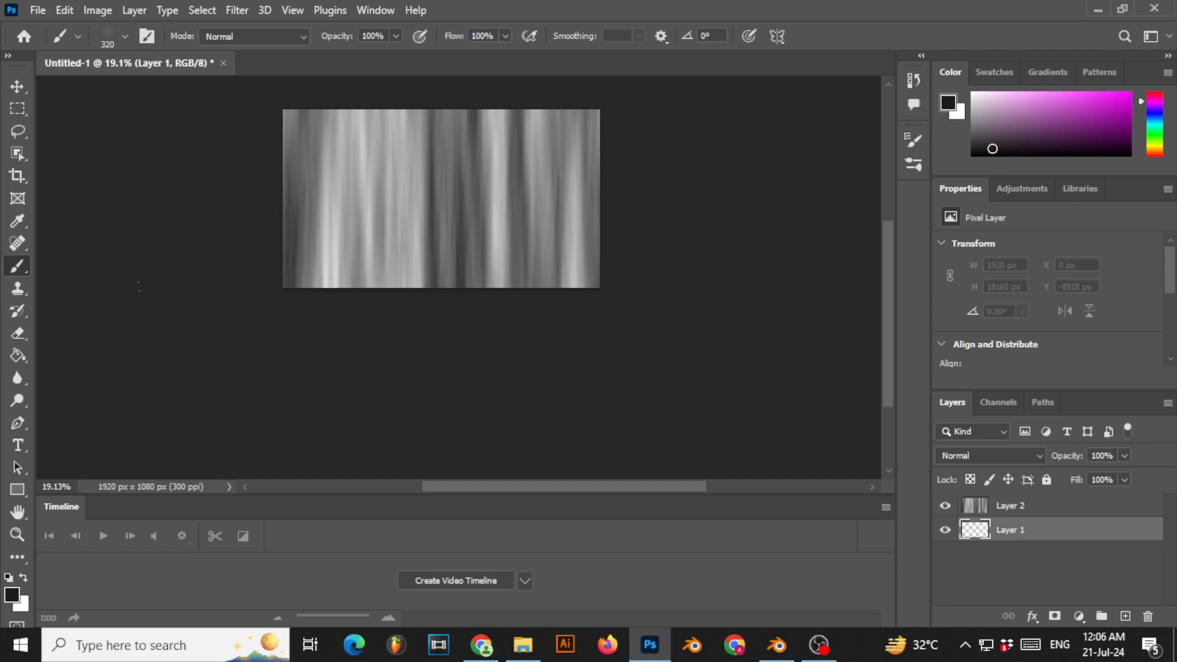
drag(1011, 531, 1001, 502)
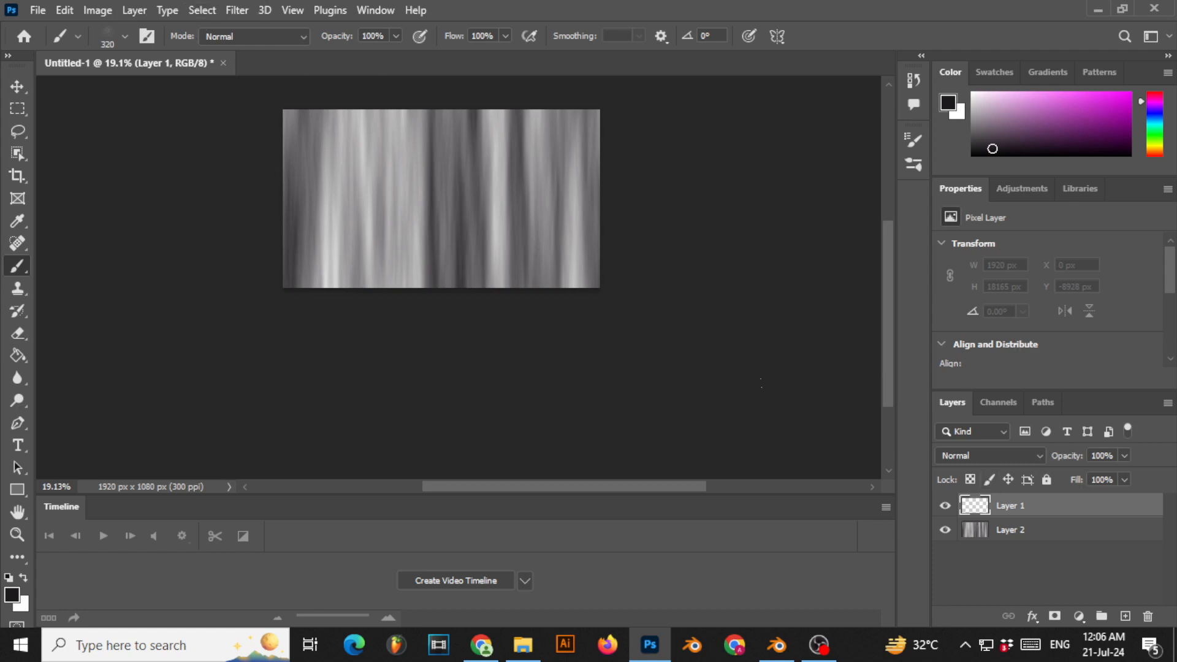
click(1124, 458)
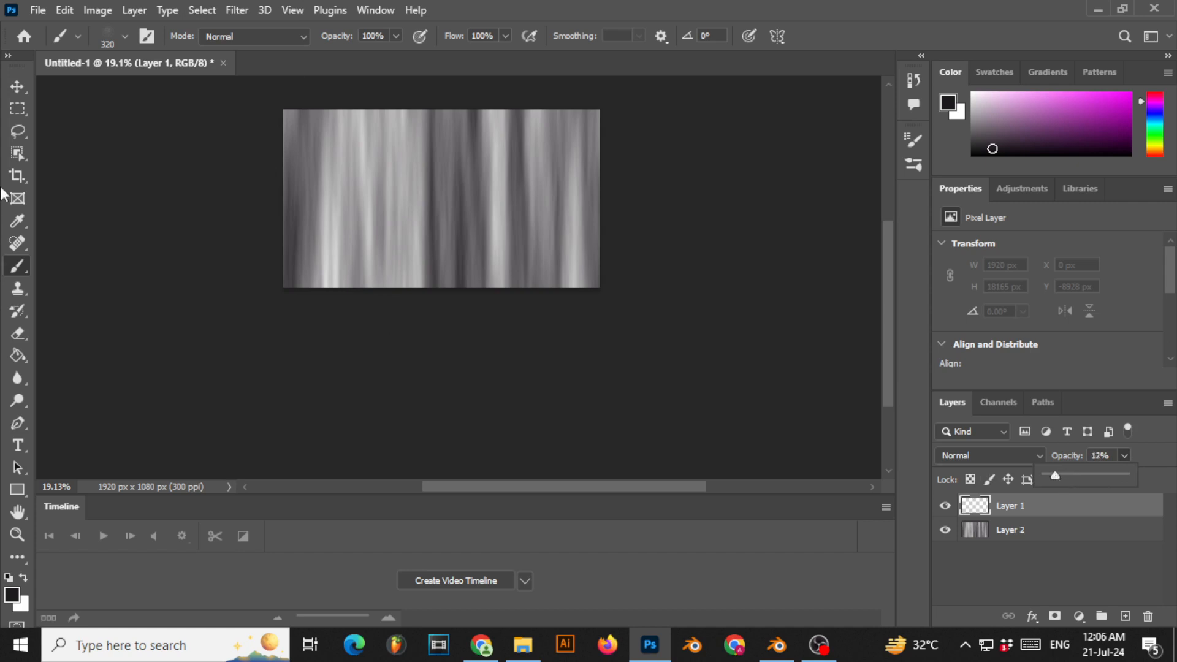
click(391, 196)
- Enlarge the brush to 560 px and paint dark grain strokes over the streaks on Layer 1
alt+right_drag(391, 197, 420, 195)
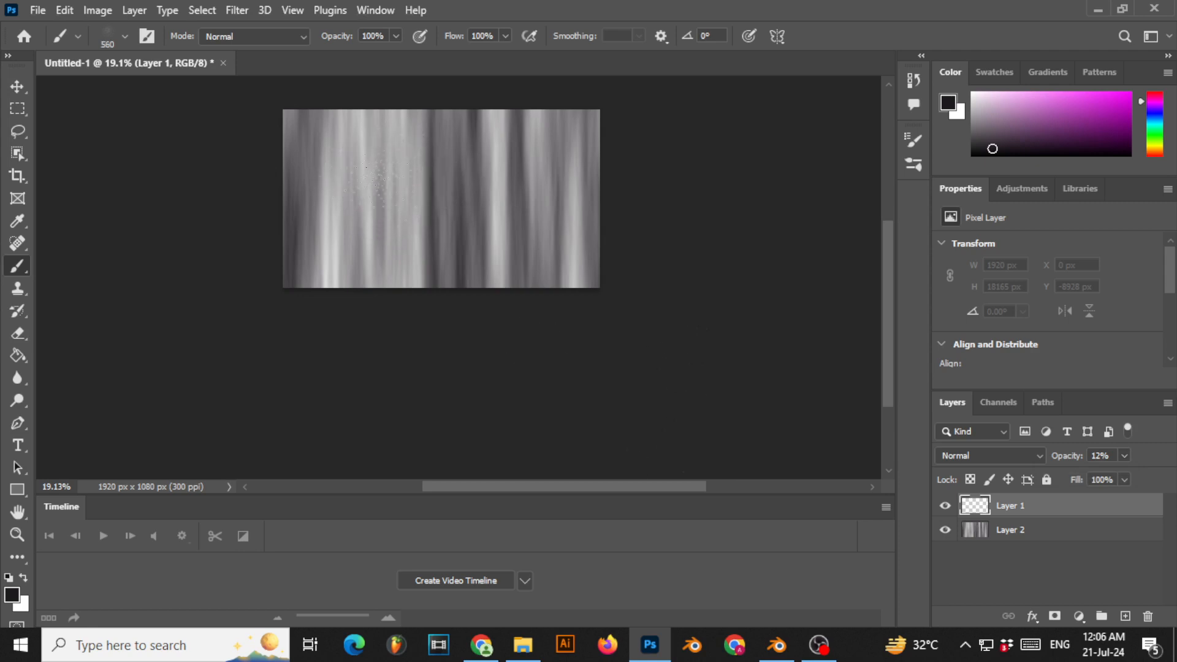
drag(432, 227, 368, 169)
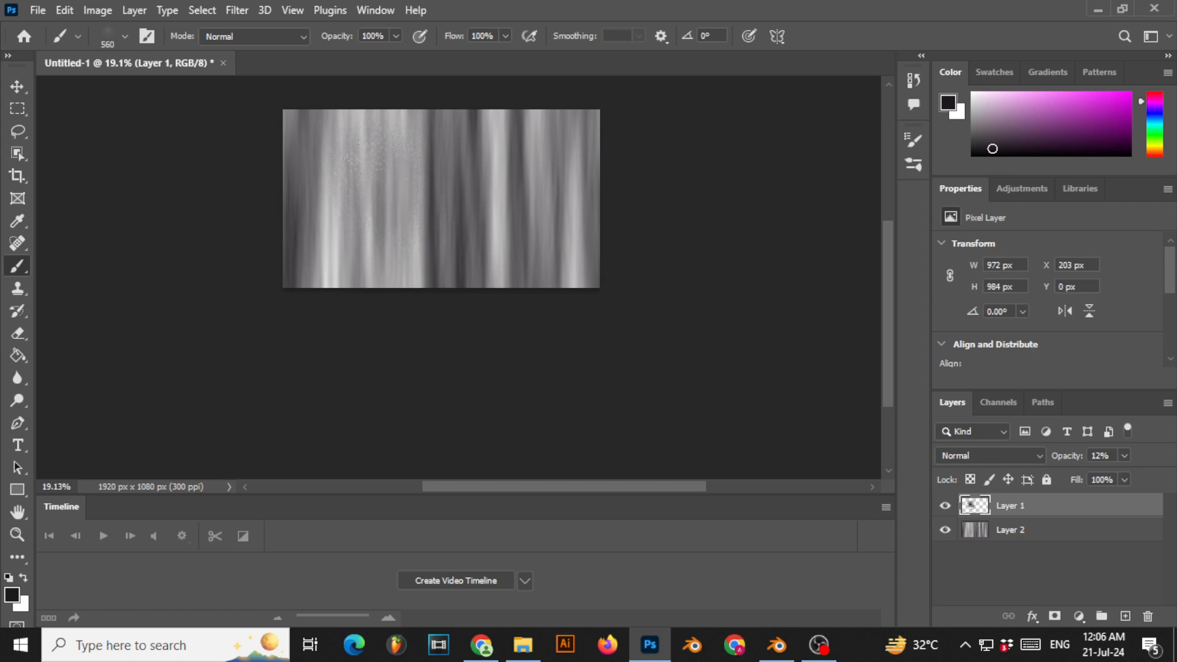
drag(432, 233, 356, 163)
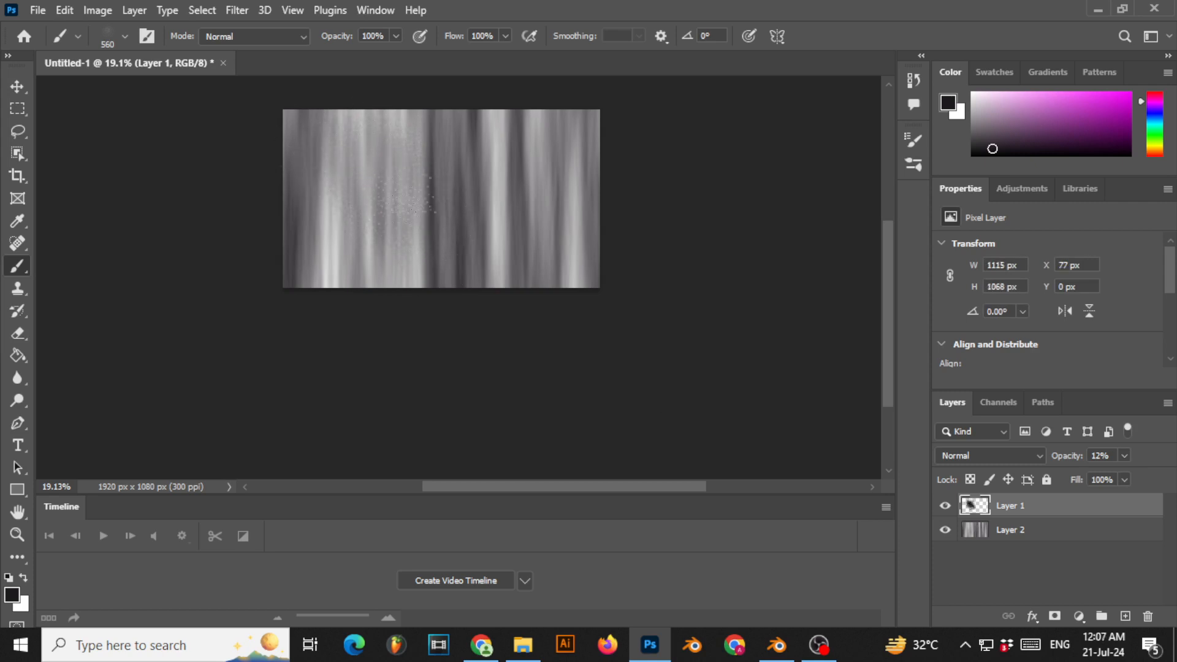
mouse_move(406, 200)
mouse_down()
mouse_move(431, 195)
mouse_move(410, 177)
mouse_move(412, 154)
mouse_up()
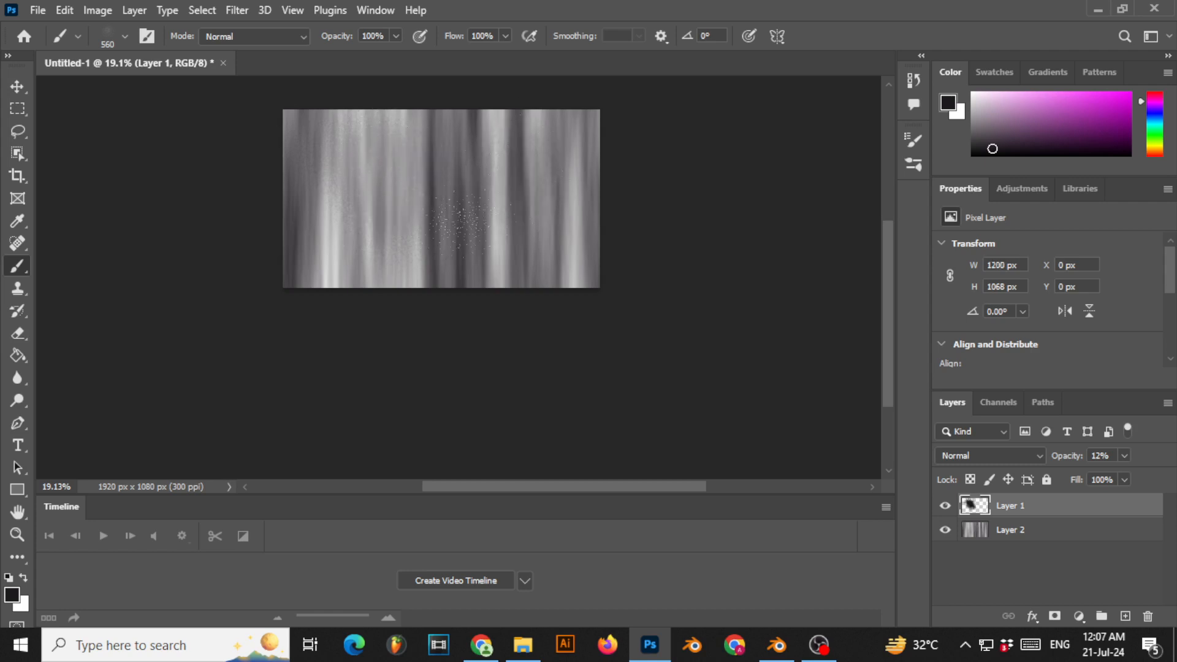
mouse_move(484, 211)
mouse_down()
mouse_move(528, 160)
mouse_move(494, 227)
mouse_move(466, 190)
mouse_up()
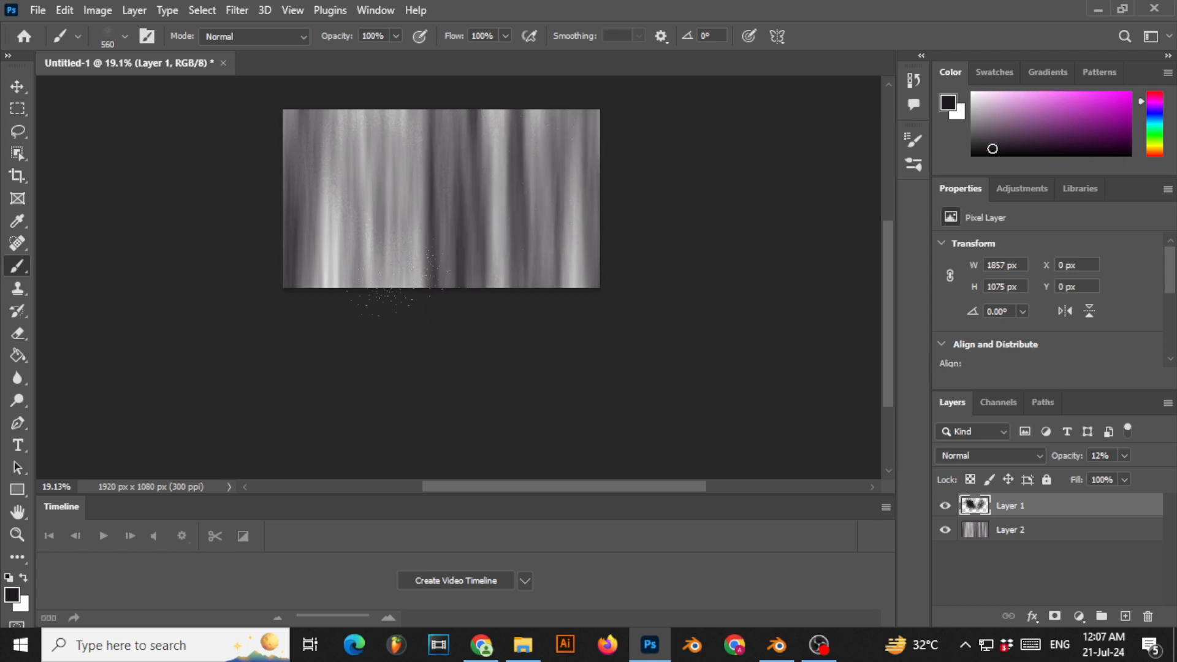
- Set Layer 1's opacity to 29% and paint more speckled grain across the streaked texture
click(1129, 457)
drag(1117, 476, 1109, 477)
click(312, 202)
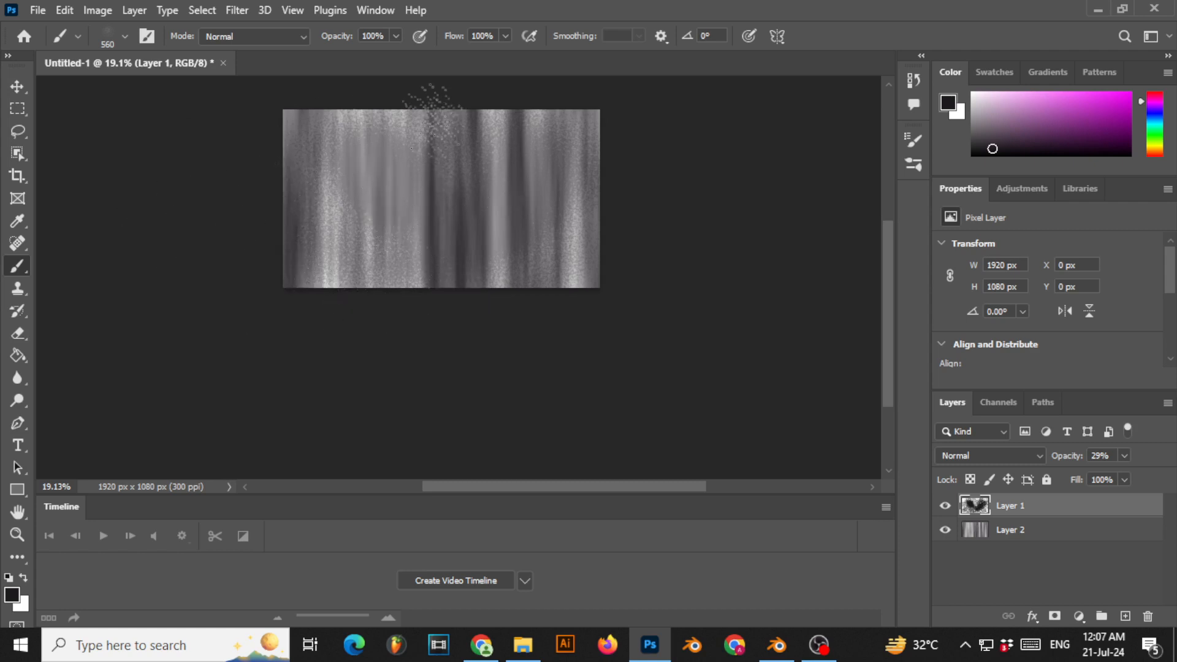
mouse_move(417, 166)
mouse_down()
mouse_move(555, 184)
mouse_move(485, 172)
mouse_move(457, 138)
mouse_up()
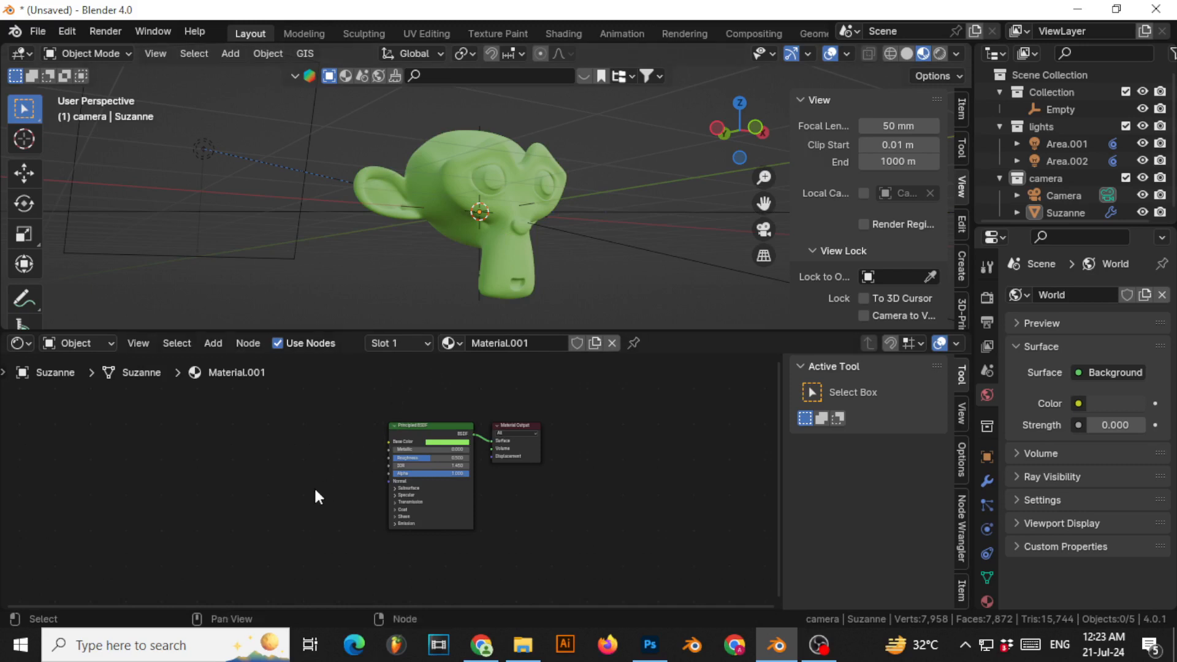
- Preview Suzanne closer up in rendered shading and return the viewport to Material Preview
middle_drag(314, 487, 380, 470)
scroll(418, 141, up, 3)
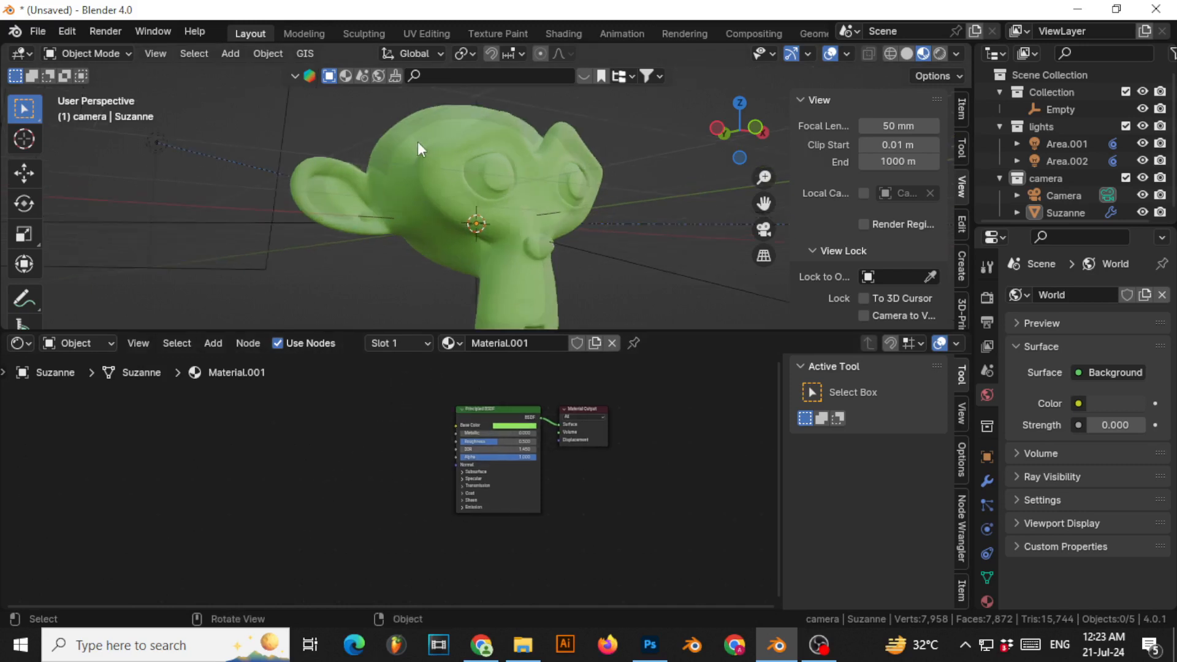
click(940, 54)
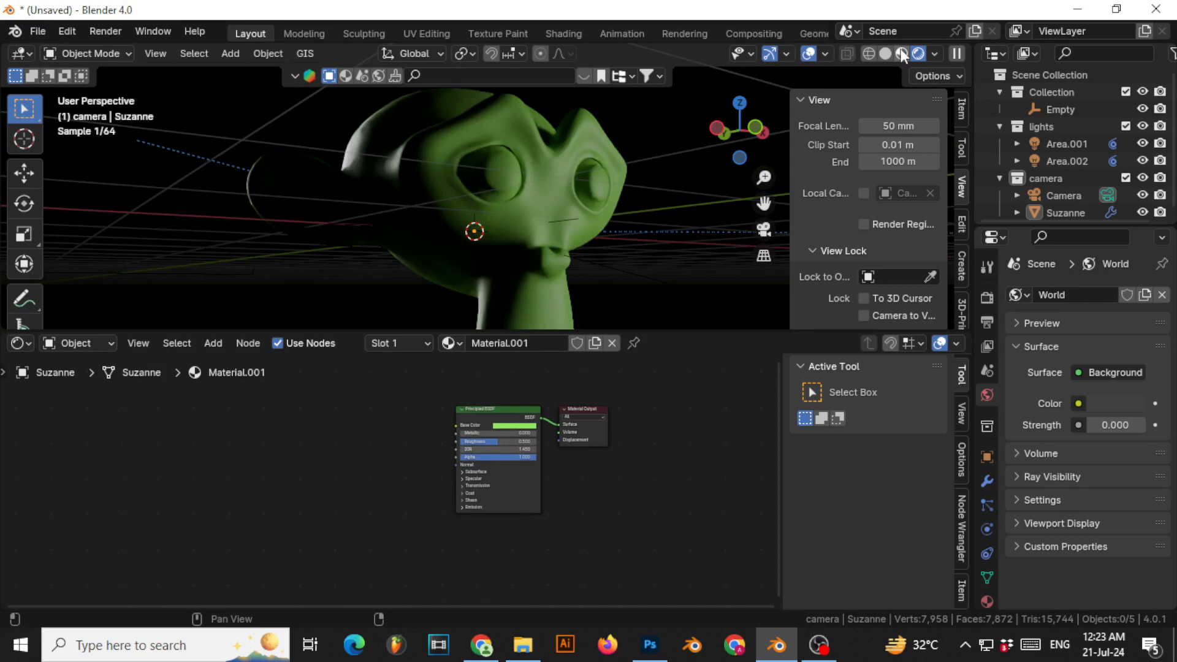
click(901, 54)
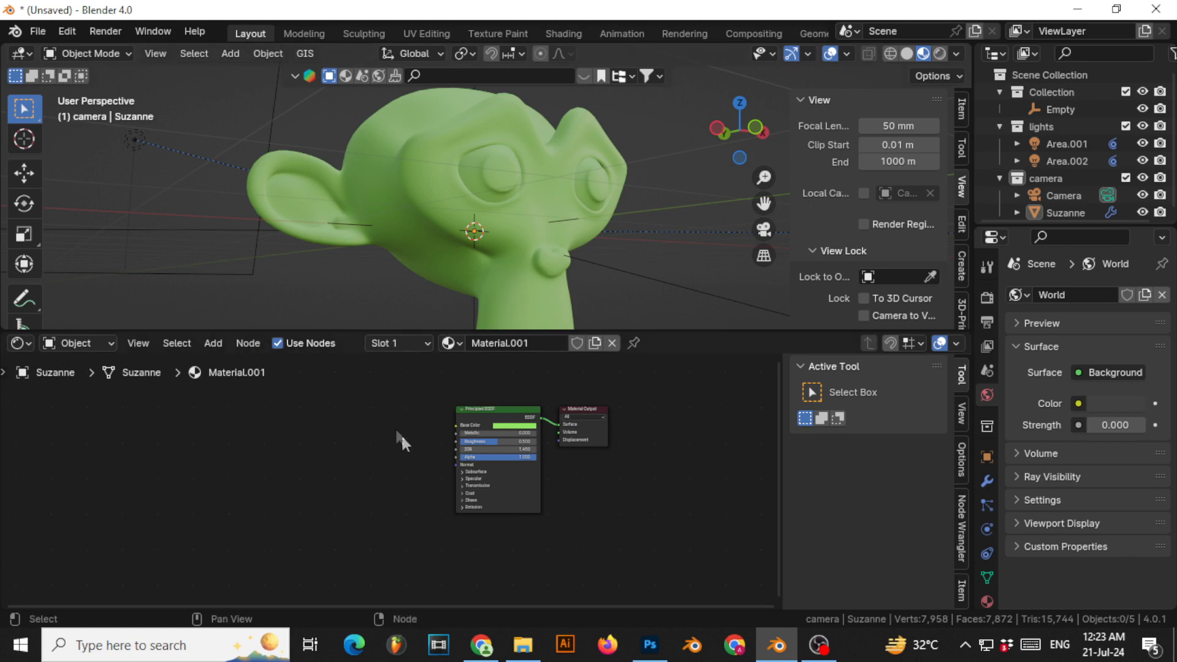
- Add a Noise Texture node to Material.001, placed well before the Principled BSDF
scroll(396, 500, up, 3)
middle_drag(440, 488, 342, 494)
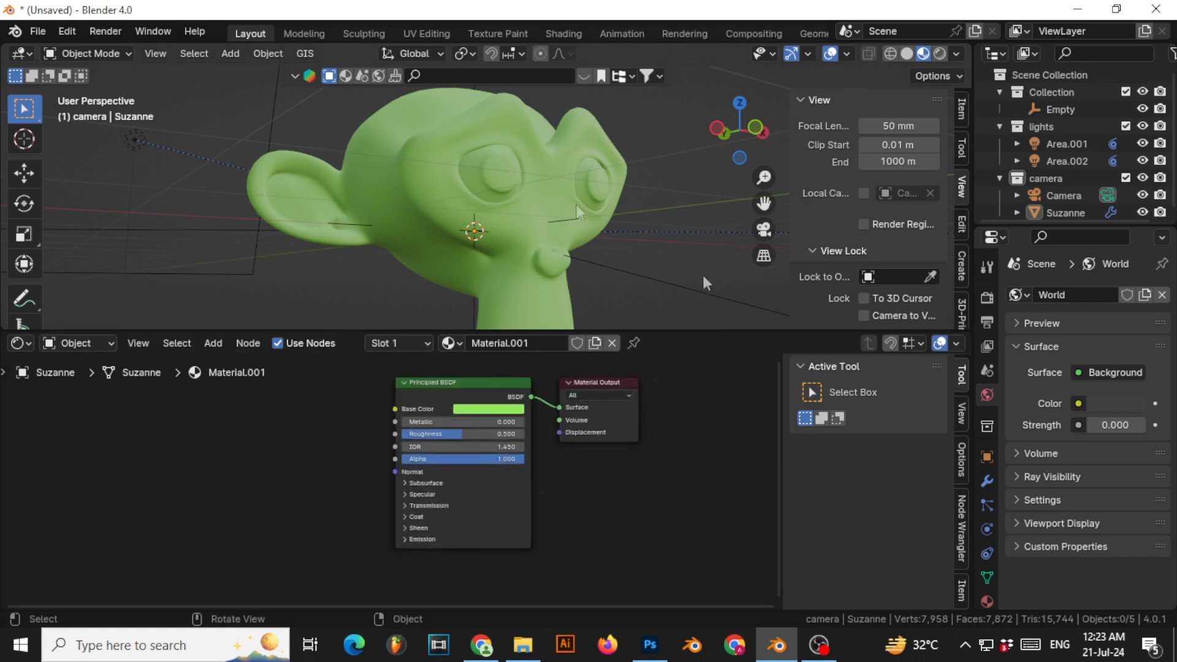
middle_drag(250, 489, 270, 495)
scroll(317, 457, up, 4)
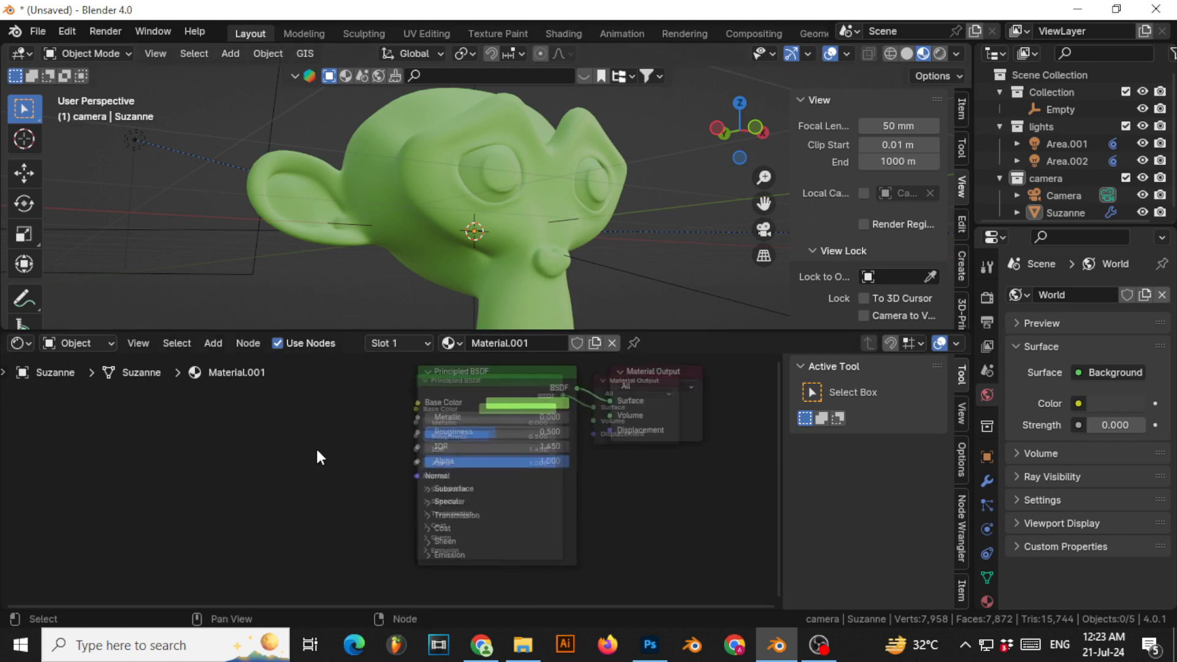
scroll(376, 476, down, 5)
key(shift+a)
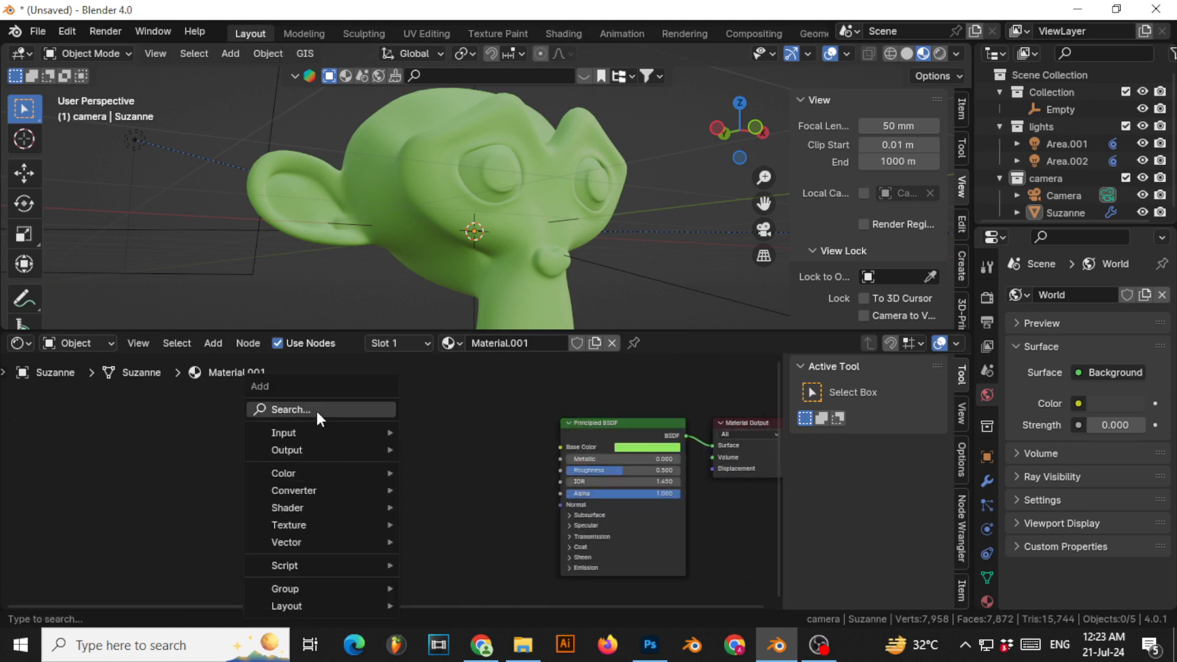
click(316, 411)
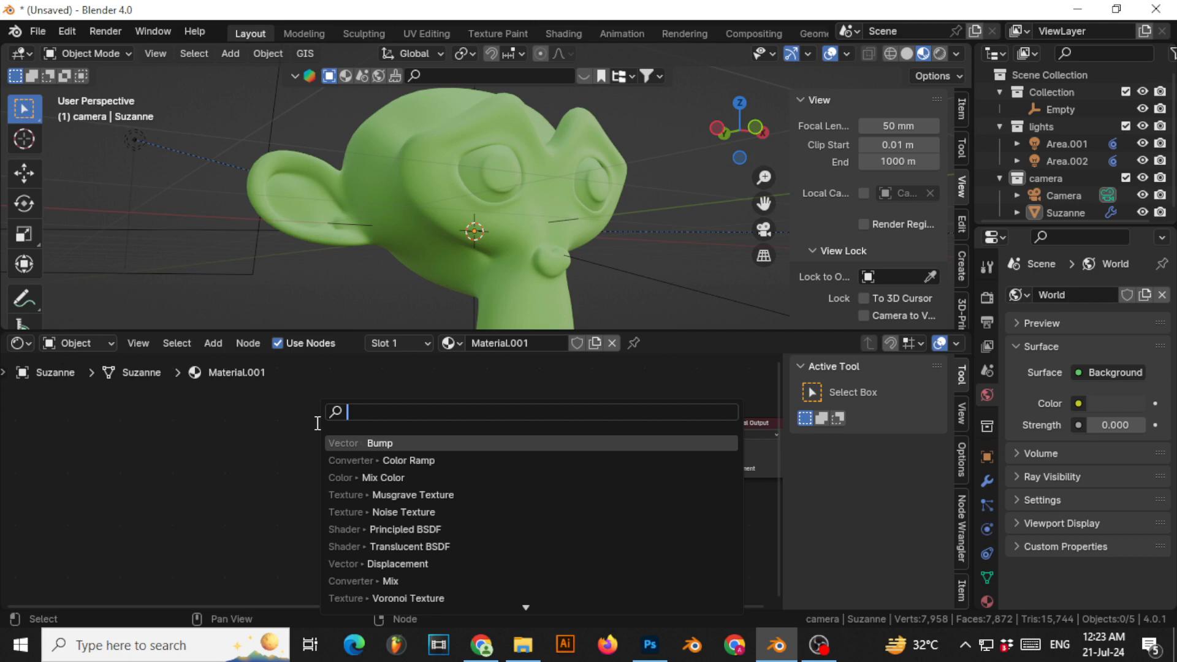
text(noise)
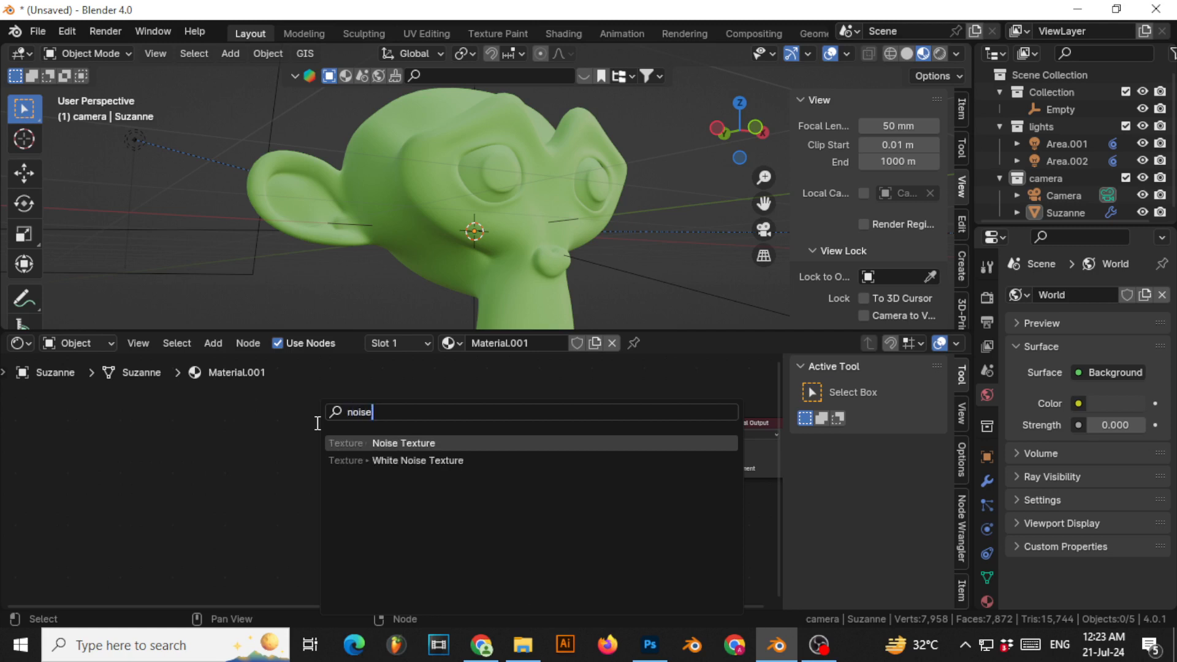
click(378, 443)
click(246, 447)
- Add a Musgrave Texture node between the Noise Texture and the Principled BSDF
key(shift+a)
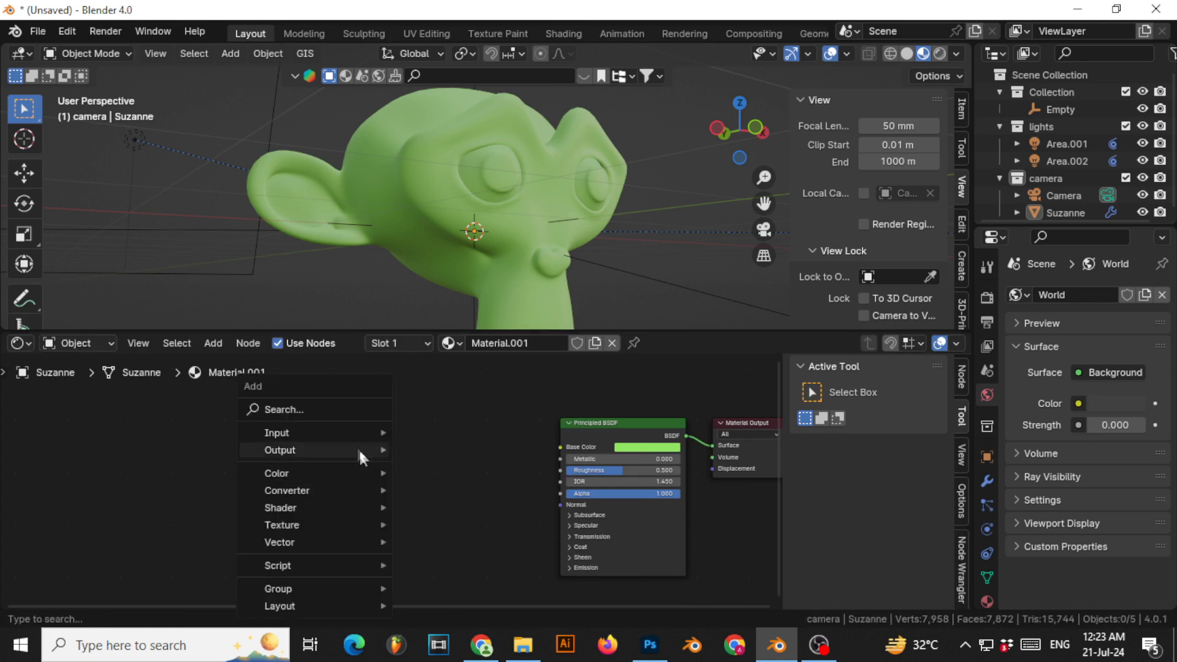
click(316, 404)
text(mu)
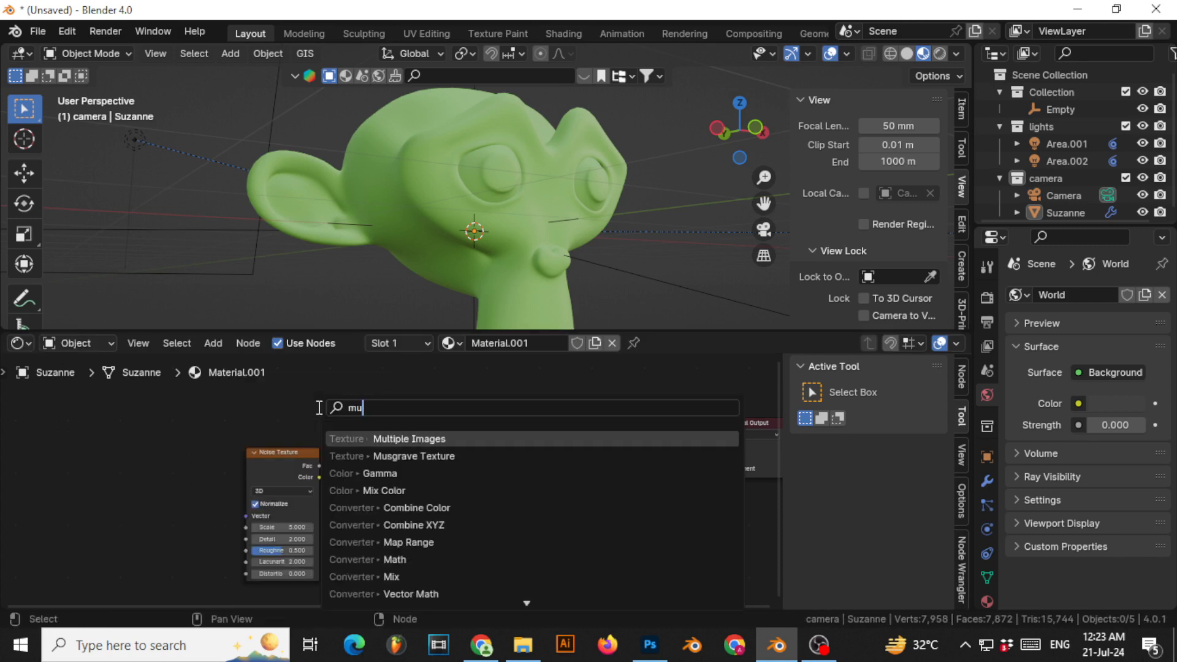
click(375, 456)
click(373, 446)
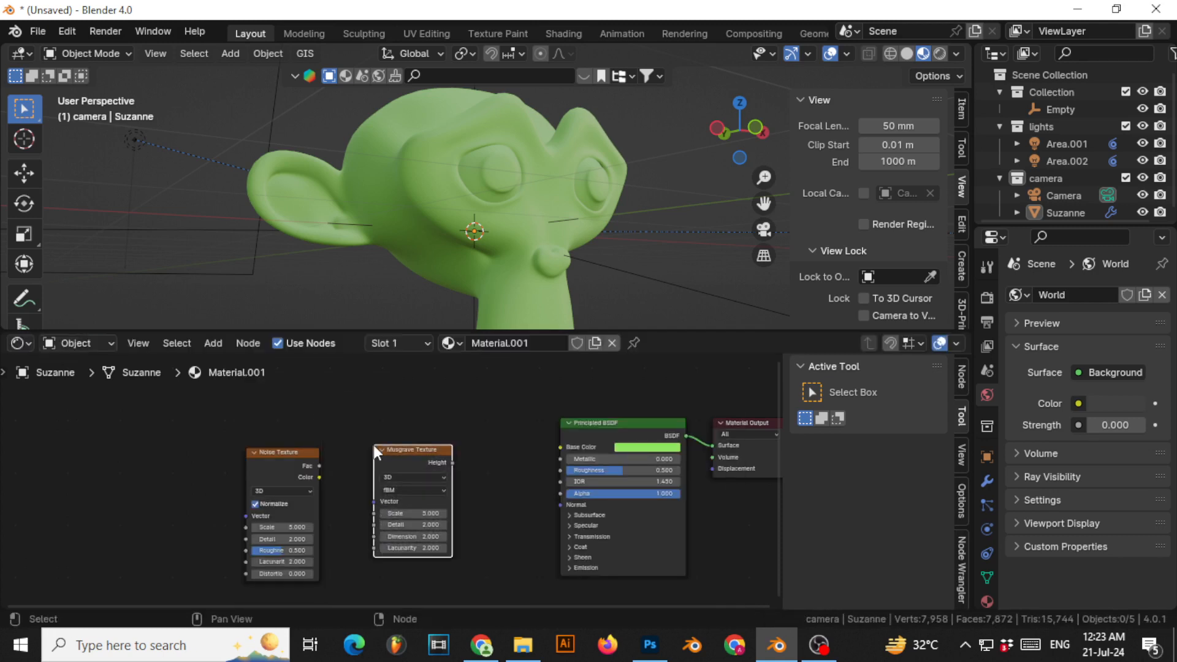
- Move the Noise Texture node farther from the Principled BSDF and bring the Musgrave Texture node closer to it
middle_drag(335, 429, 396, 415)
scroll(265, 452, up, 2)
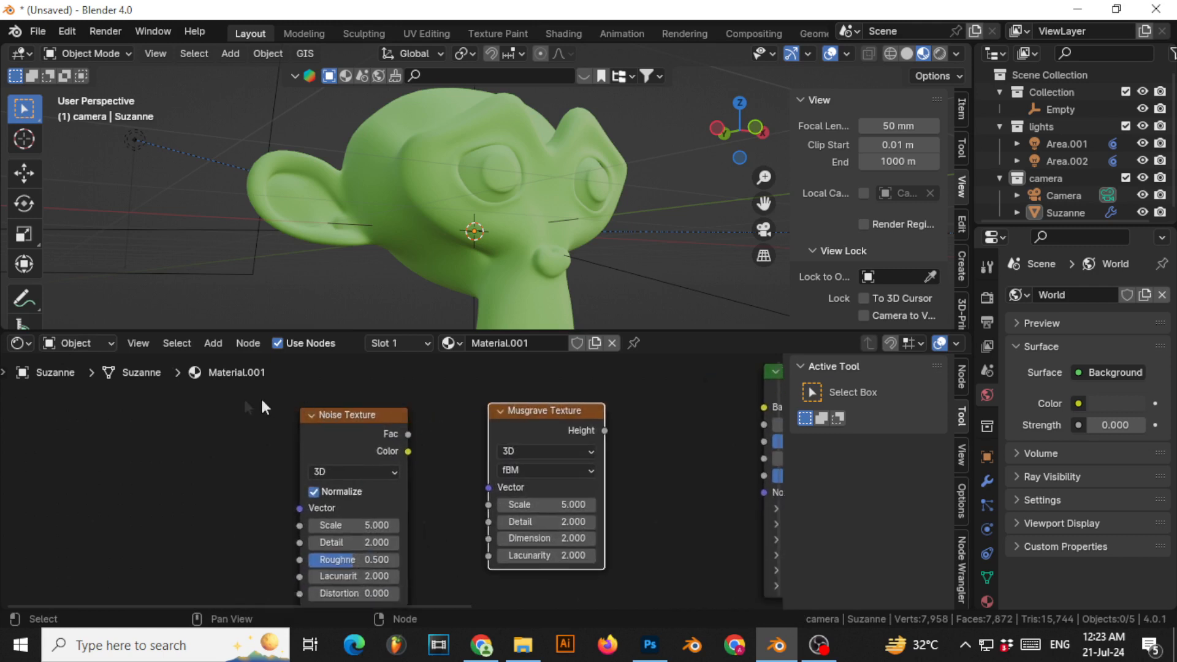
drag(253, 394, 400, 432)
middle_drag(407, 433, 474, 425)
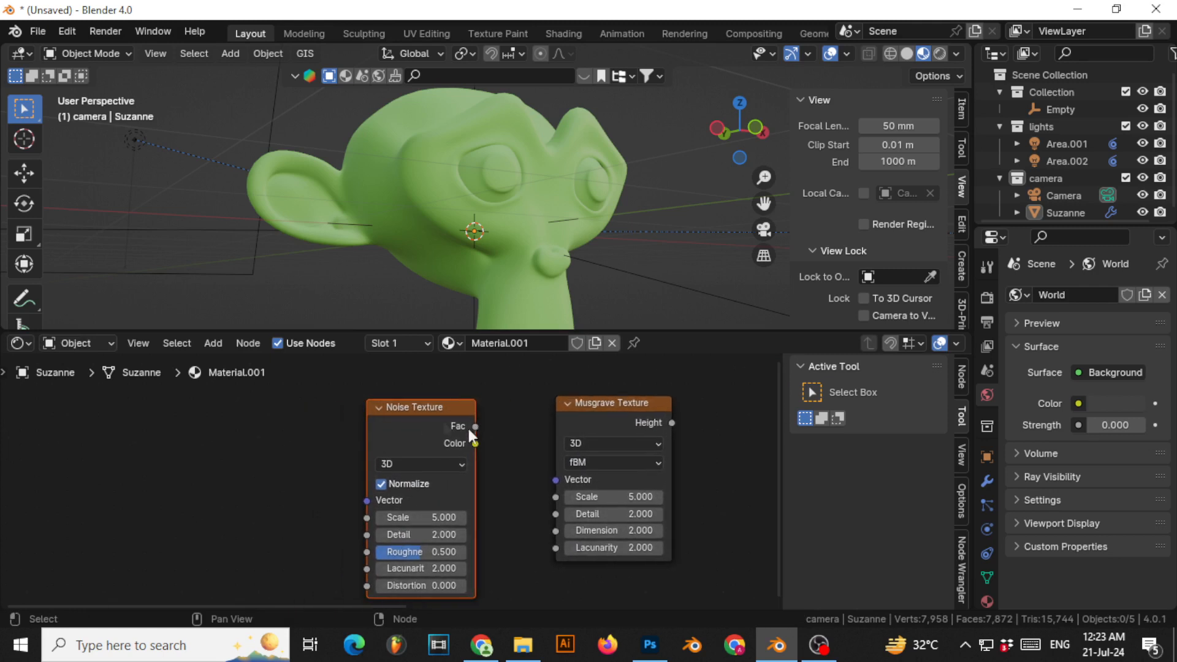
drag(407, 412, 349, 411)
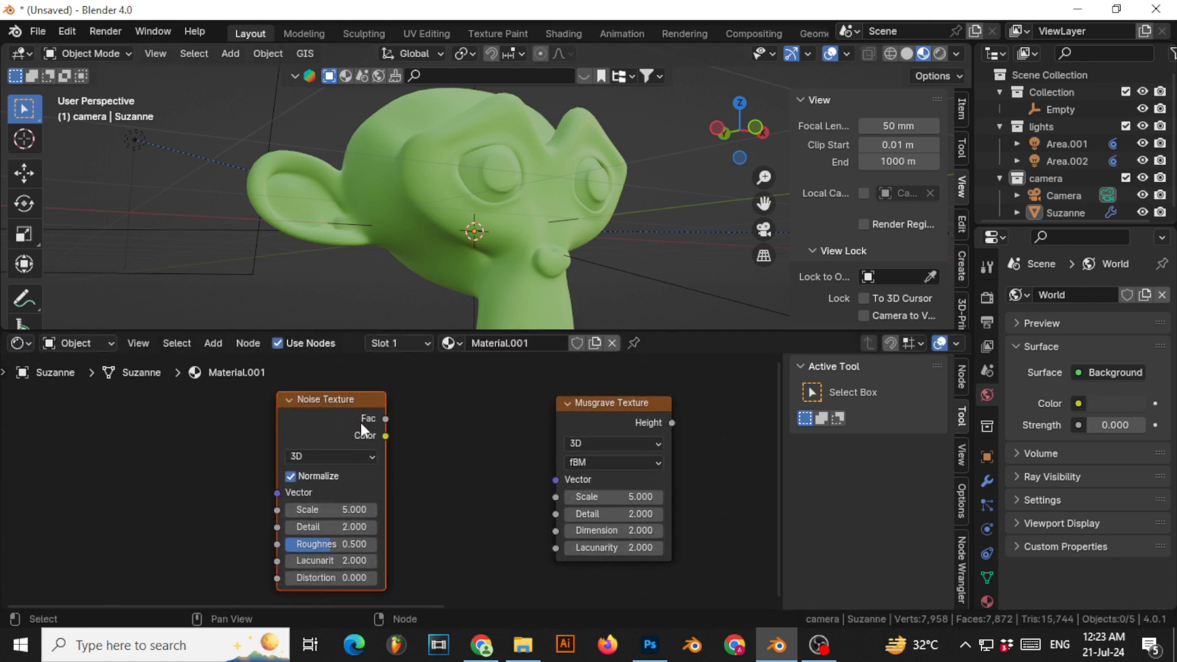
scroll(410, 444, down, 2)
middle_drag(474, 431, 442, 439)
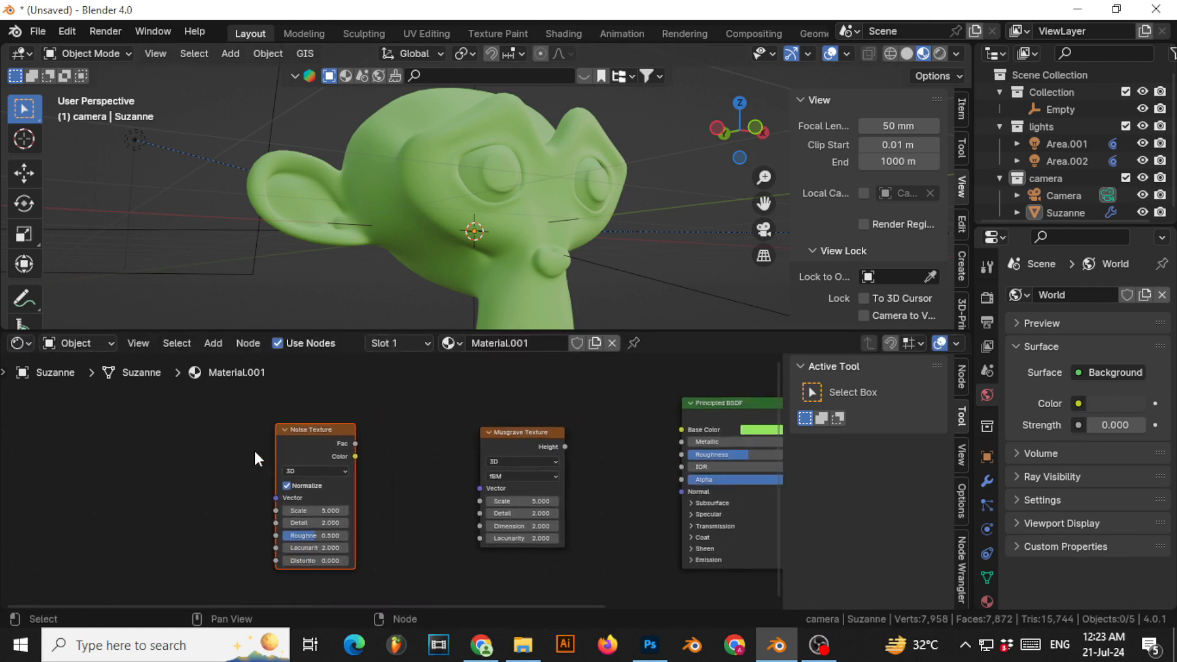
click(310, 441)
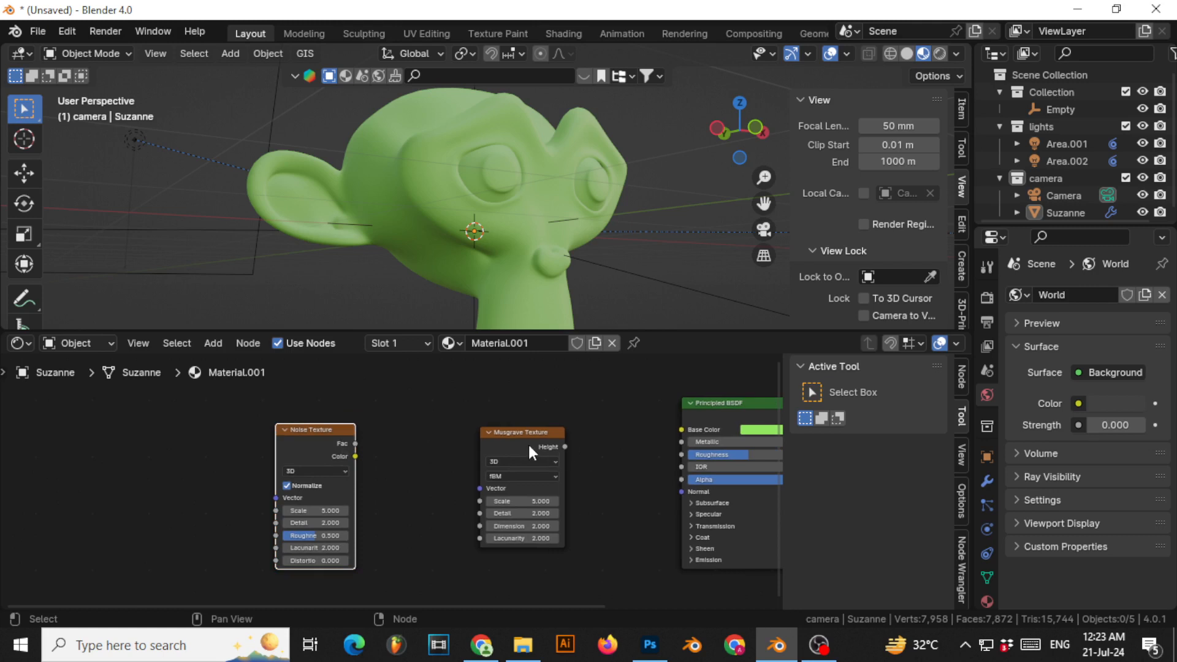
click(529, 450)
click(301, 437)
drag(507, 445, 431, 470)
middle_drag(450, 429, 434, 406)
click(521, 437)
key(shift+a)
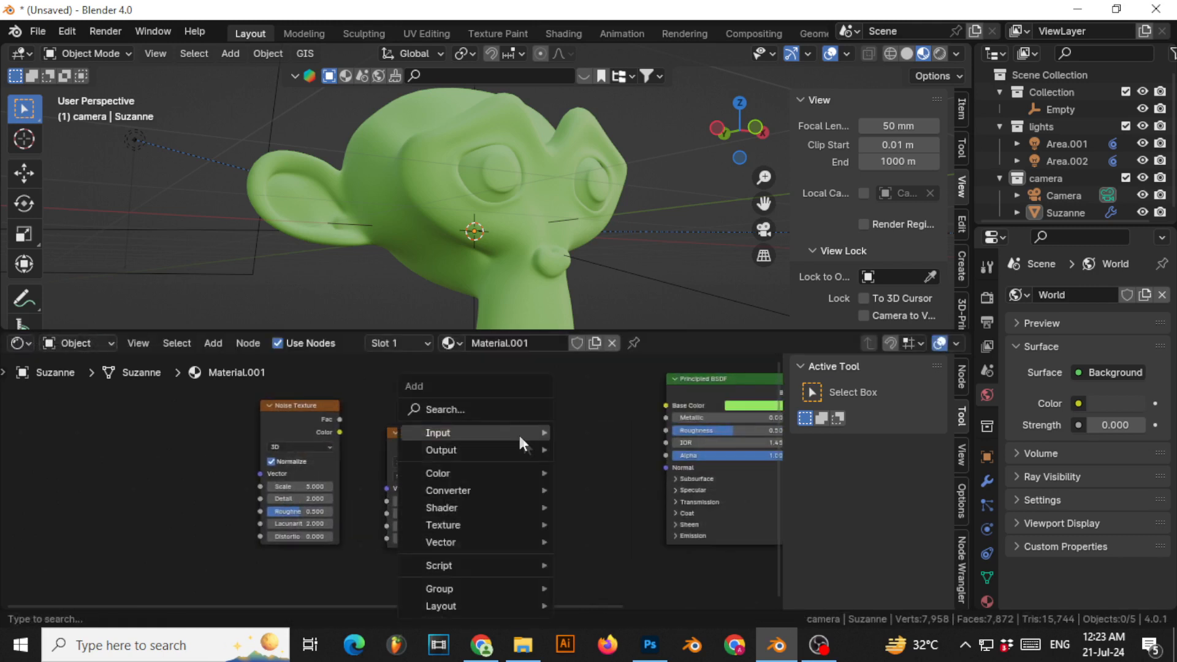
text(mix)
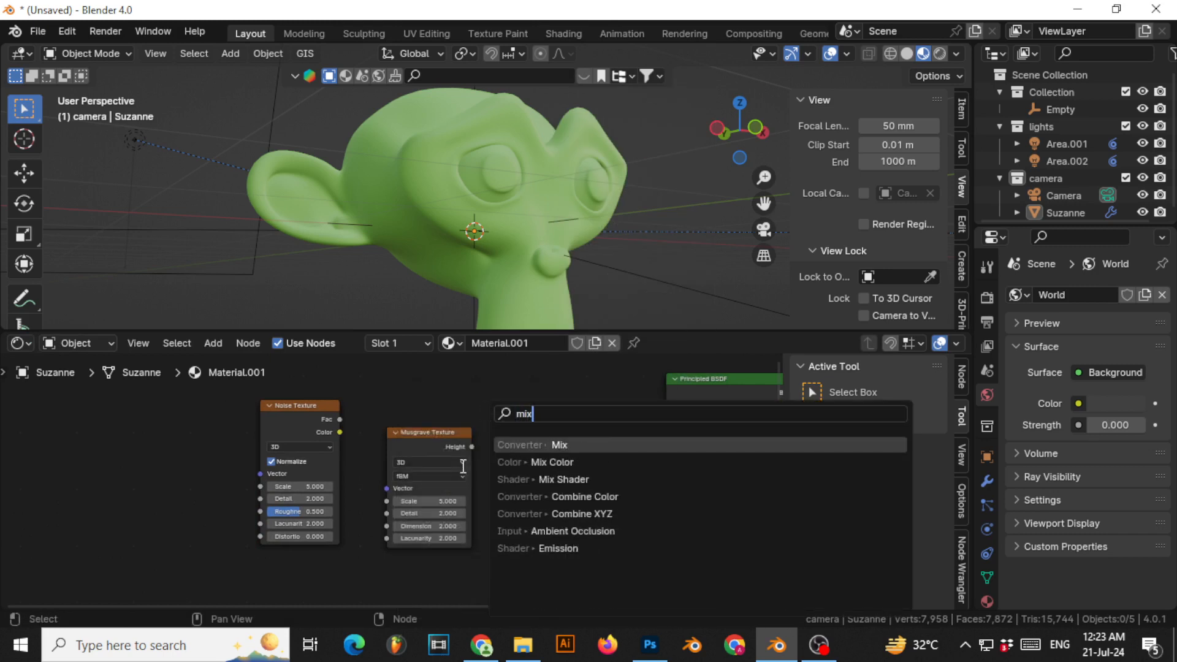
click(521, 447)
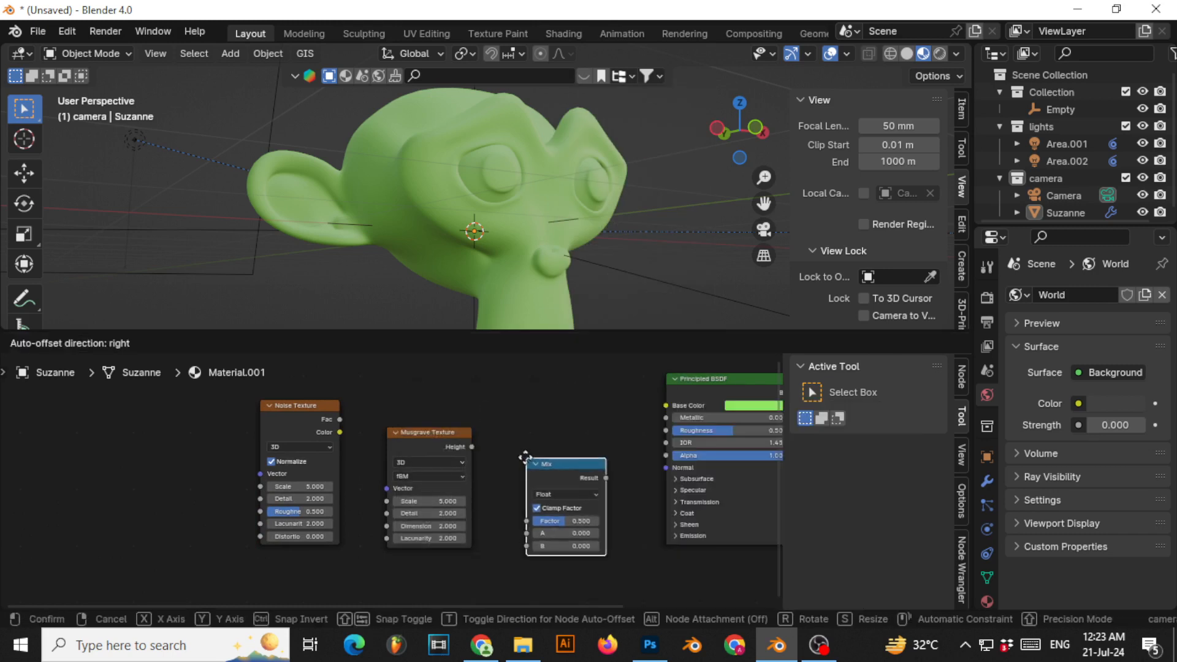
right_click(525, 457)
- Add a Mix Color node between the Musgrave Texture and the Principled BSDF
key(shift+a)
click(492, 409)
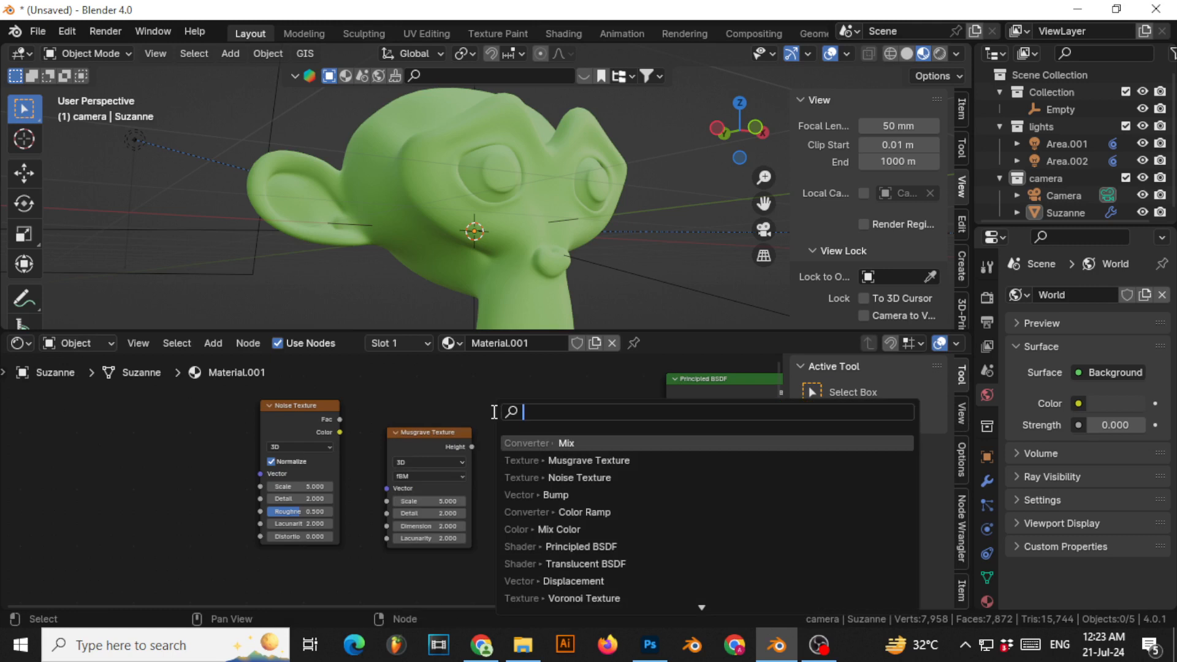
text(mix)
key(Down)
key(Return)
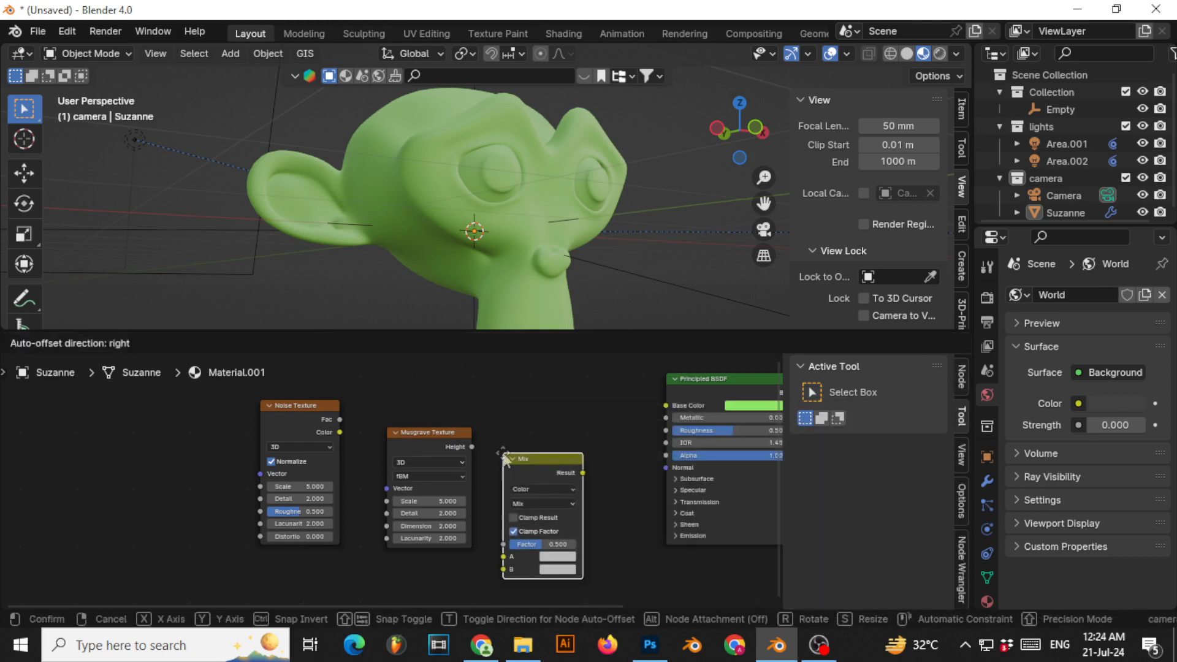
click(482, 449)
- Add a Color Ramp node above the Mix node
key(shift+a)
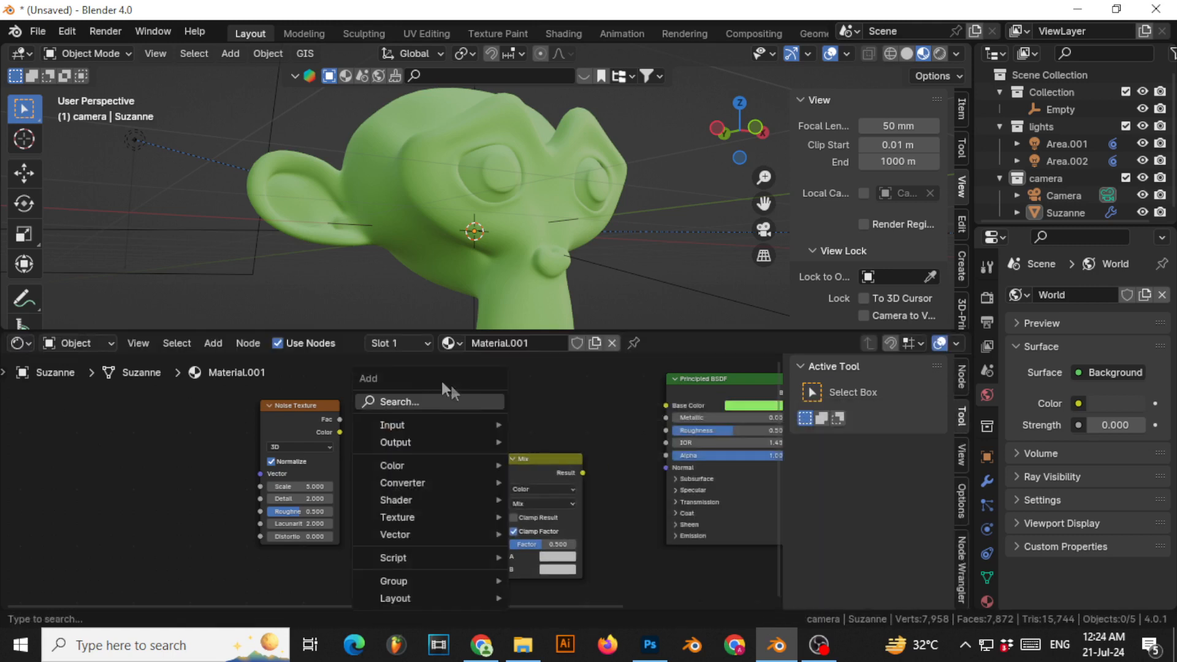
click(400, 401)
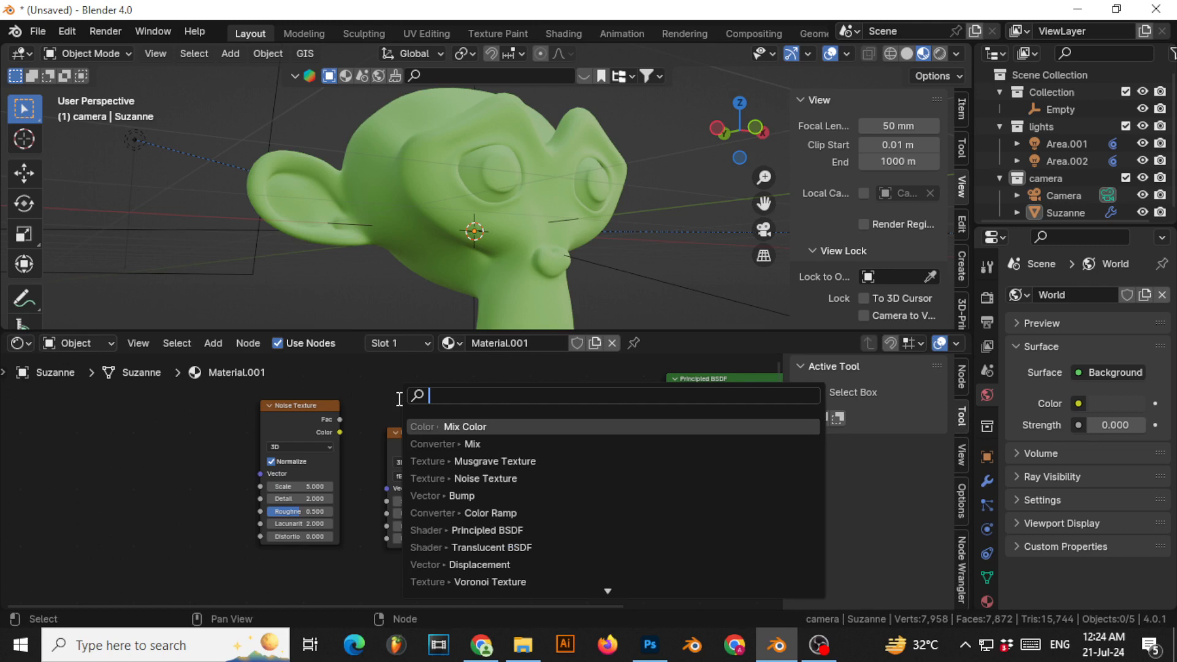
text(color)
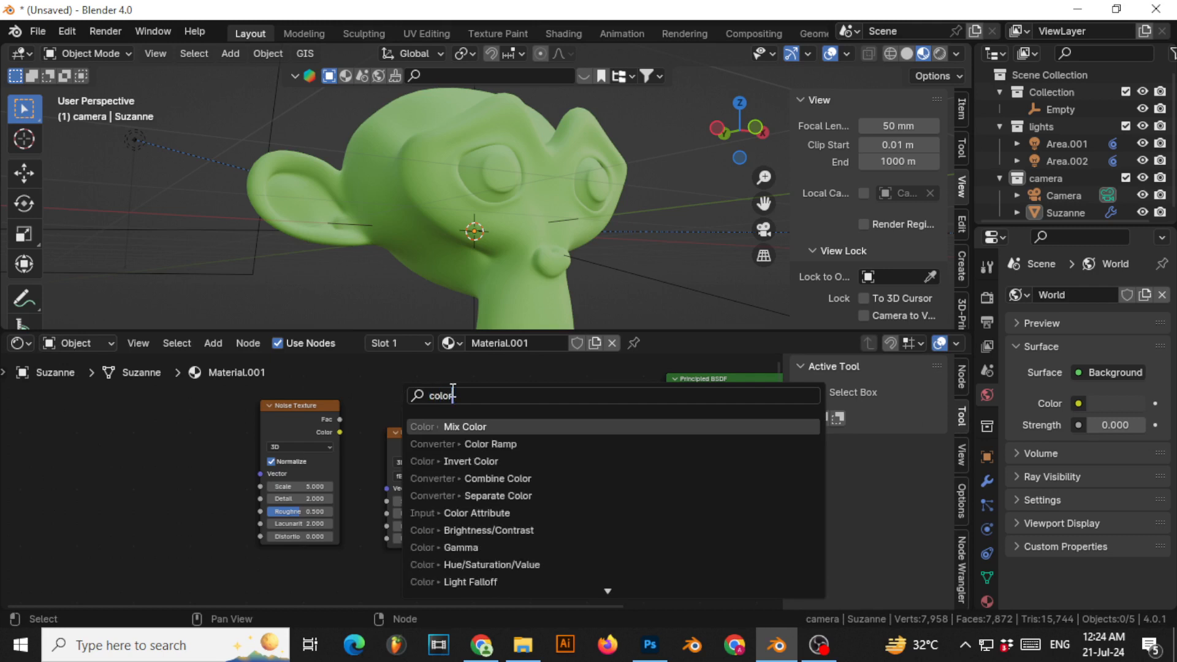
text( ra)
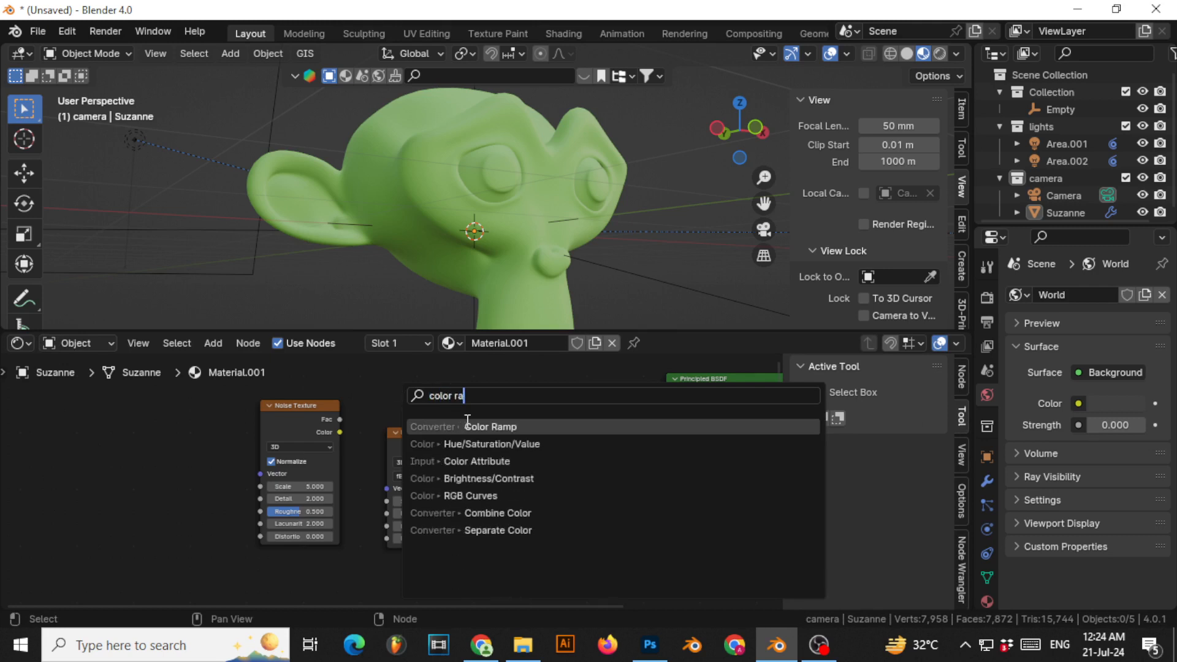
key(Return)
click(477, 416)
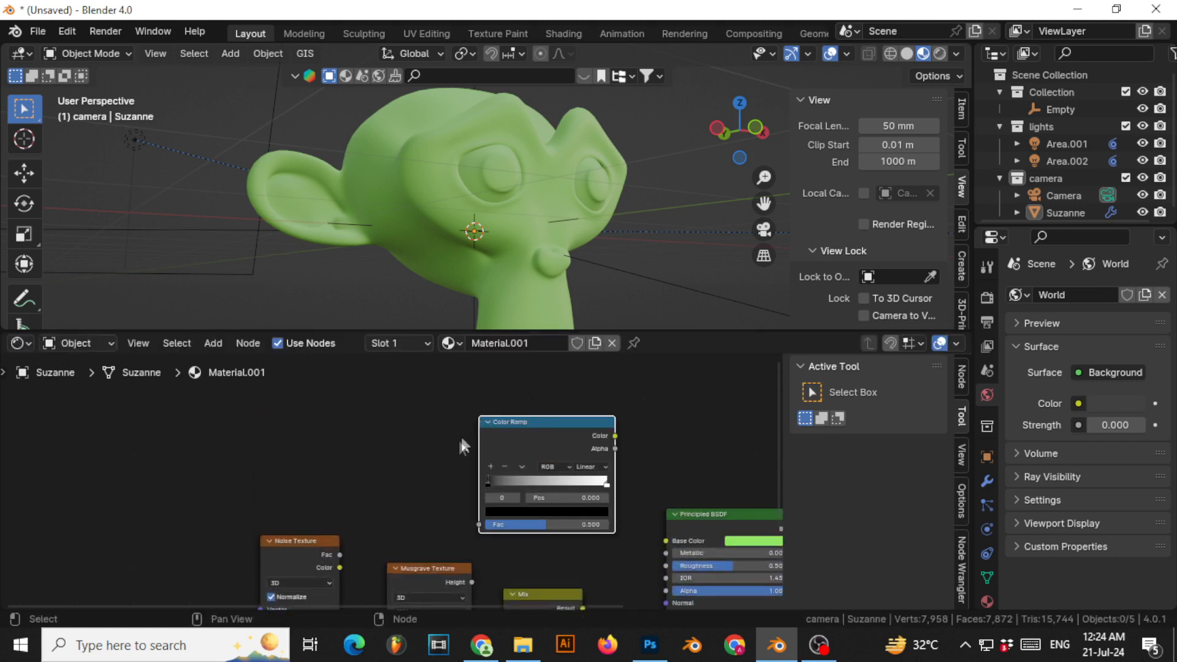
- Add a Mapping node in the empty space before the Noise Texture
middle_drag(445, 455, 514, 416)
click(219, 466)
middle_drag(218, 467, 360, 397)
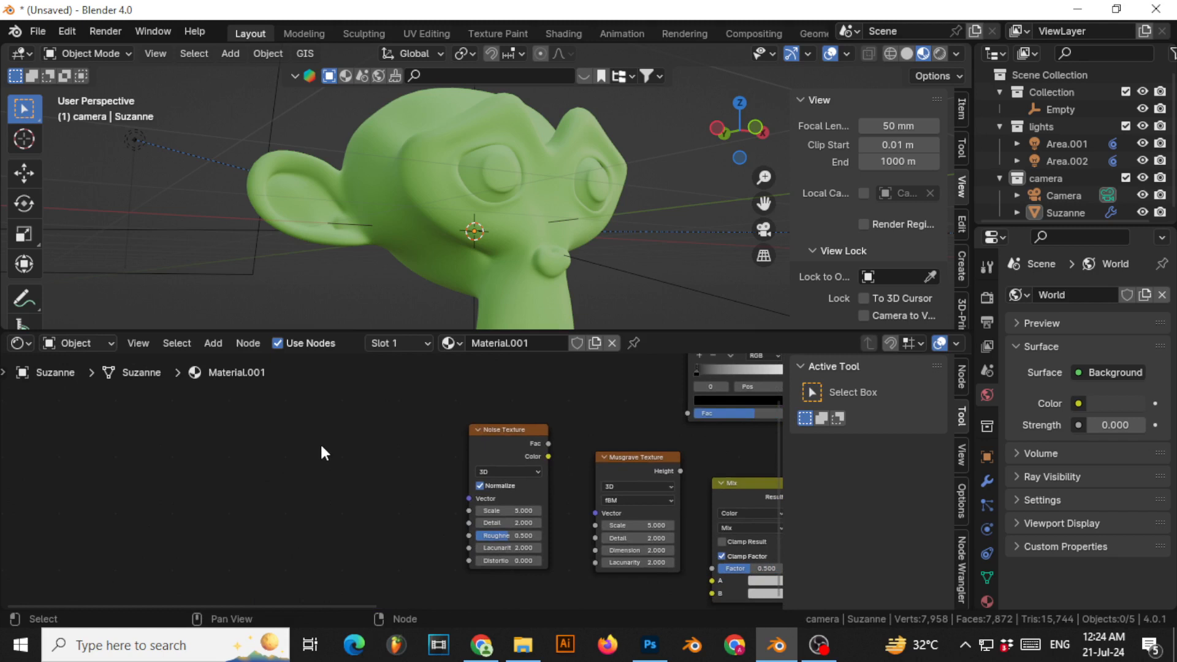
key(shift+a)
click(256, 404)
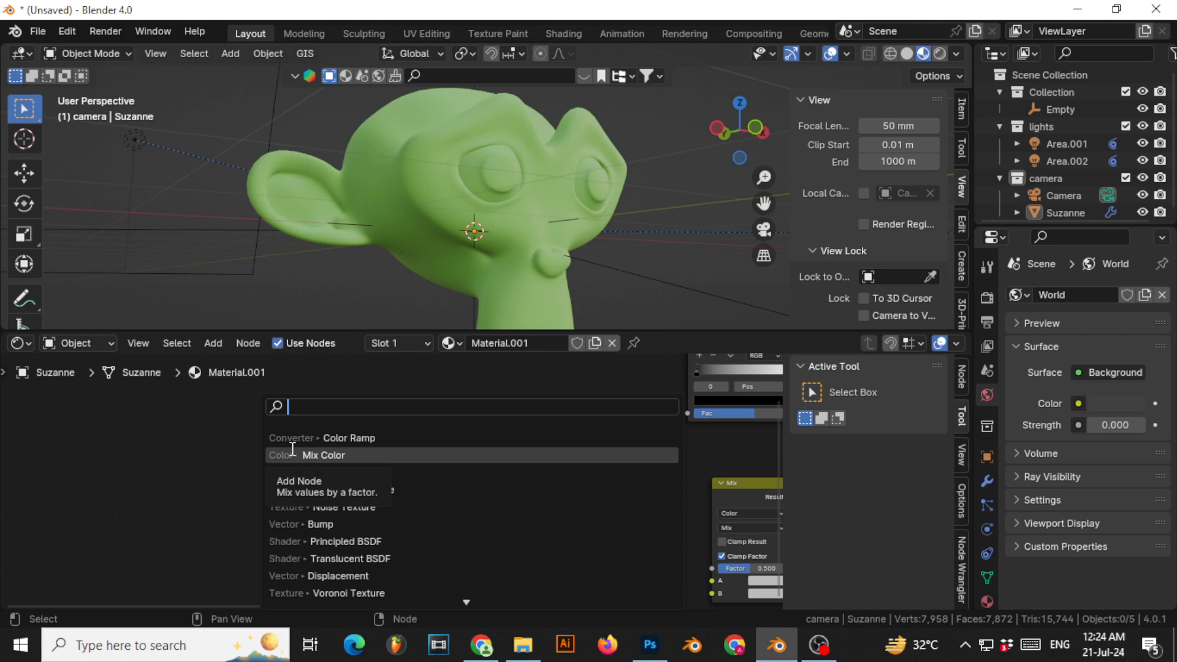
text(mapp)
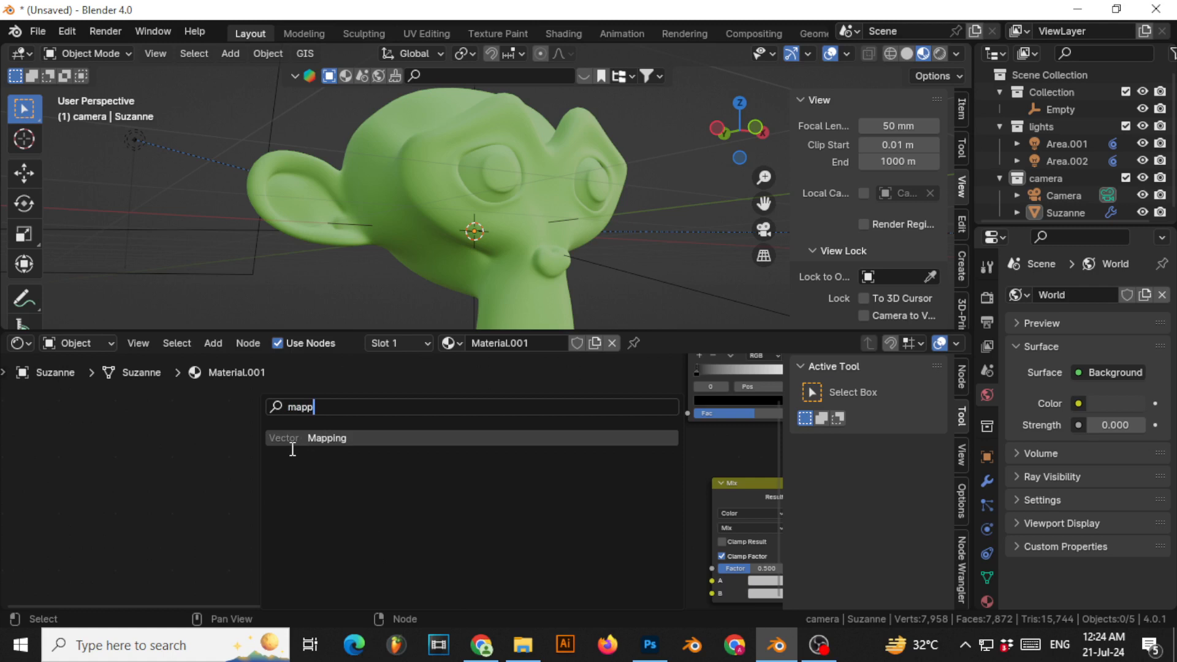
key(Return)
- Add a Texture Coordinate node in front of the Mapping node
key(shift+a)
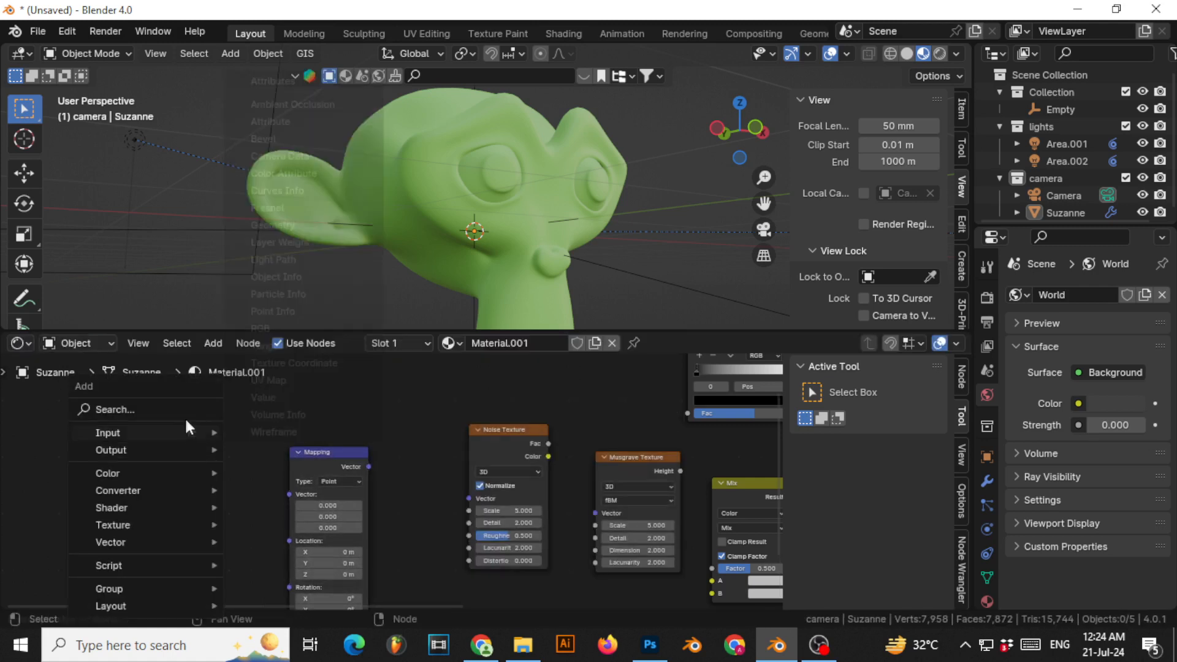
click(187, 411)
text(tex)
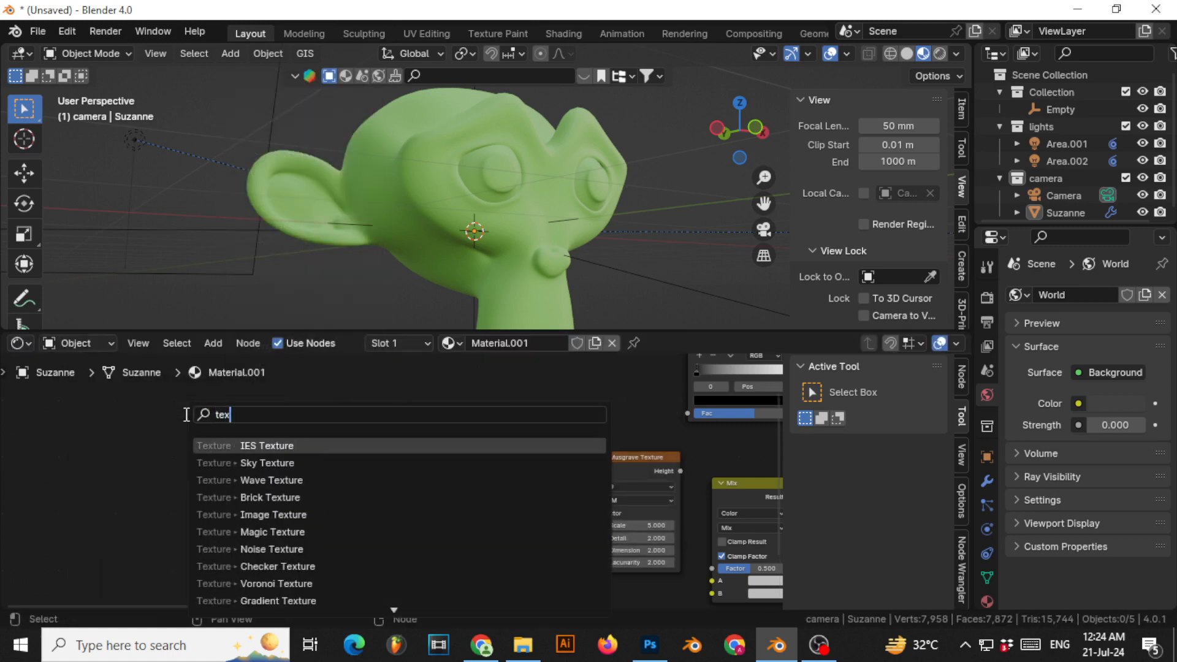
text(ture)
text(coor)
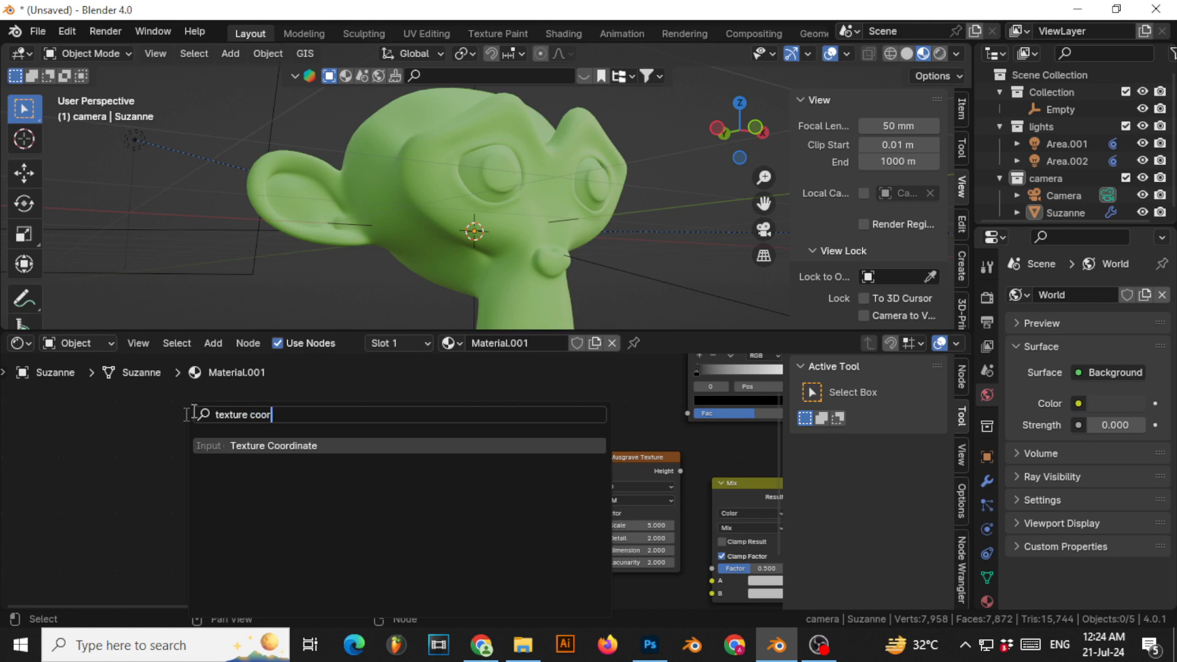
click(256, 452)
click(144, 415)
- Connect the Texture Coordinate's Object output to the Mapping node's Vector input
middle_drag(308, 428, 245, 418)
scroll(131, 432, up, 2)
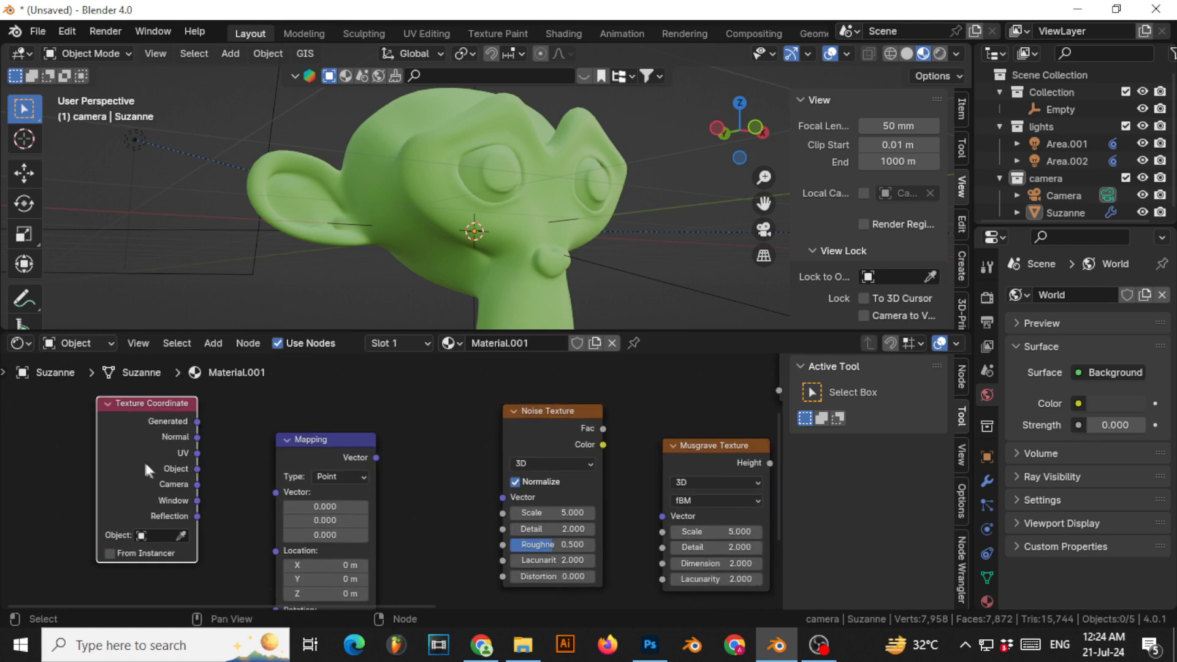
drag(197, 468, 276, 492)
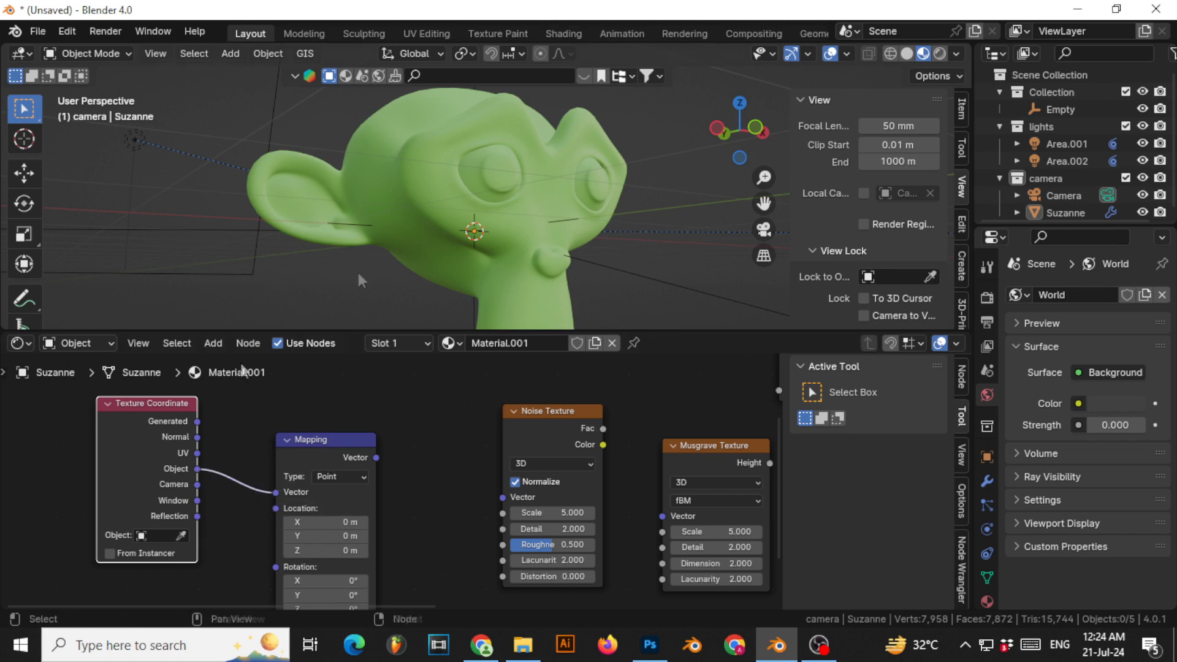
- Connect the Mapping node's Vector output to the Noise Texture's Vector input
middle_drag(367, 467, 284, 471)
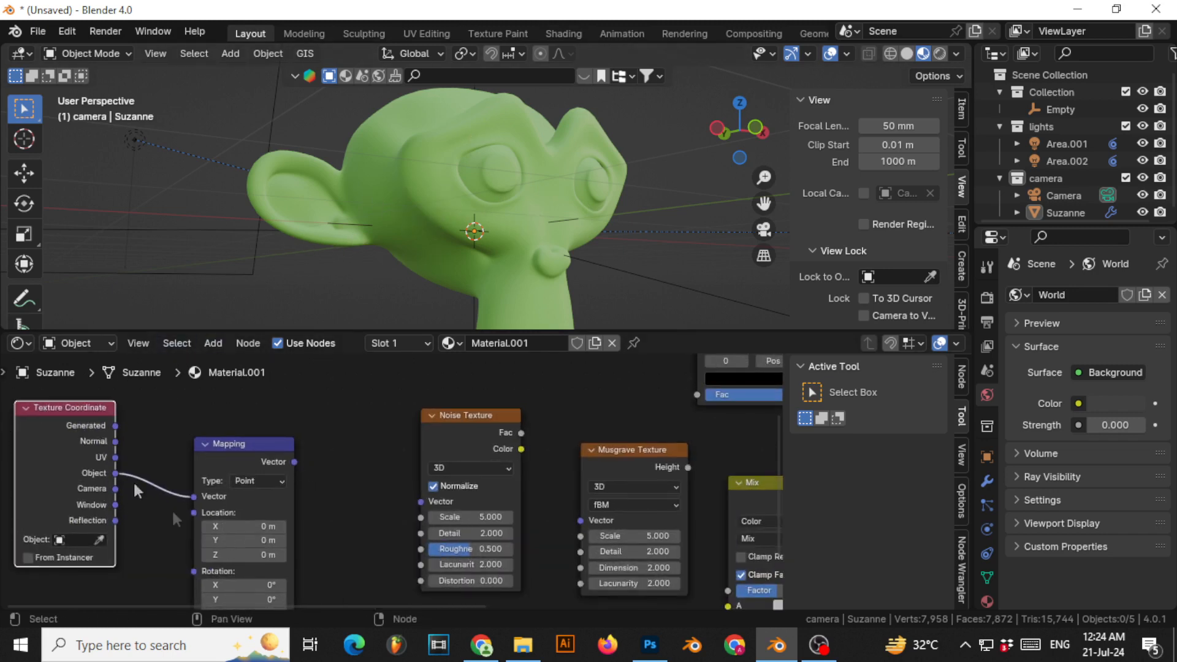
scroll(315, 503, down, 2)
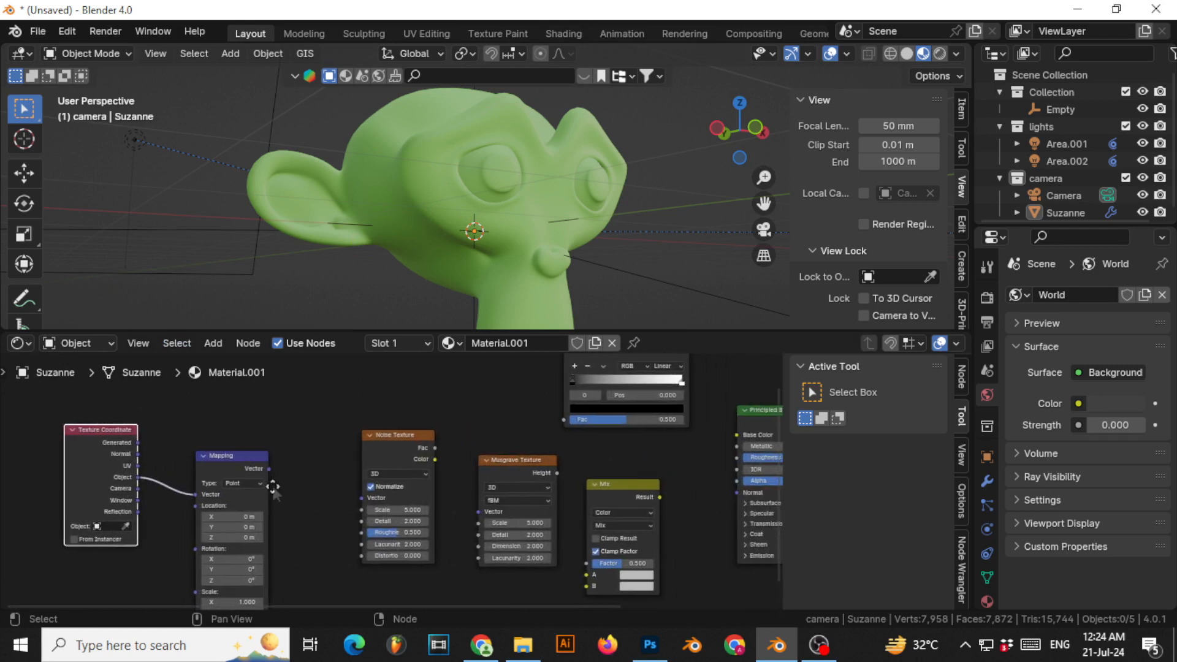
middle_drag(300, 498, 248, 497)
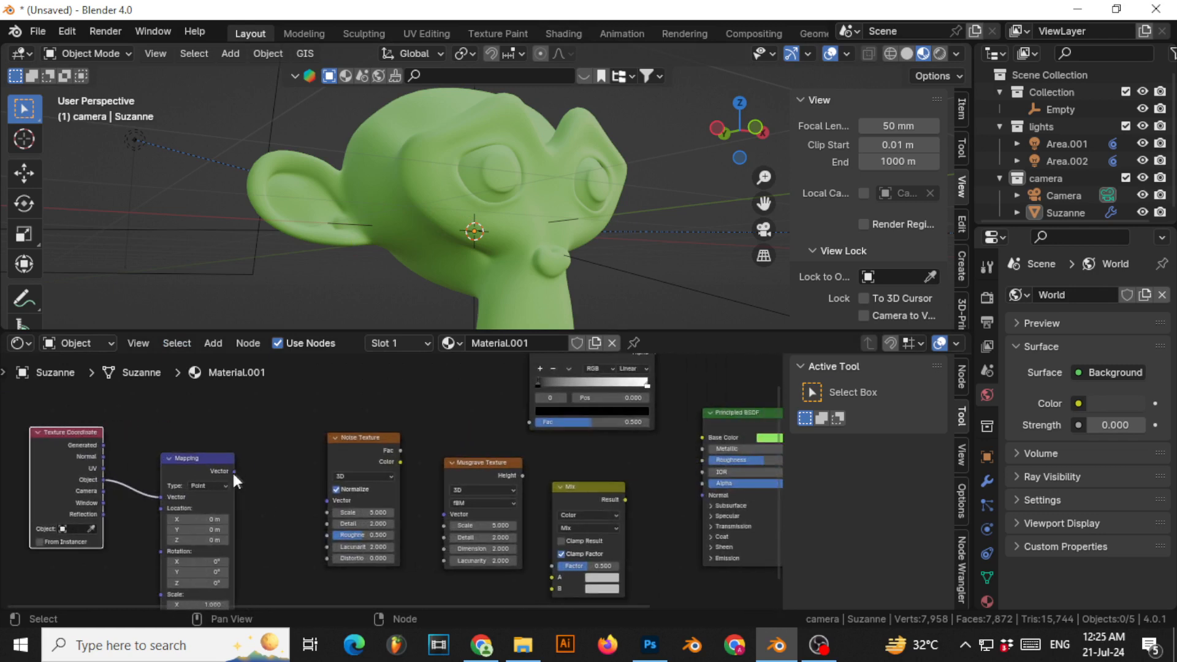
drag(233, 474, 328, 503)
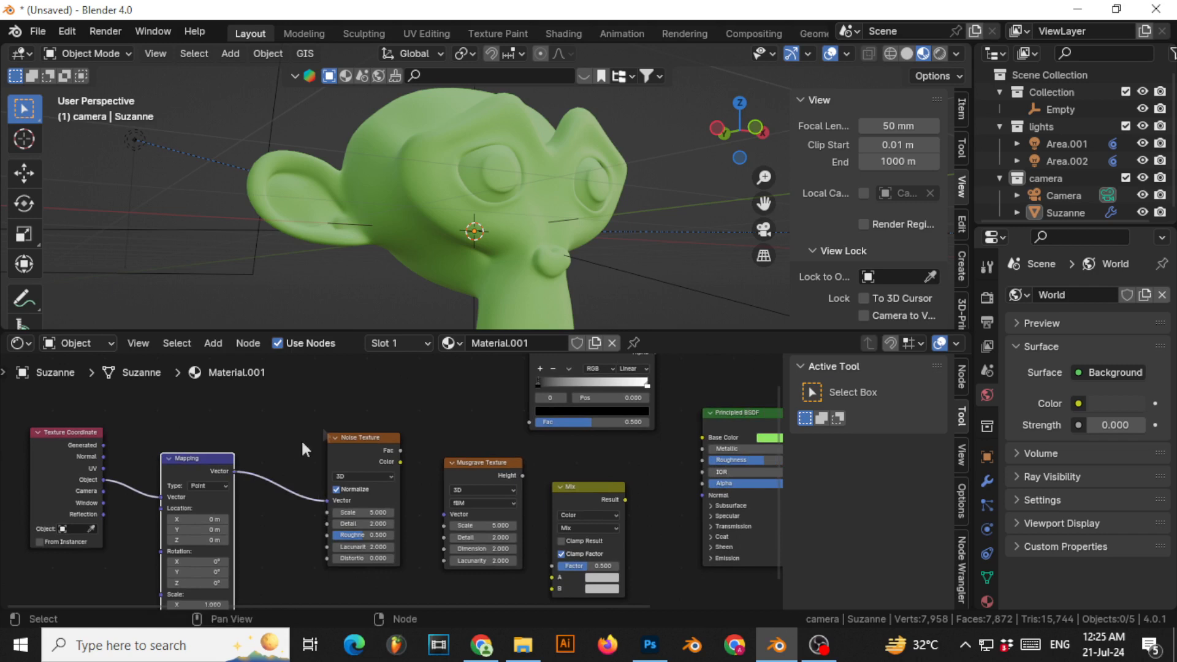
- Move the Noise Texture node closer to the Mapping node
drag(361, 437, 315, 448)
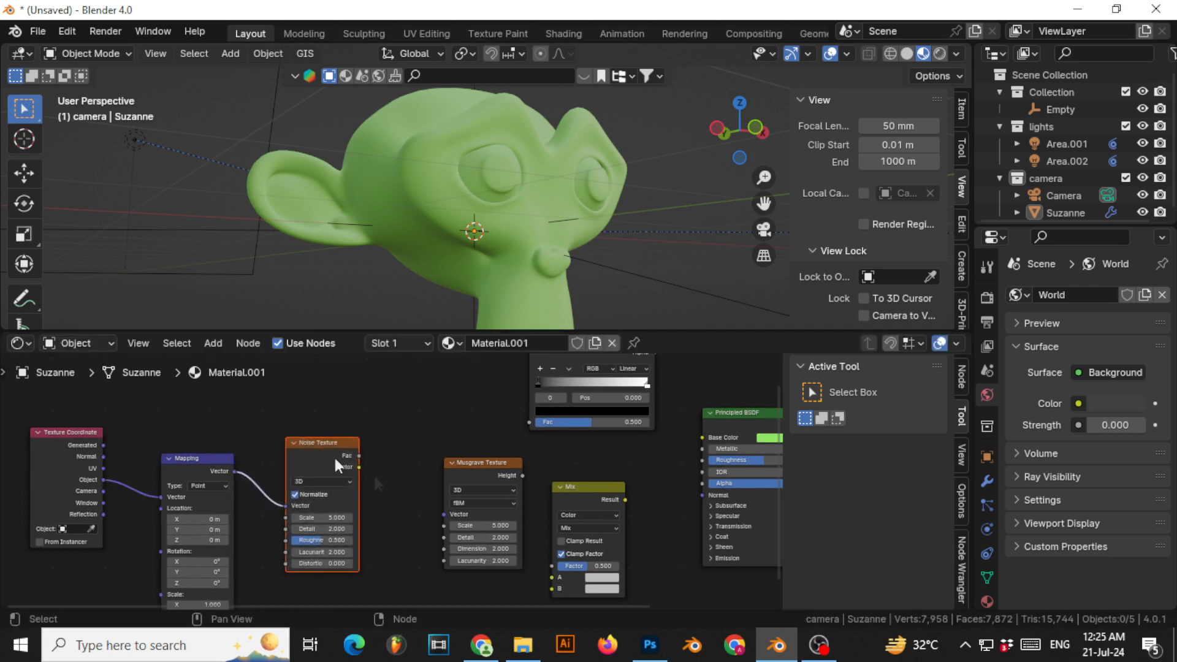
middle_drag(391, 481, 341, 470)
middle_drag(271, 456, 309, 454)
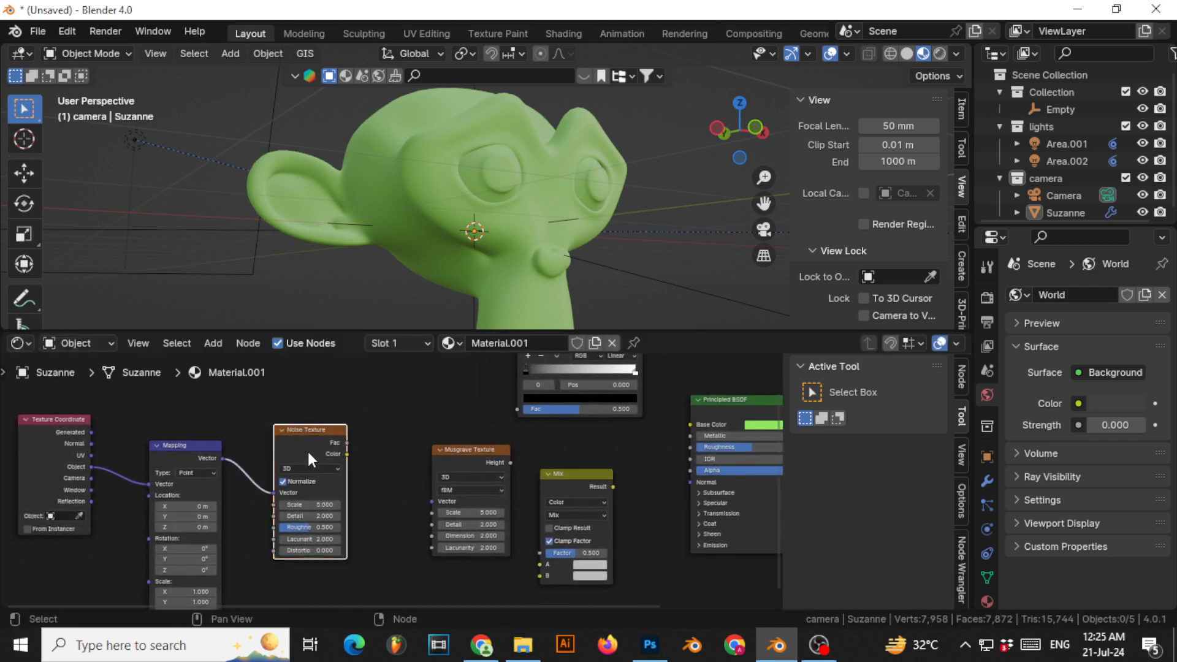
- Preview the Noise Texture node's output on the Suzanne model
key(ctrl+t)
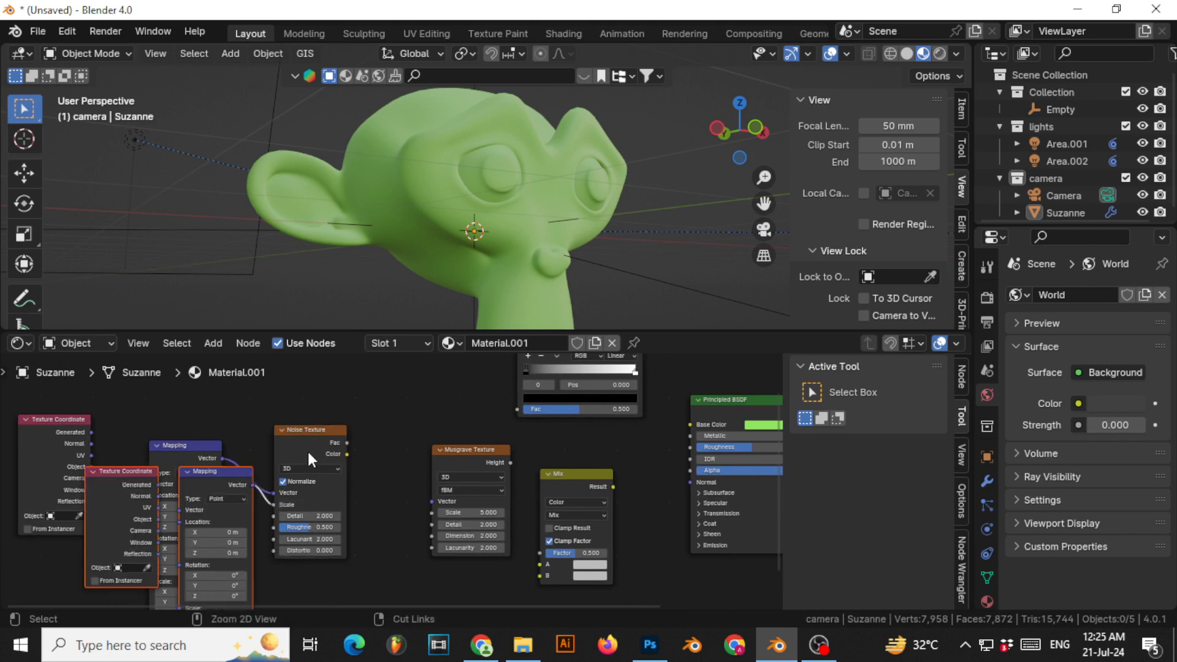
key(ctrl+z)
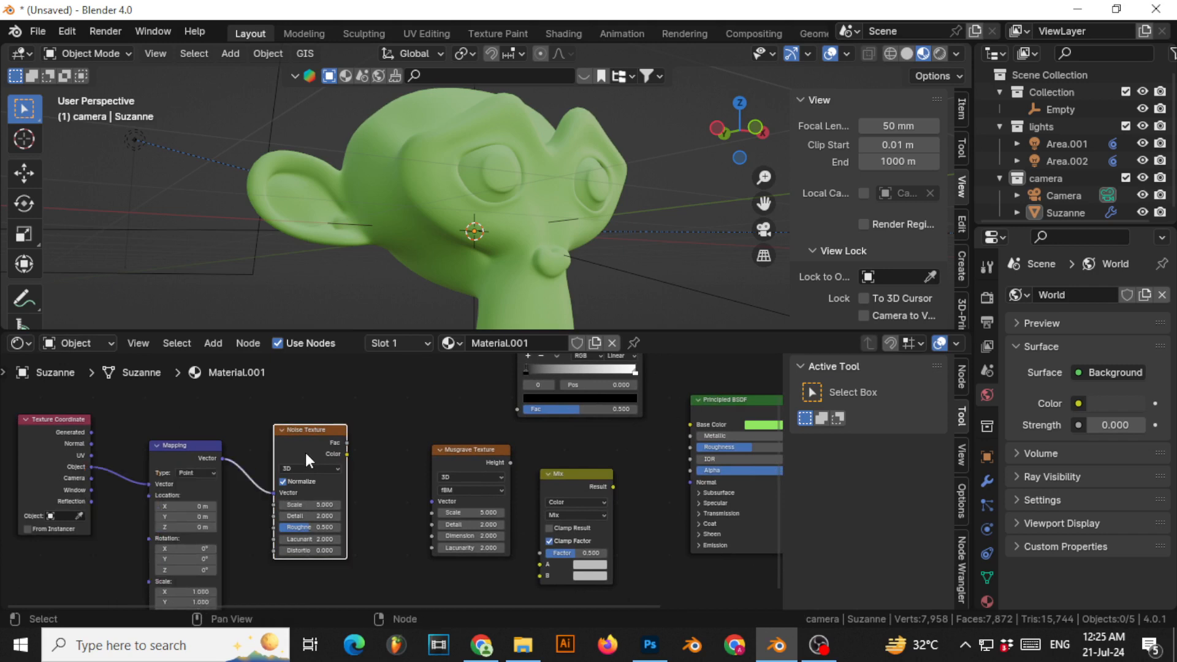
ctrl+shift+click(306, 452)
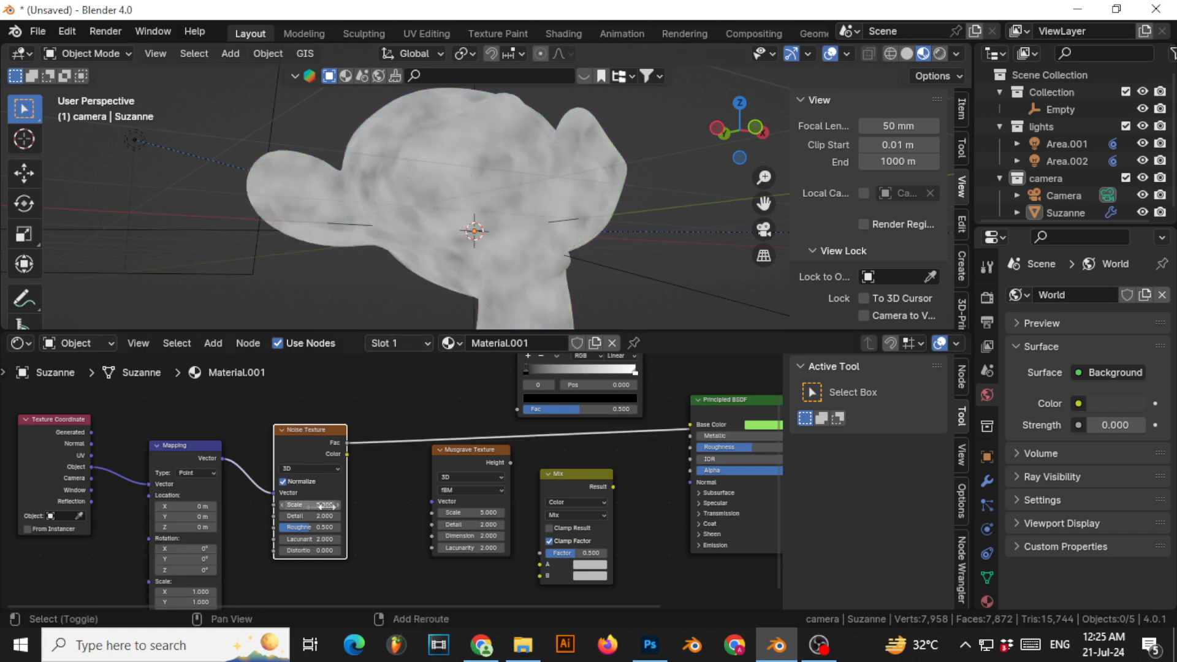
- Set the Mapping node's Y and Z Scale values to 0.1
scroll(413, 444, up, 5)
scroll(378, 532, up, 3)
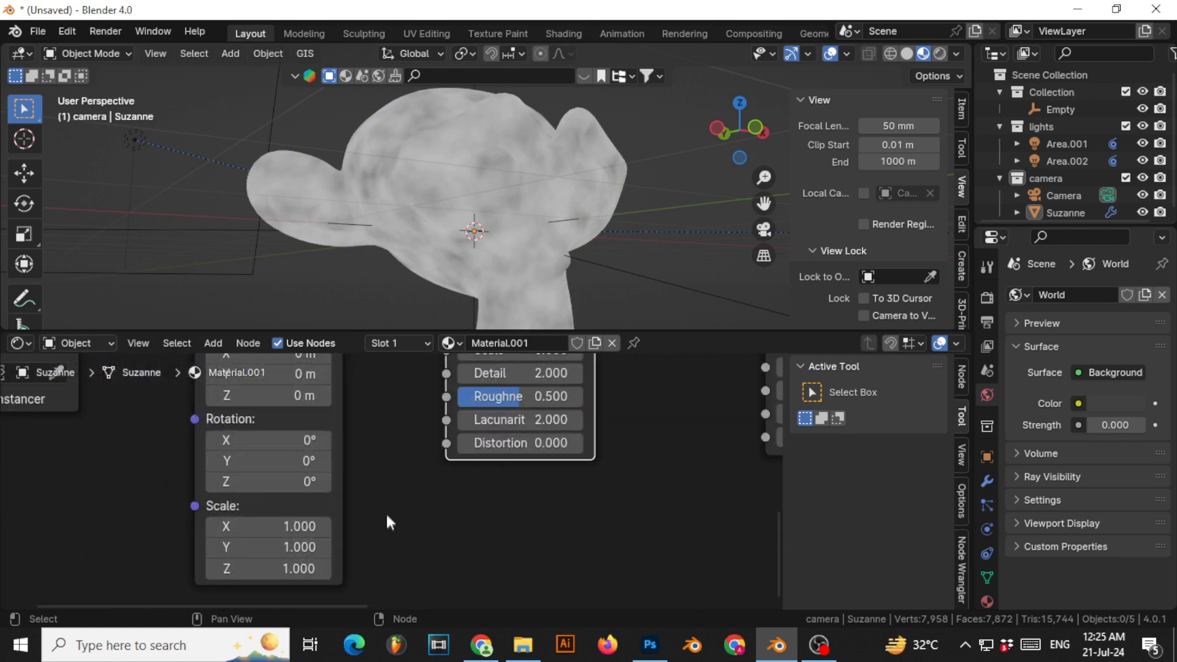
middle_drag(385, 571, 439, 549)
scroll(481, 503, down, 5)
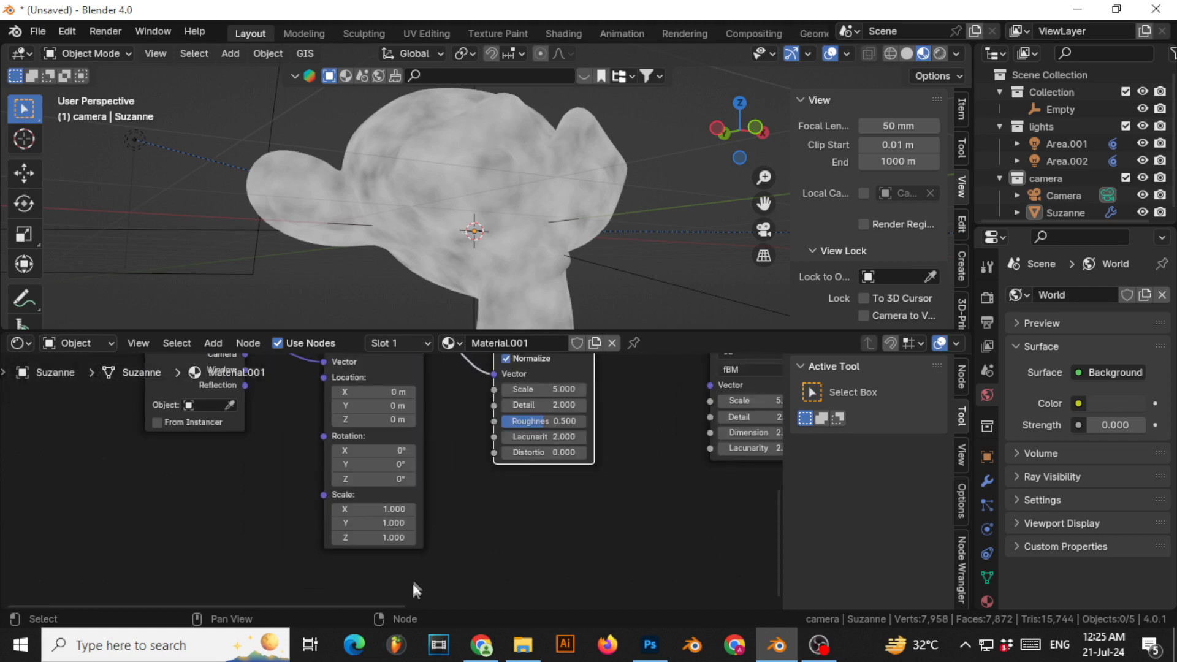
scroll(409, 582, up, 5)
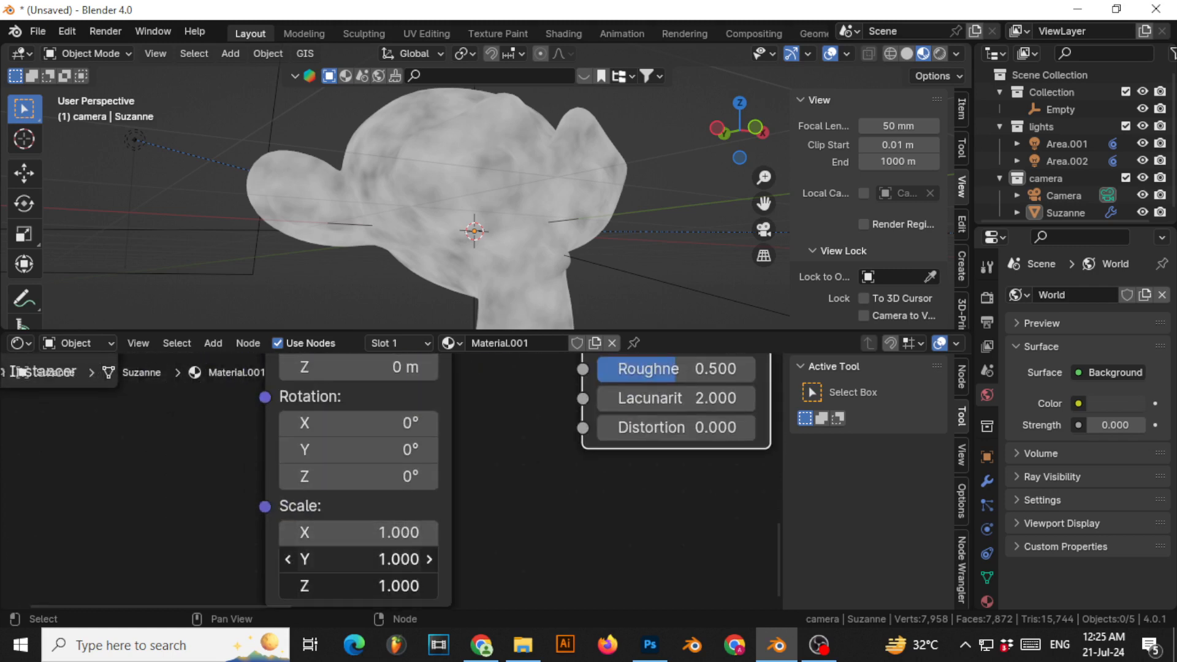
drag(355, 559, 350, 561)
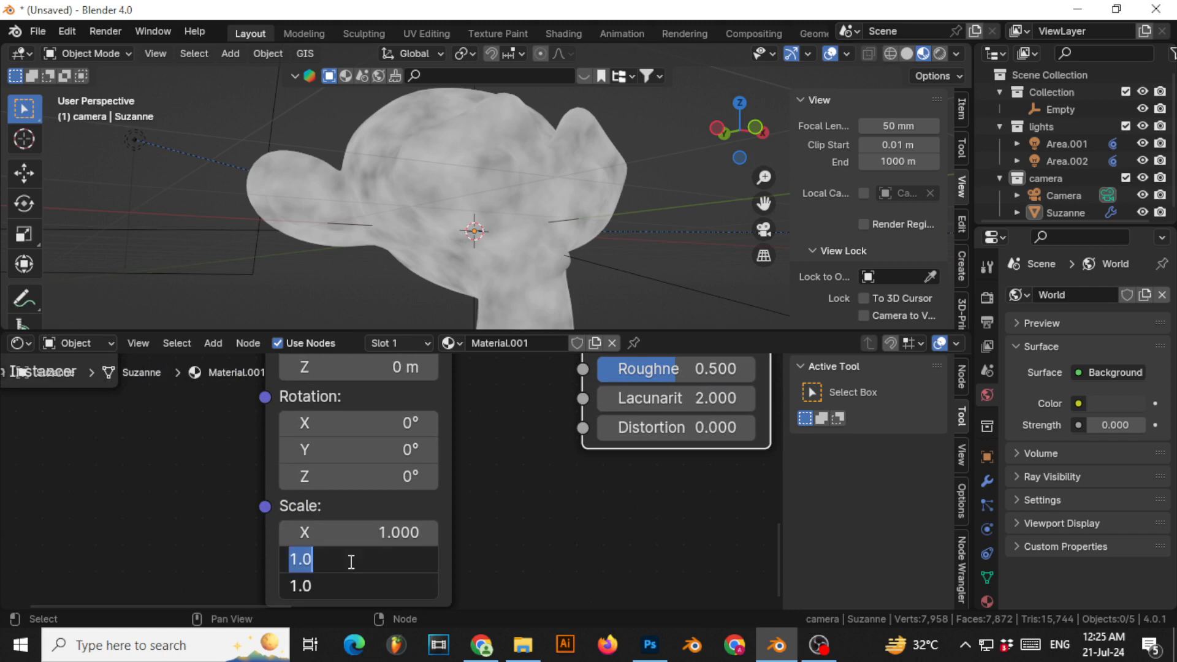
text(0.1)
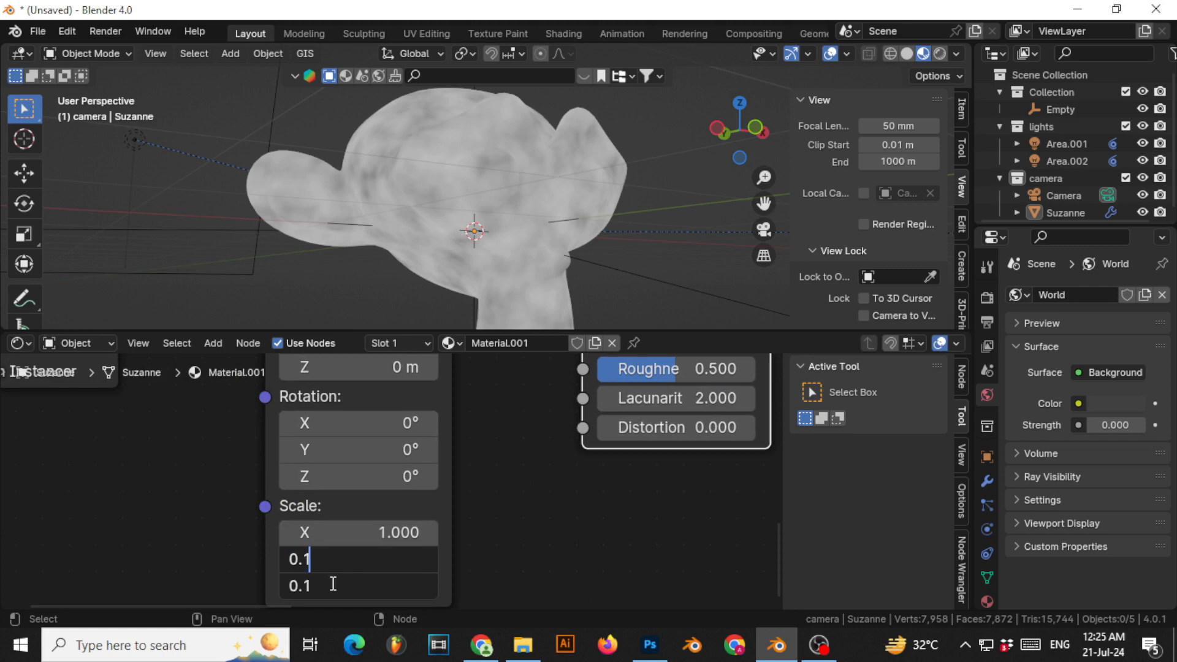
key(Return)
- Set the Noise Texture's Scale to 7.8 after checking the pattern on Suzanne
middle_drag(464, 222, 425, 135)
middle_drag(523, 244, 452, 152)
scroll(452, 153, down, 3)
middle_drag(536, 502, 364, 437)
scroll(373, 403, down, 4)
mouse_move(379, 481)
middle_down()
mouse_move(346, 420)
mouse_move(360, 471)
middle_up()
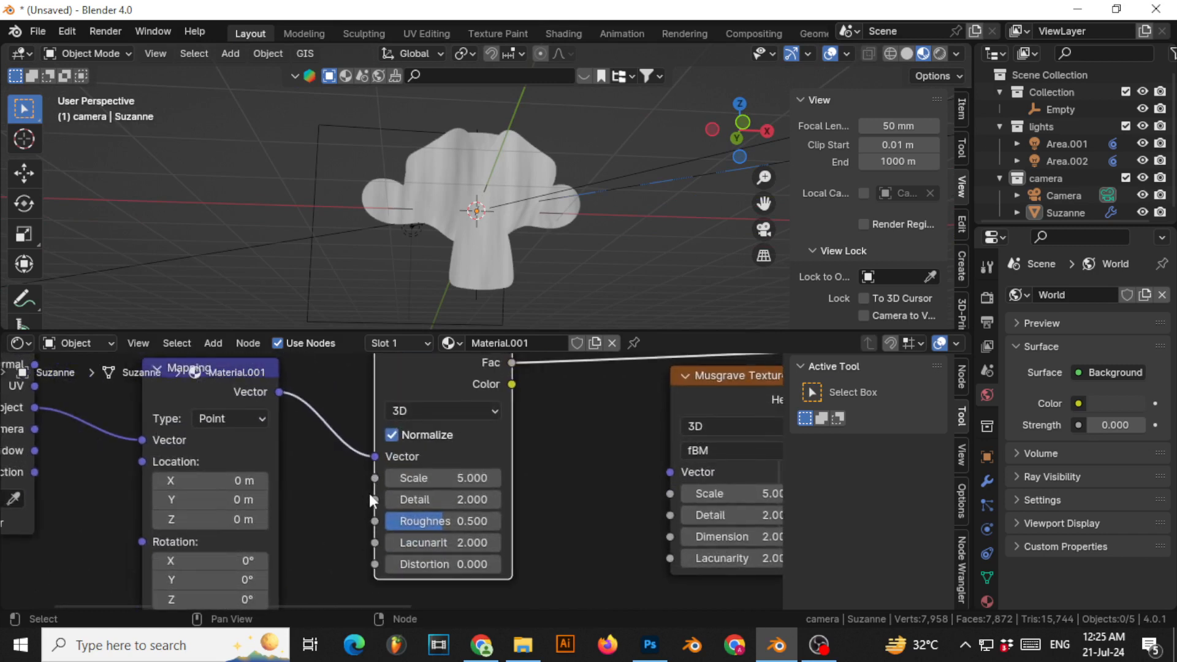
drag(444, 481, 461, 480)
mouse_move(521, 461)
middle_down()
mouse_move(534, 518)
mouse_move(528, 455)
middle_up()
scroll(520, 515, up, 4)
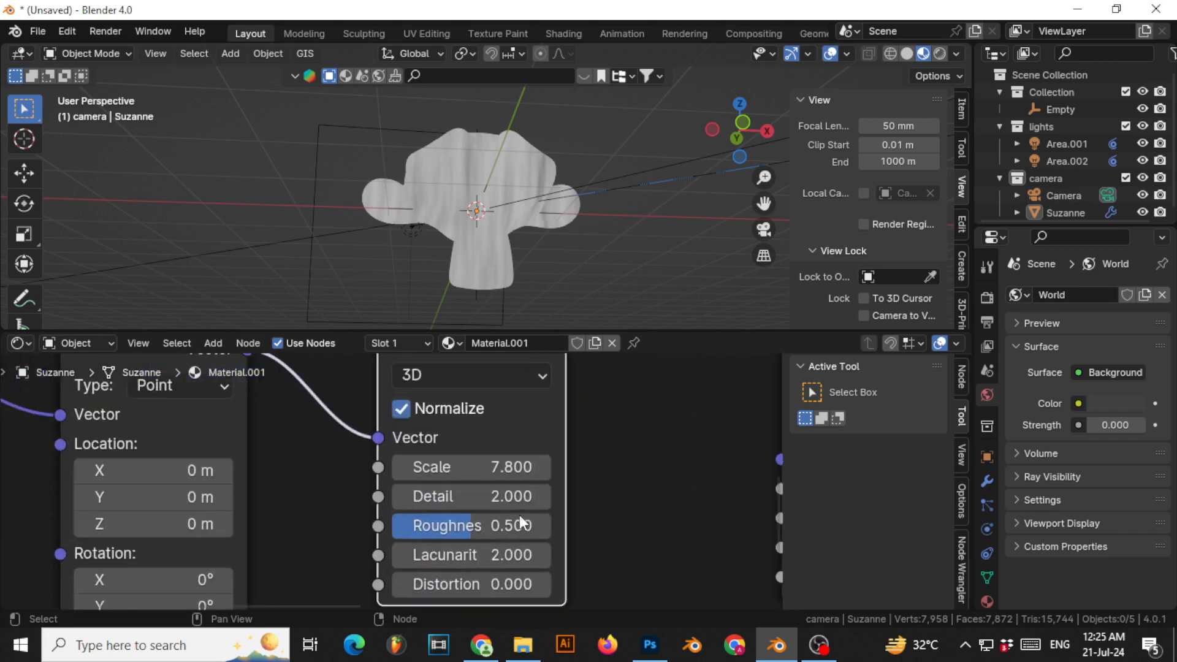
- Set the Noise Texture's Distortion to 1.0
middle_drag(607, 537, 586, 489)
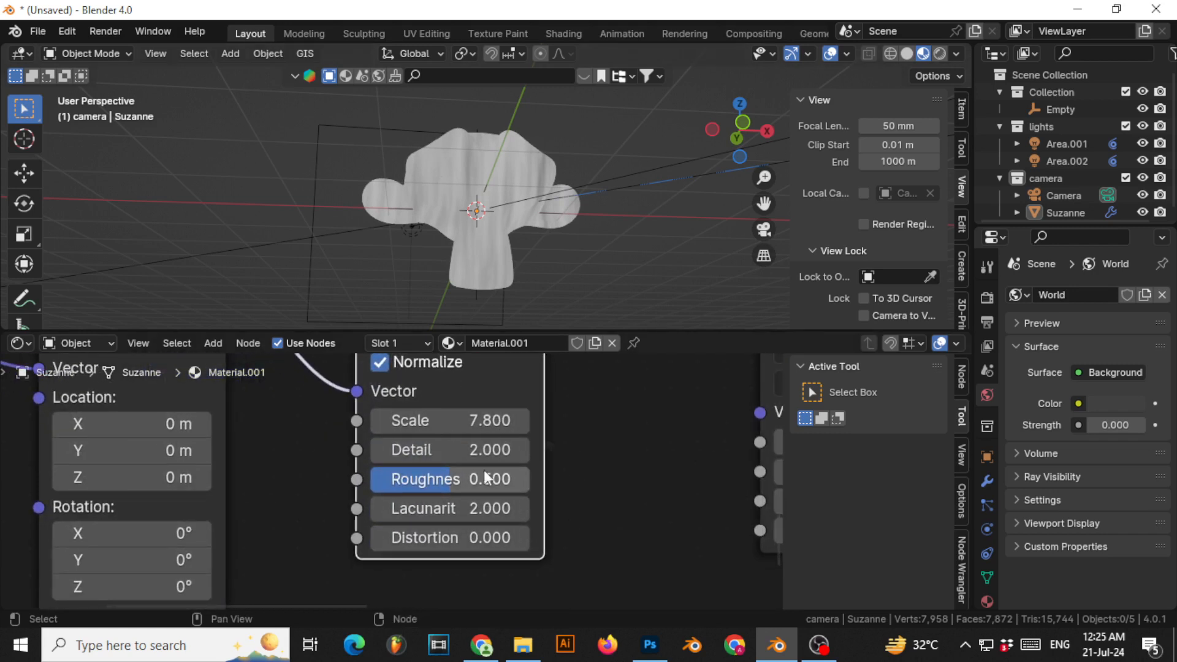
middle_drag(375, 136, 418, 203)
scroll(392, 199, down, 3)
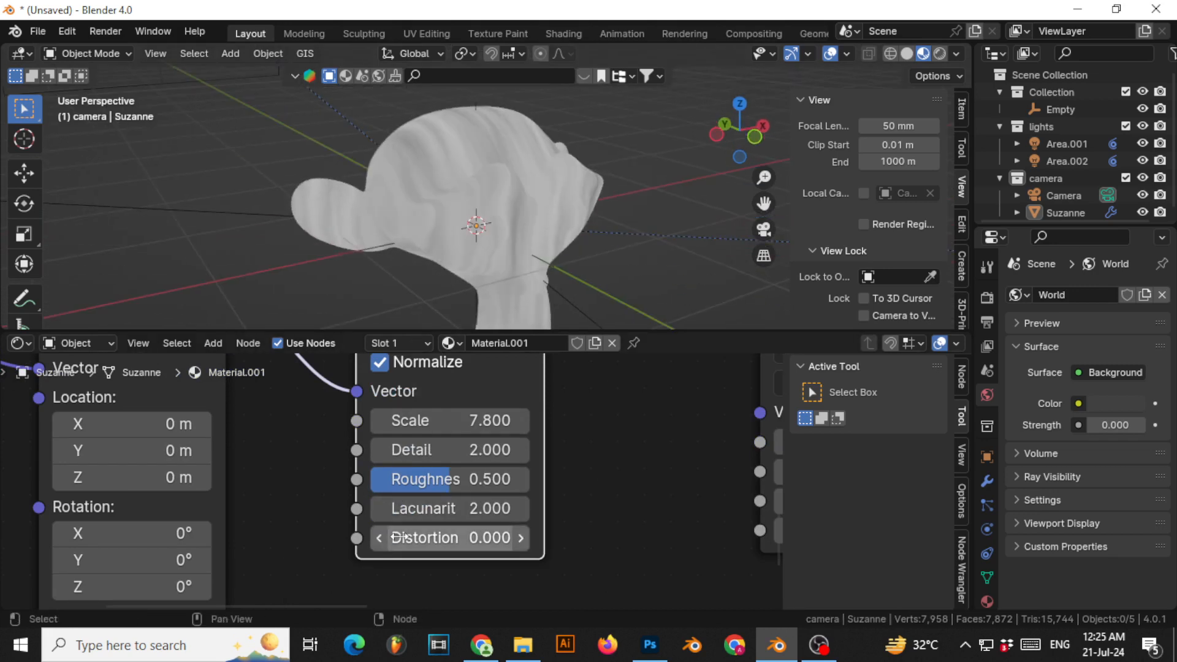
mouse_move(403, 537)
mouse_down()
mouse_move(437, 538)
mouse_move(407, 538)
mouse_up()
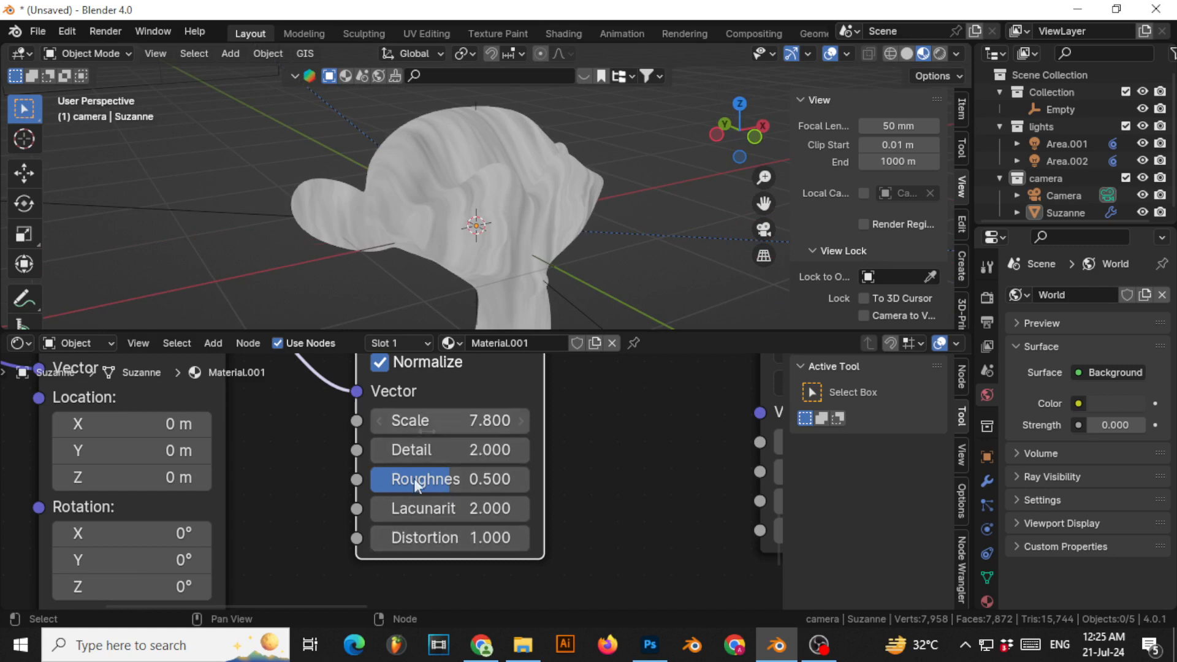
- Set the Noise Texture's Detail to 7.3 and inspect the pattern on the model
middle_drag(567, 515, 539, 518)
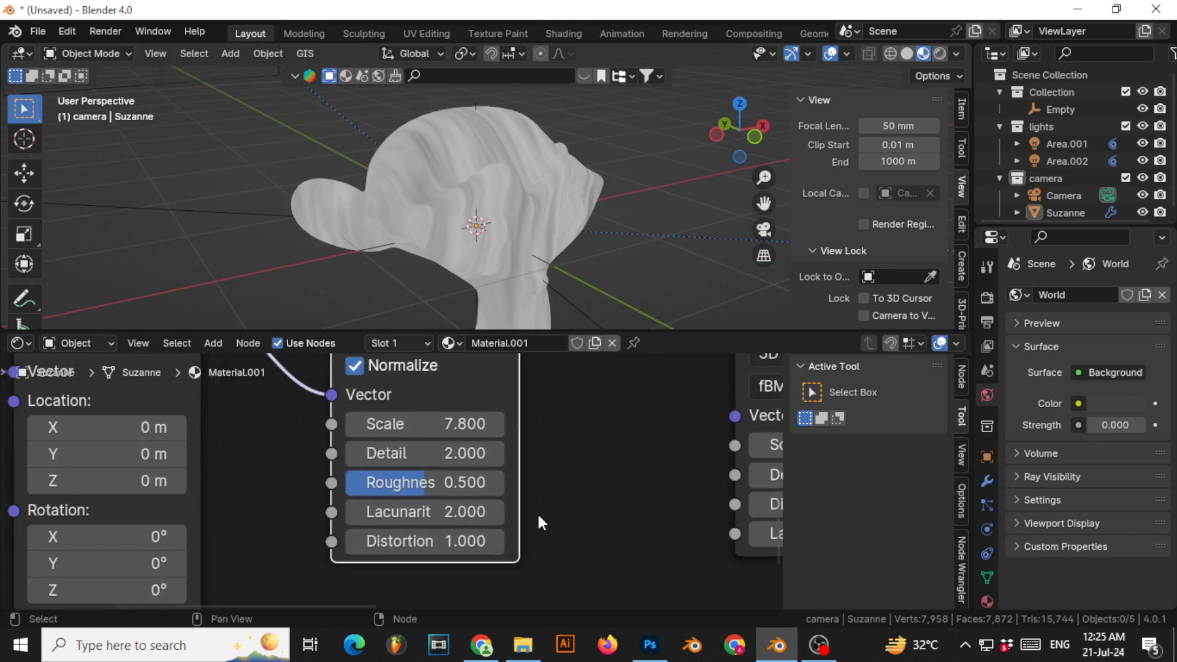
drag(432, 440, 466, 441)
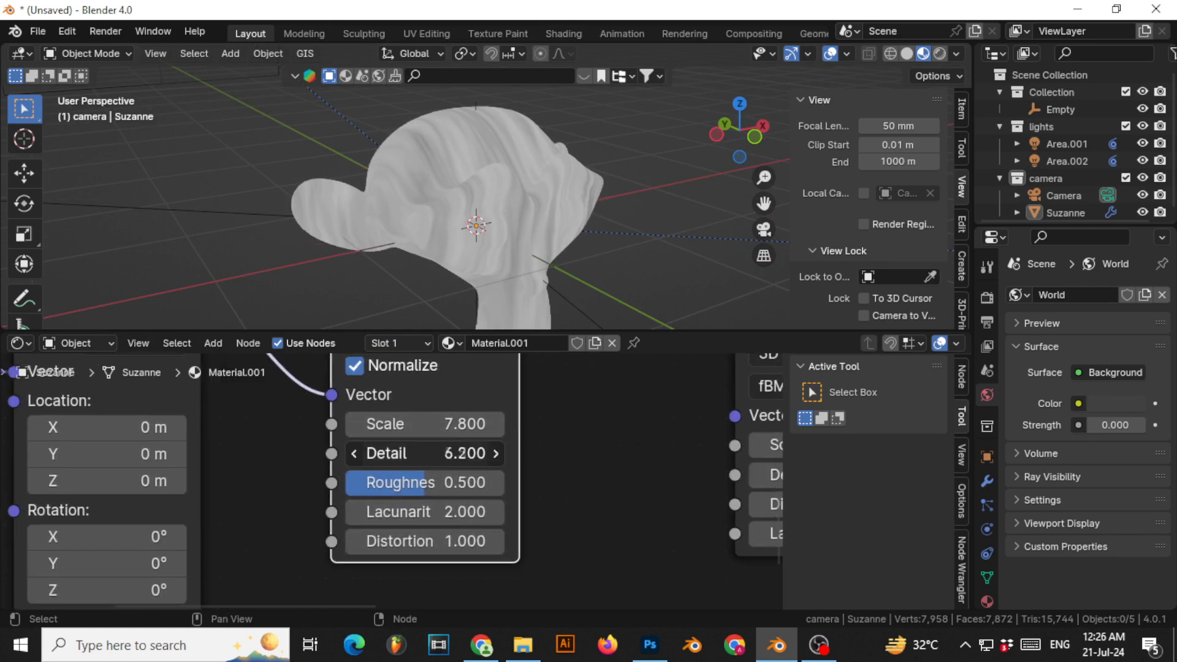
middle_drag(594, 480, 504, 517)
middle_drag(495, 199, 448, 212)
scroll(571, 461, down, 2)
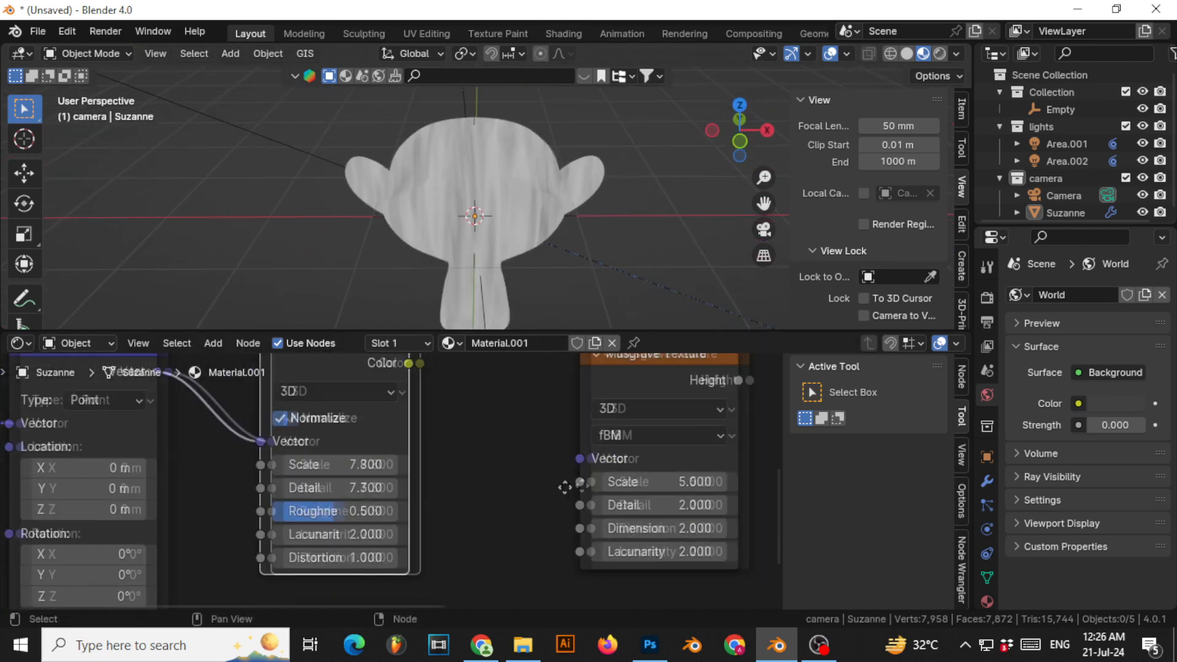
- Preview the Musgrave Texture node's Height output on the Suzanne model
middle_drag(582, 485, 439, 488)
click(505, 387)
middle_drag(505, 388, 421, 435)
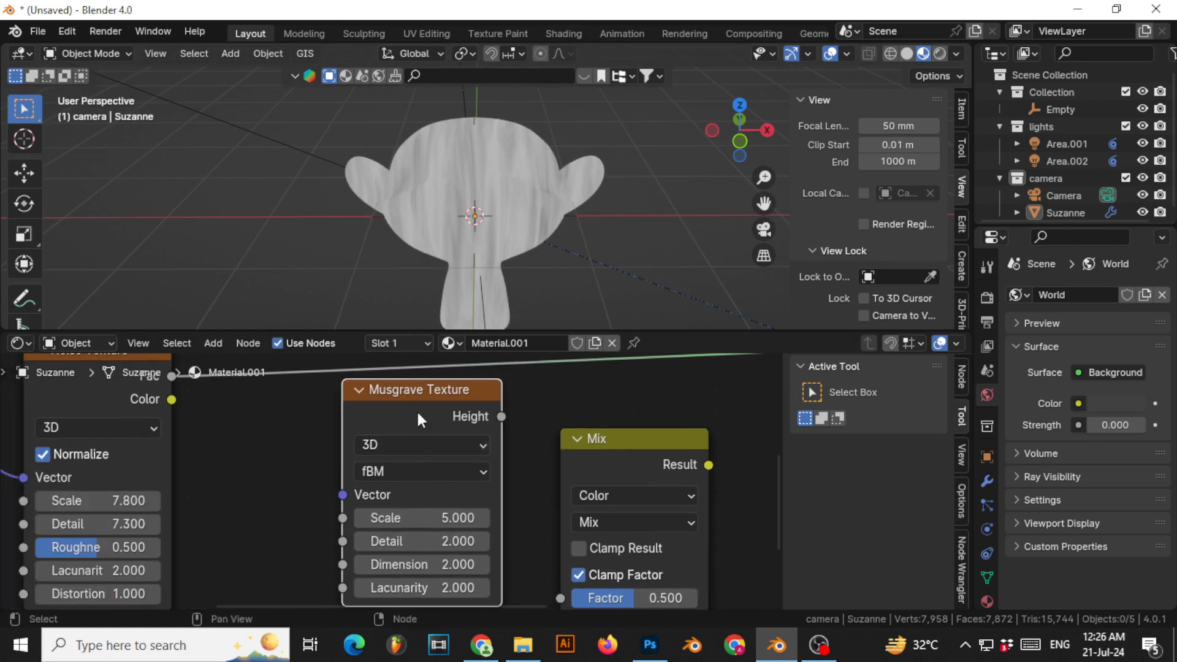
ctrl+shift+click(418, 414)
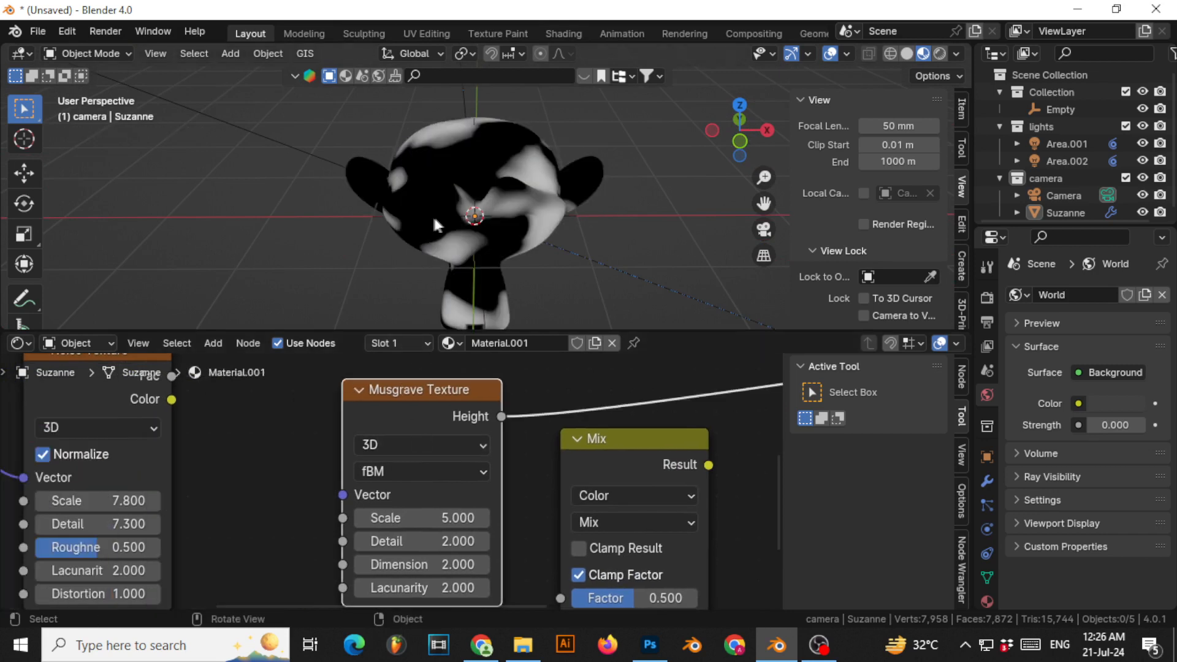
- Set the Musgrave Texture's Scale to 14.8
middle_drag(389, 203, 447, 223)
scroll(448, 223, down, 4)
middle_drag(521, 527, 519, 465)
middle_drag(505, 421, 533, 396)
scroll(480, 484, up, 2)
scroll(528, 394, up, 2)
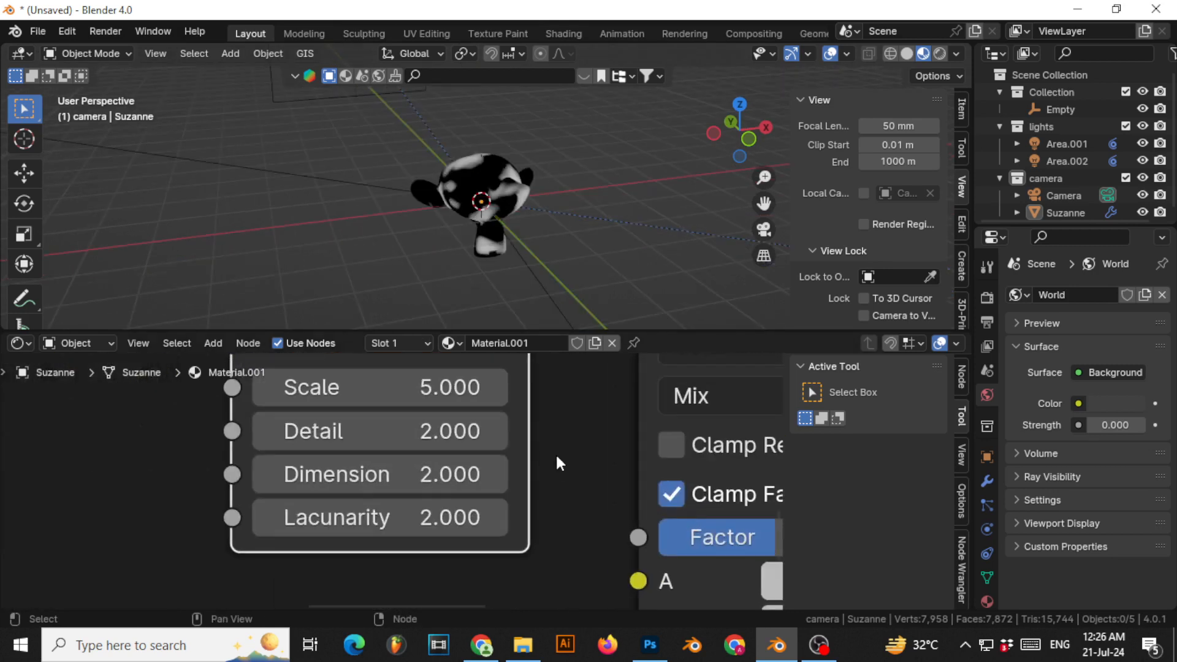
scroll(480, 217, up, 5)
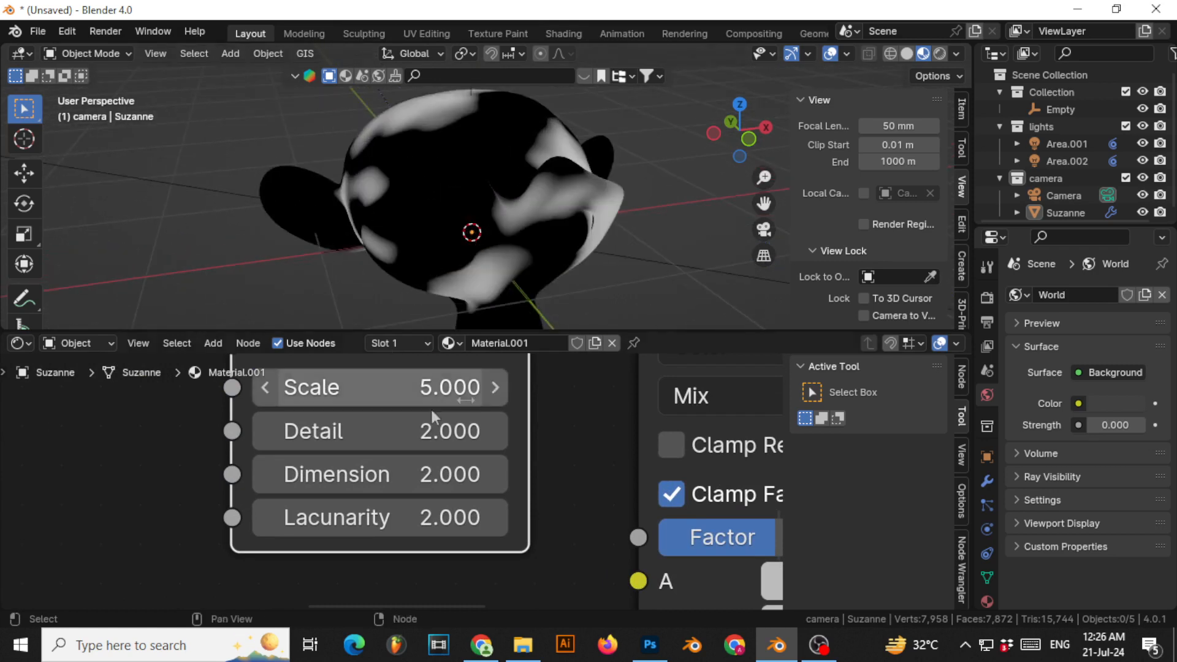
middle_drag(571, 449, 560, 488)
mouse_move(440, 429)
mouse_down()
mouse_move(393, 430)
mouse_move(434, 430)
mouse_up()
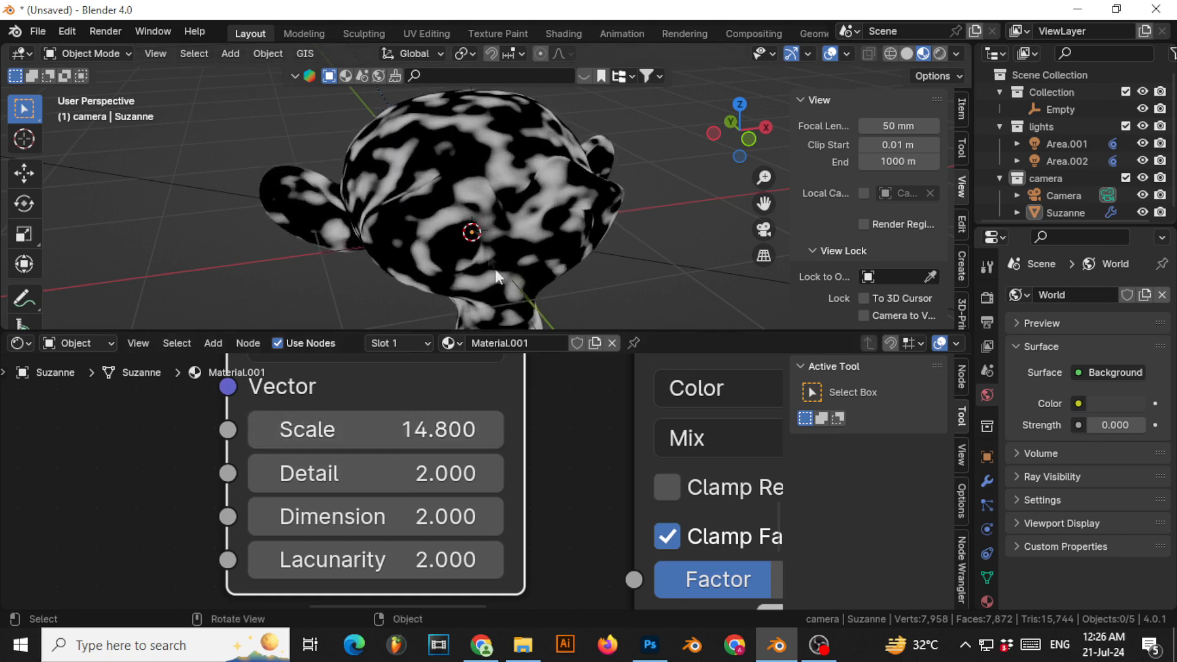
- Try out other Dimension and Lacunarity values on the Musgrave Texture node
middle_drag(516, 520, 497, 503)
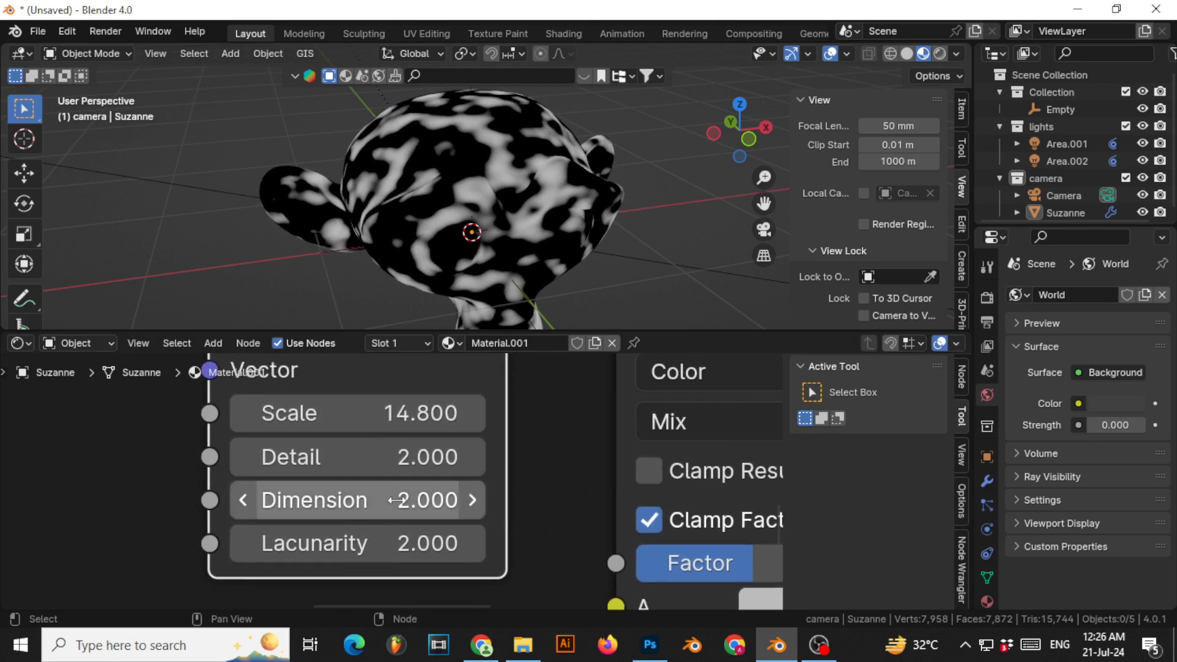
mouse_move(397, 500)
mouse_down()
mouse_move(429, 501)
mouse_move(368, 501)
mouse_move(439, 501)
mouse_move(388, 500)
mouse_move(411, 501)
mouse_up()
mouse_move(368, 543)
mouse_down()
mouse_move(356, 543)
mouse_move(399, 543)
mouse_move(368, 544)
mouse_up()
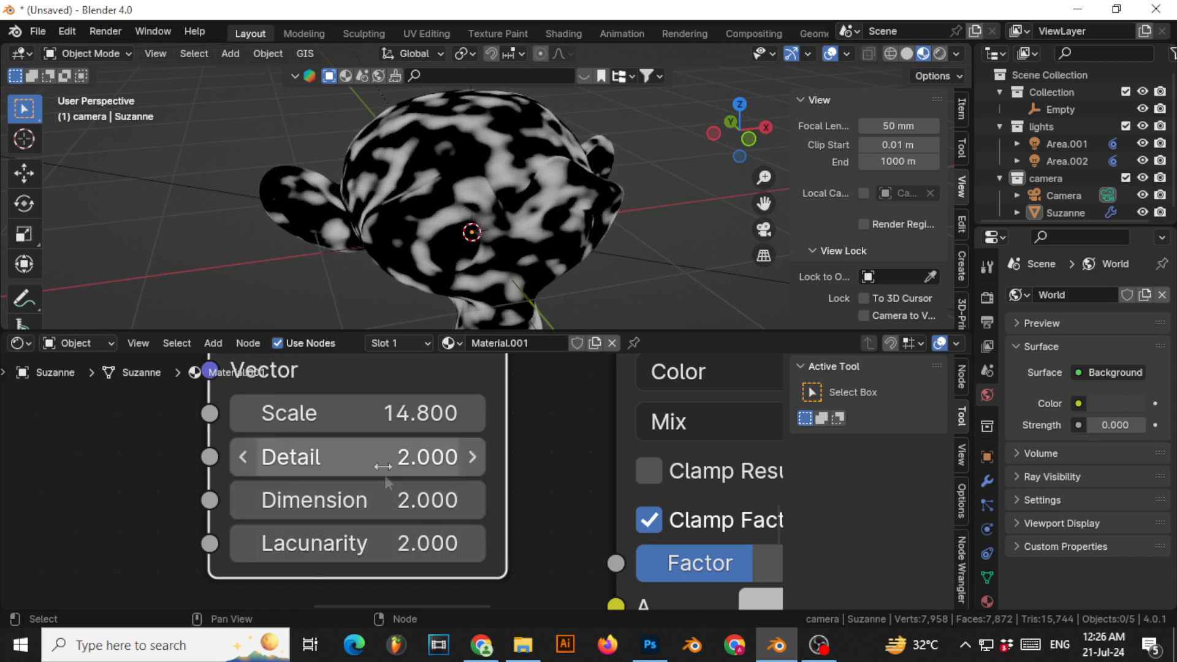
- Set the Musgrave Texture's Detail to 4.3 and its Dimension to 0.5
drag(383, 458, 458, 458)
scroll(450, 220, down, 2)
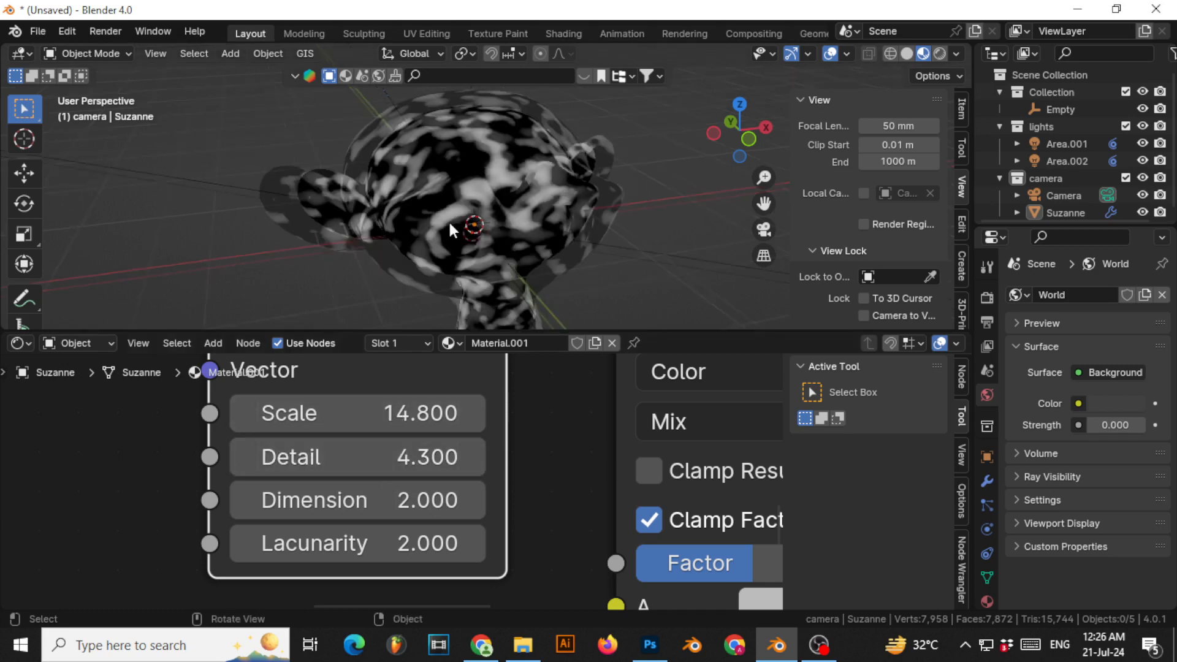
middle_drag(450, 219, 385, 238)
scroll(390, 281, up, 5)
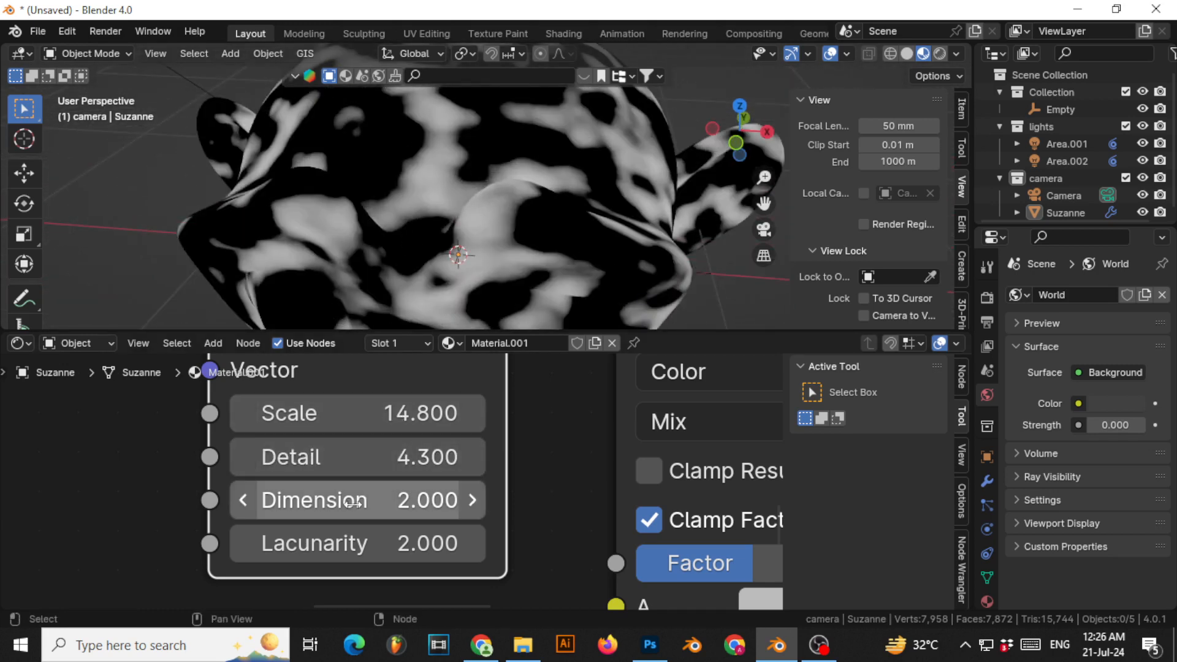
mouse_move(392, 501)
mouse_down()
mouse_move(583, 500)
mouse_move(319, 500)
mouse_move(403, 500)
mouse_move(372, 500)
mouse_move(384, 500)
mouse_up()
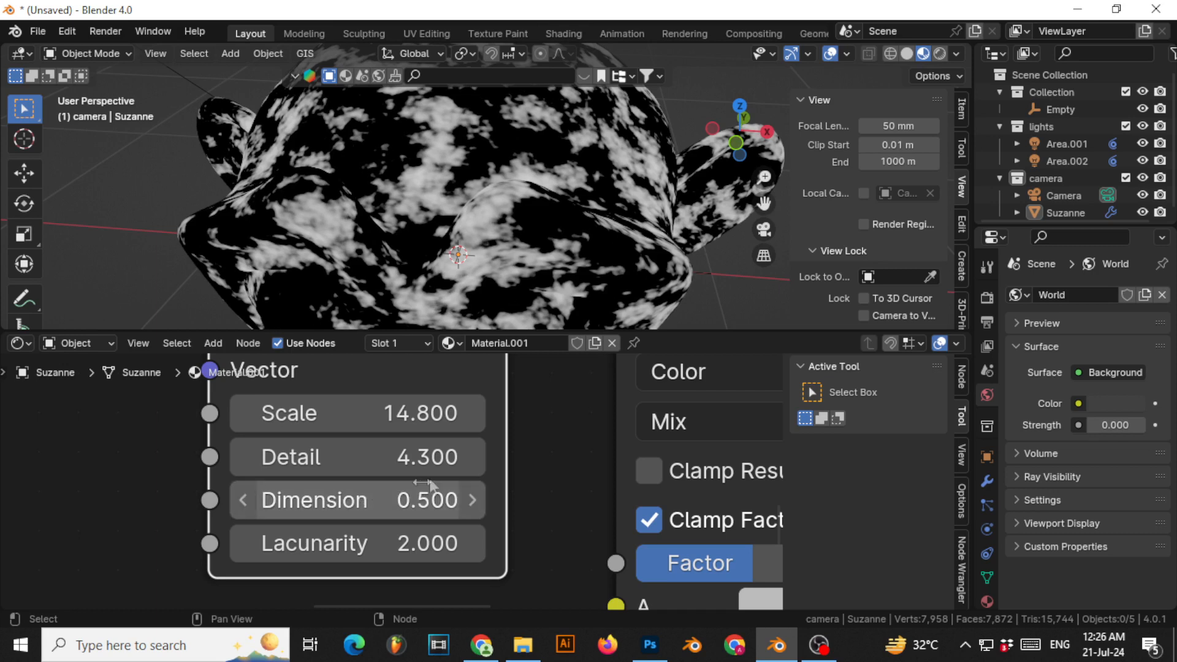
- Move the Musgrave Texture node closer to the Noise Texture node, leaving a gap between them
scroll(447, 227, down, 4)
middle_drag(452, 212, 488, 206)
scroll(485, 208, down, 4)
scroll(566, 419, down, 1)
scroll(566, 419, down, 6)
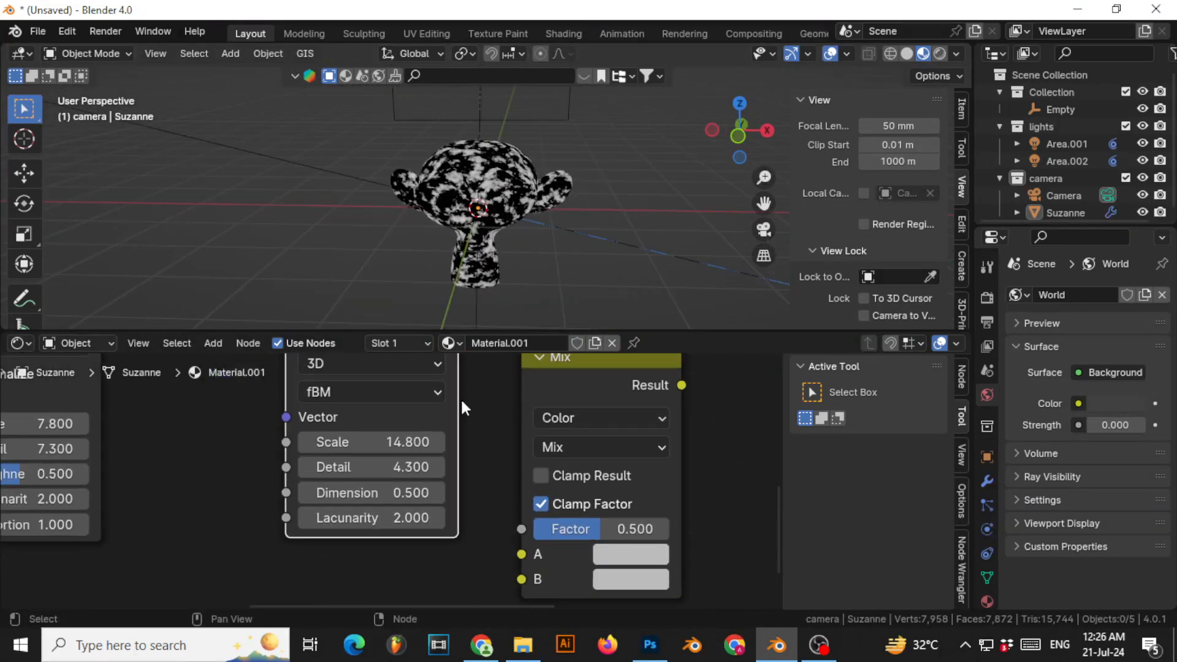
middle_drag(485, 399, 526, 523)
scroll(391, 469, down, 4)
middle_drag(278, 426, 356, 417)
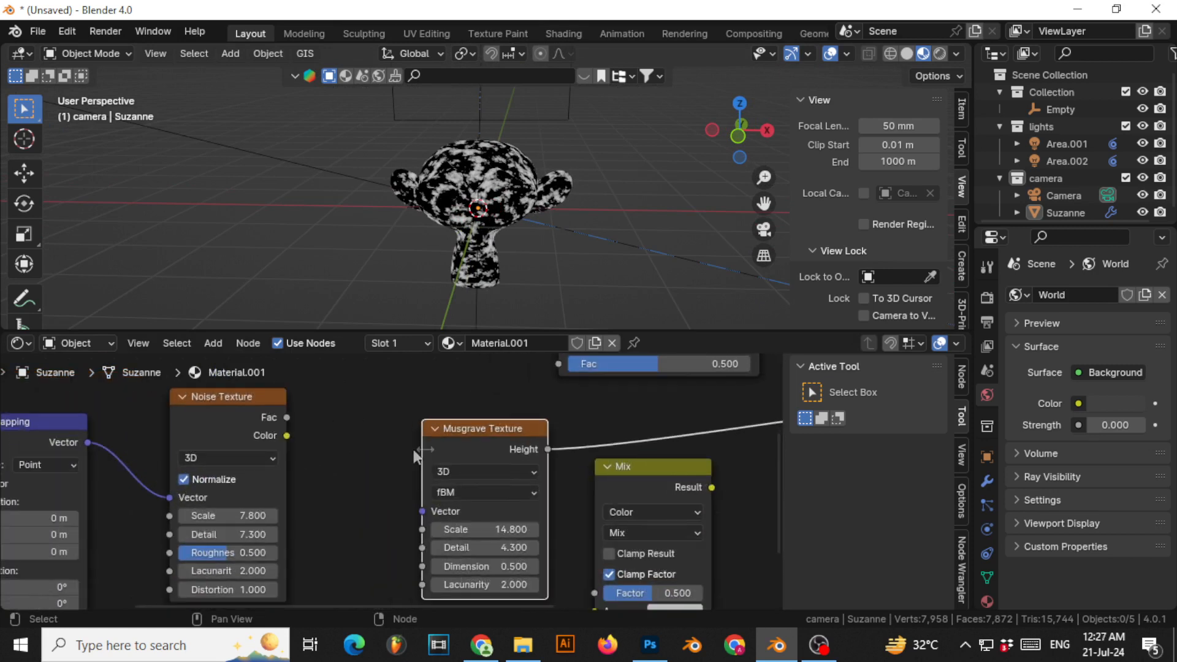
drag(463, 431, 406, 411)
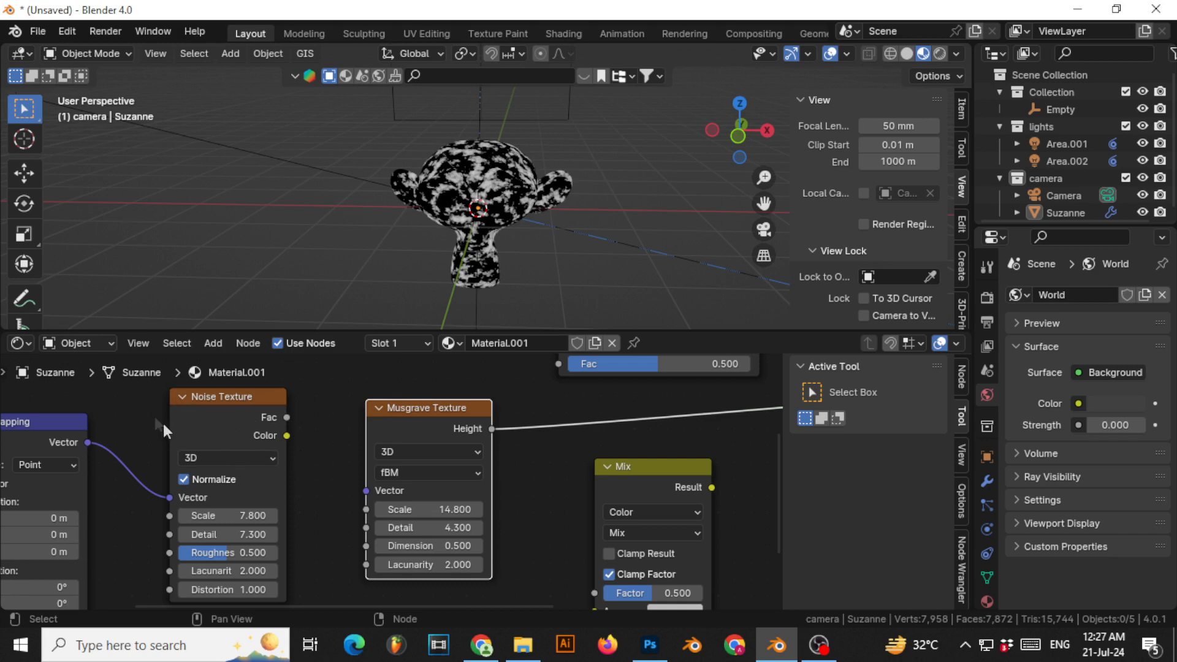
- Connect the Noise Texture's Fac output to the Musgrave Texture's Vector input and inspect the pattern on Suzanne
middle_drag(163, 422, 210, 421)
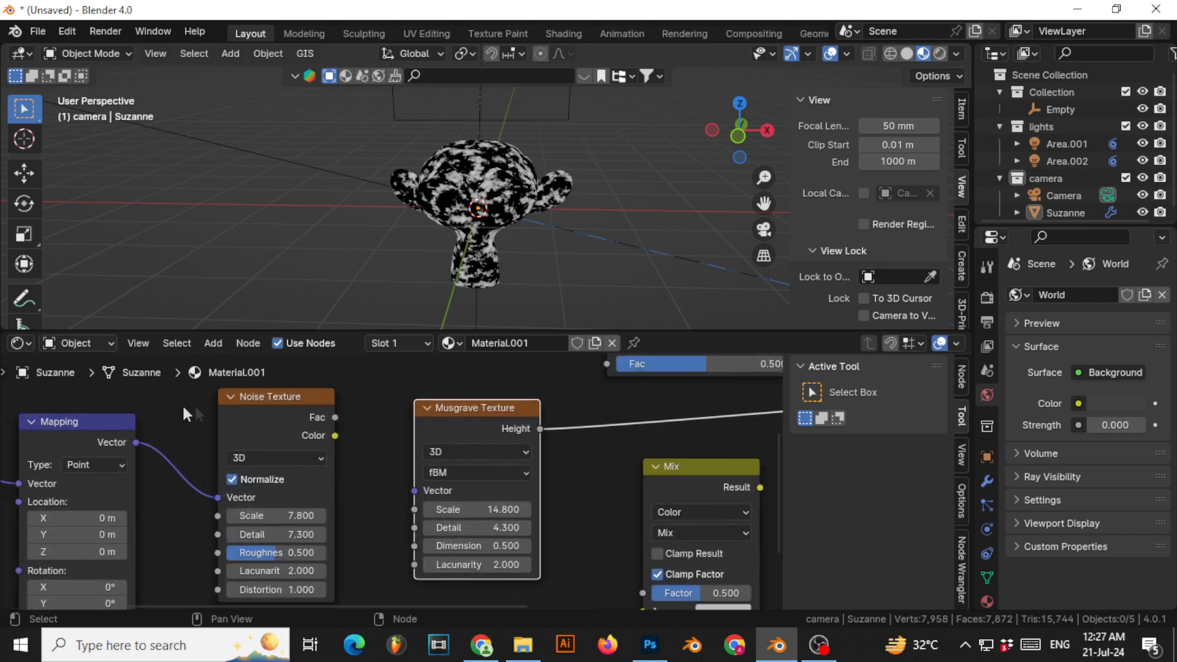
click(64, 428)
click(300, 412)
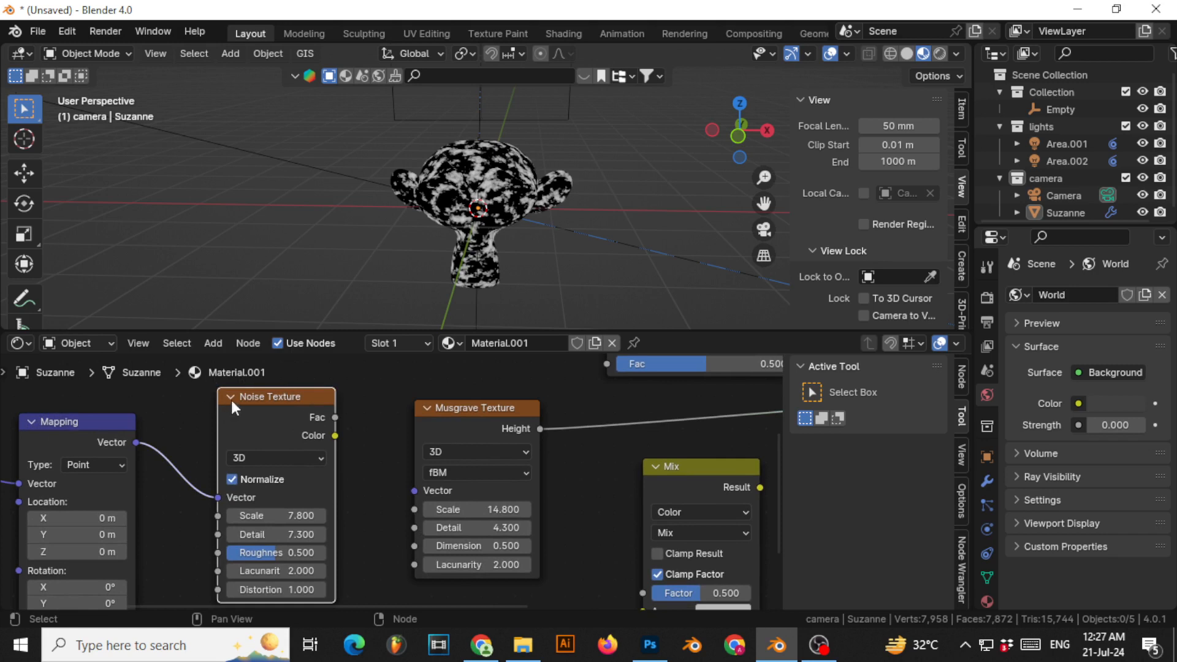
click(101, 428)
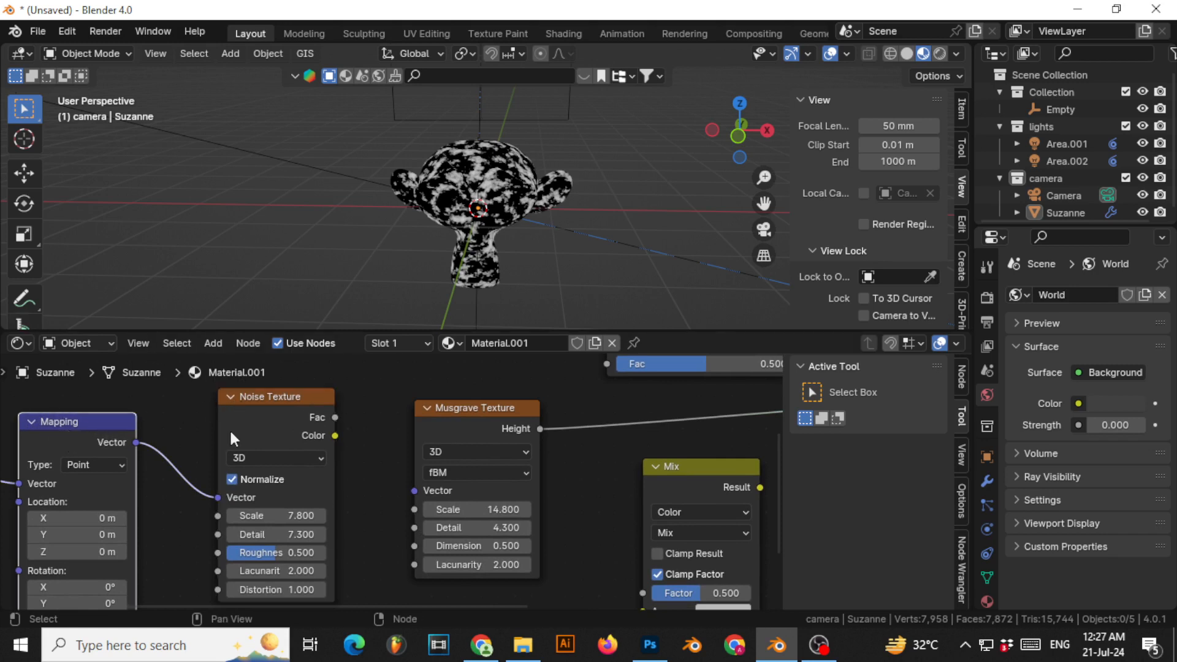
click(268, 413)
drag(334, 417, 362, 430)
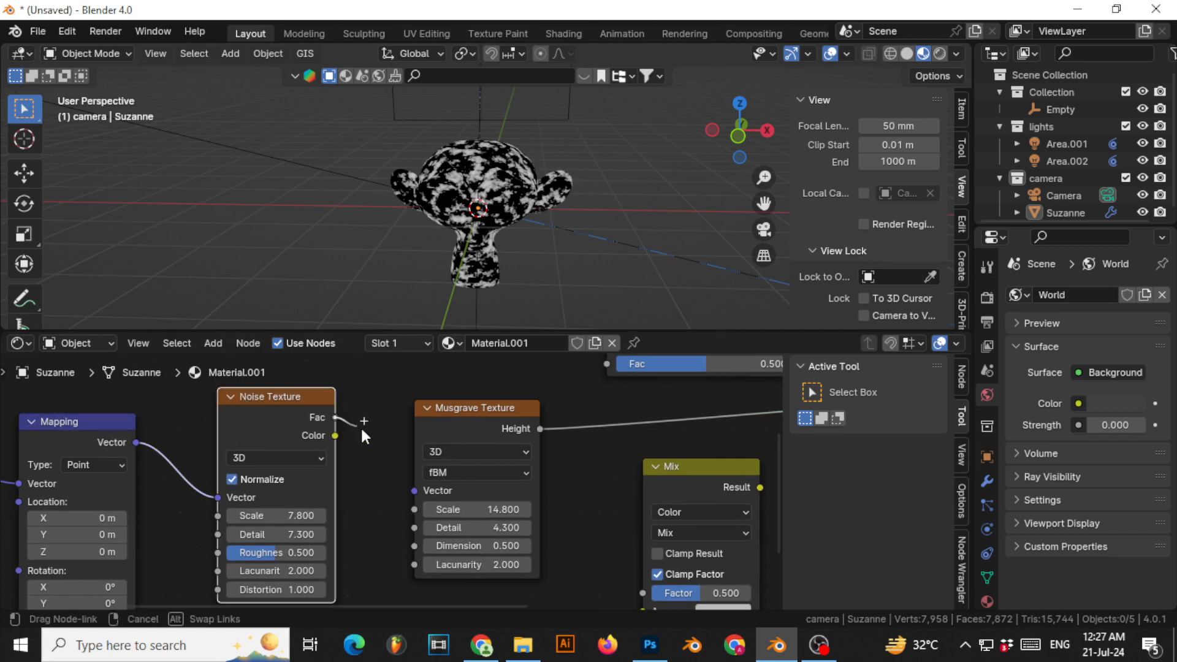
drag(415, 490, 415, 491)
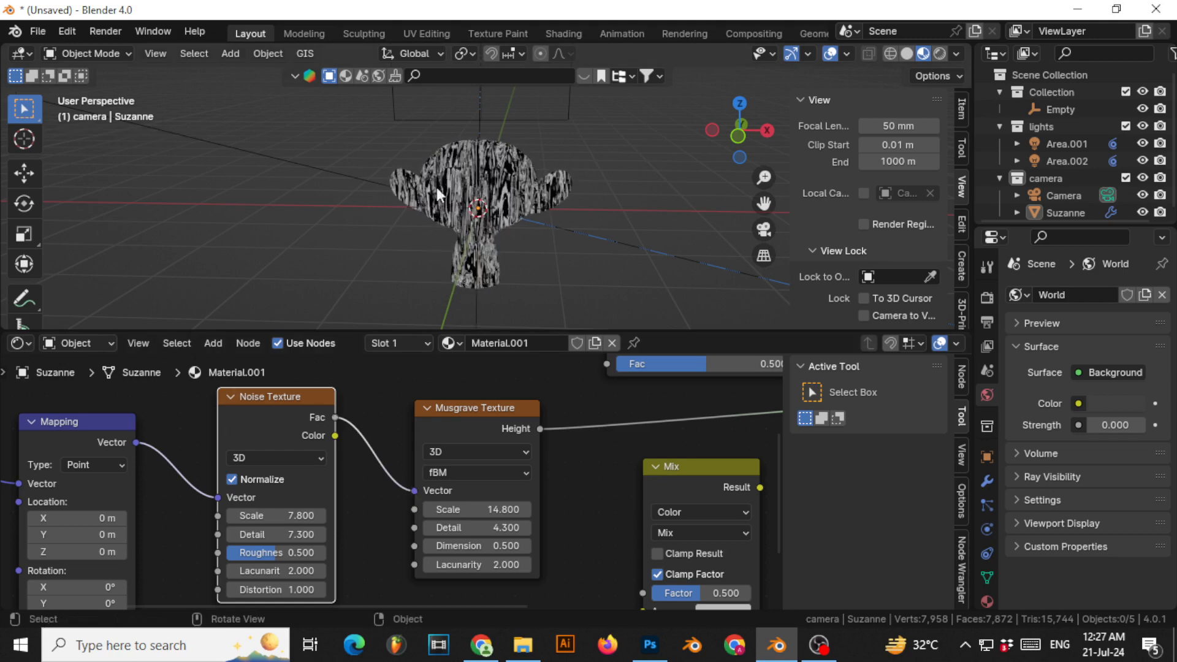
scroll(482, 219, up, 6)
scroll(454, 215, down, 3)
mouse_move(450, 211)
middle_down()
mouse_move(419, 208)
mouse_move(744, 234)
mouse_move(562, 230)
mouse_move(368, 160)
mouse_move(389, 127)
mouse_move(529, 204)
mouse_move(469, 218)
middle_up()
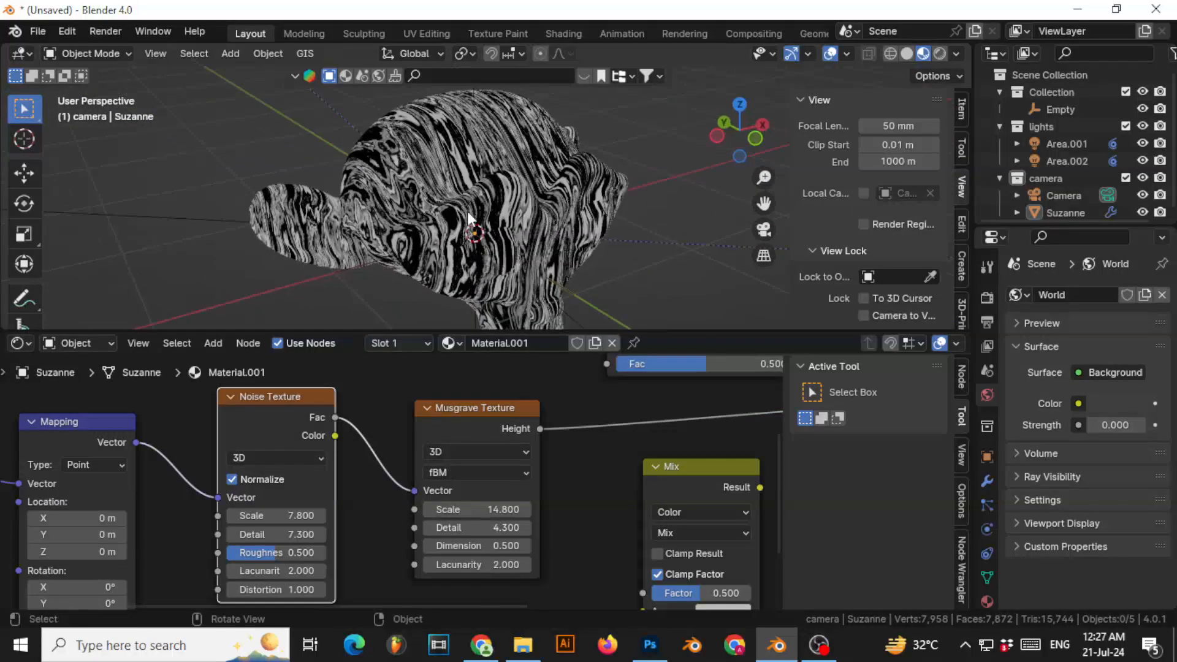
- Insert the Mix node into the Musgrave Texture's output link and connect the Noise Texture's Fac to its B input
middle_drag(557, 410, 281, 447)
scroll(410, 517, down, 4)
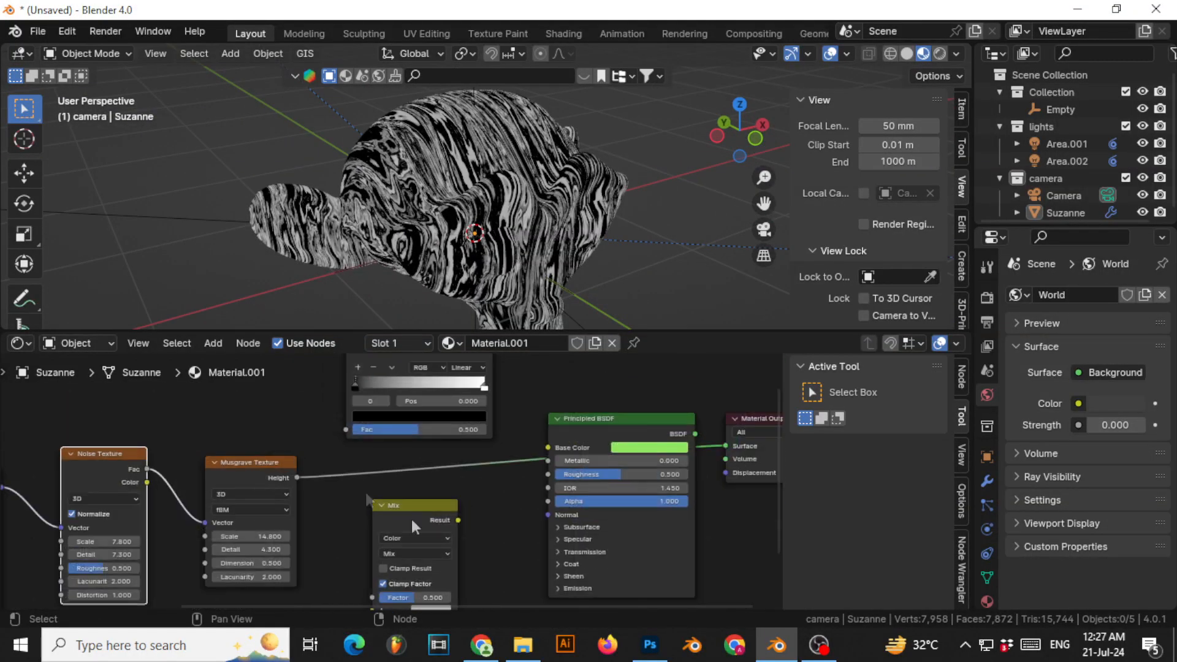
middle_drag(487, 477, 431, 461)
middle_drag(54, 450, 187, 420)
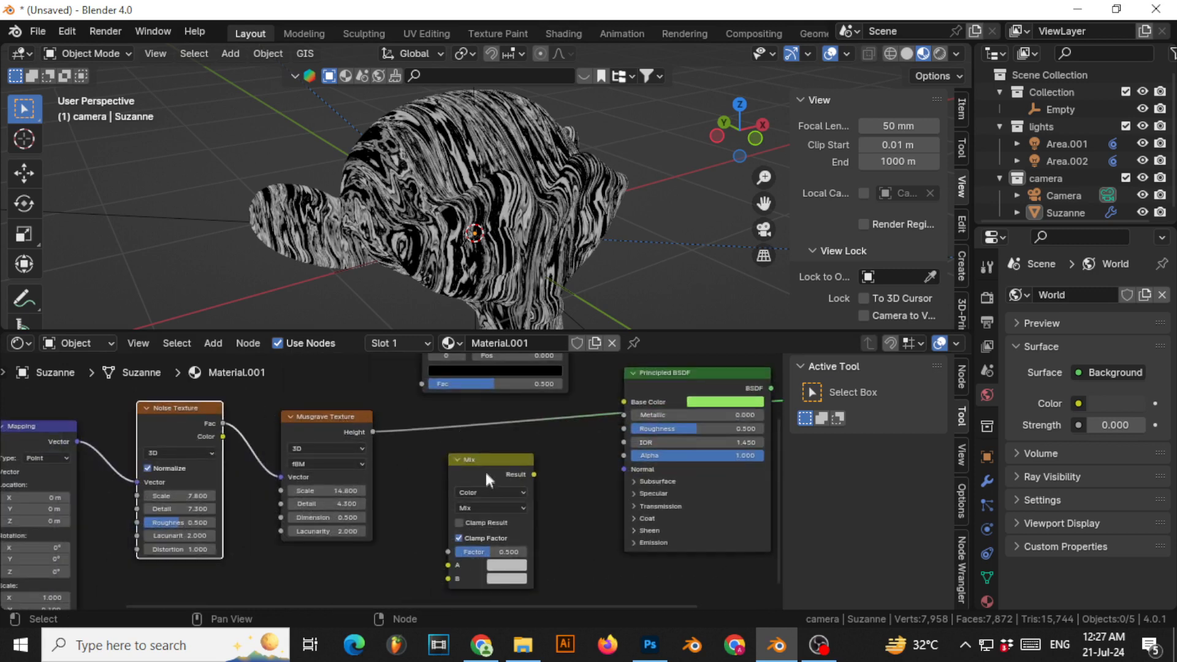
drag(486, 473, 494, 428)
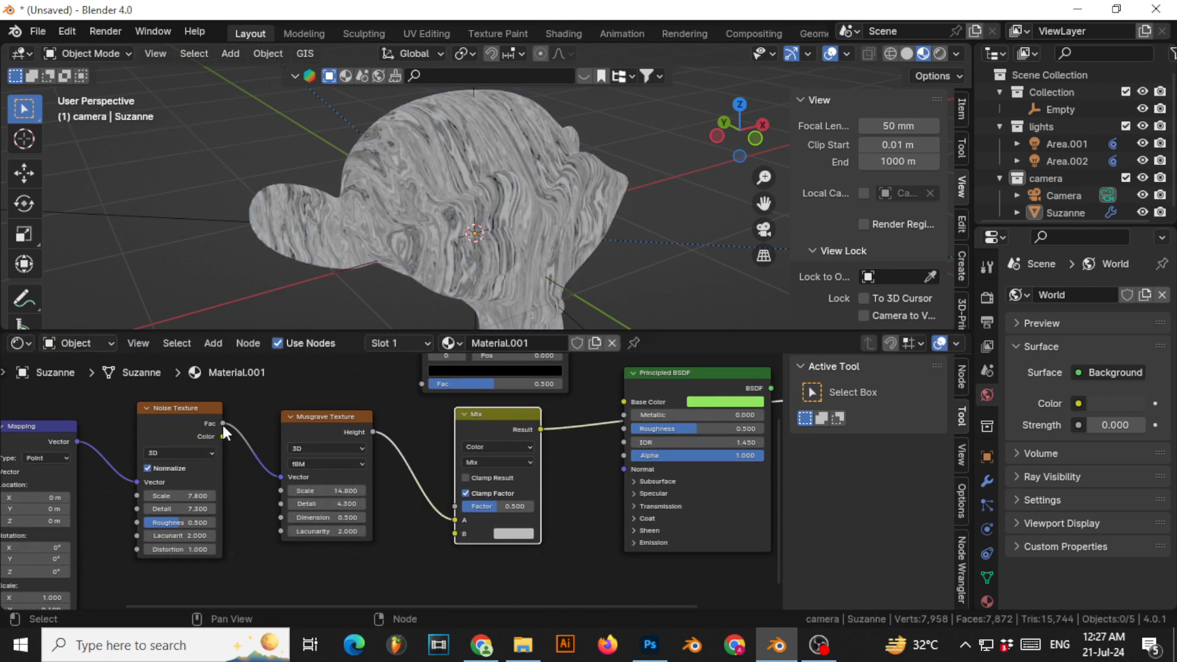
drag(222, 424, 454, 533)
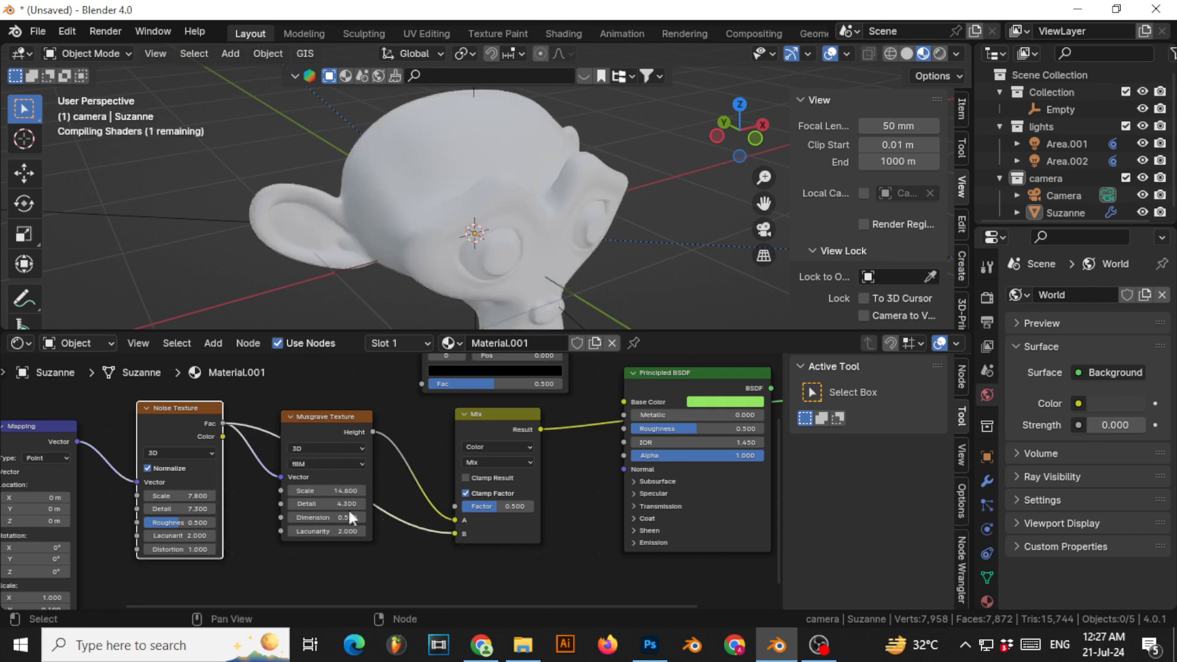
middle_drag(495, 204, 467, 253)
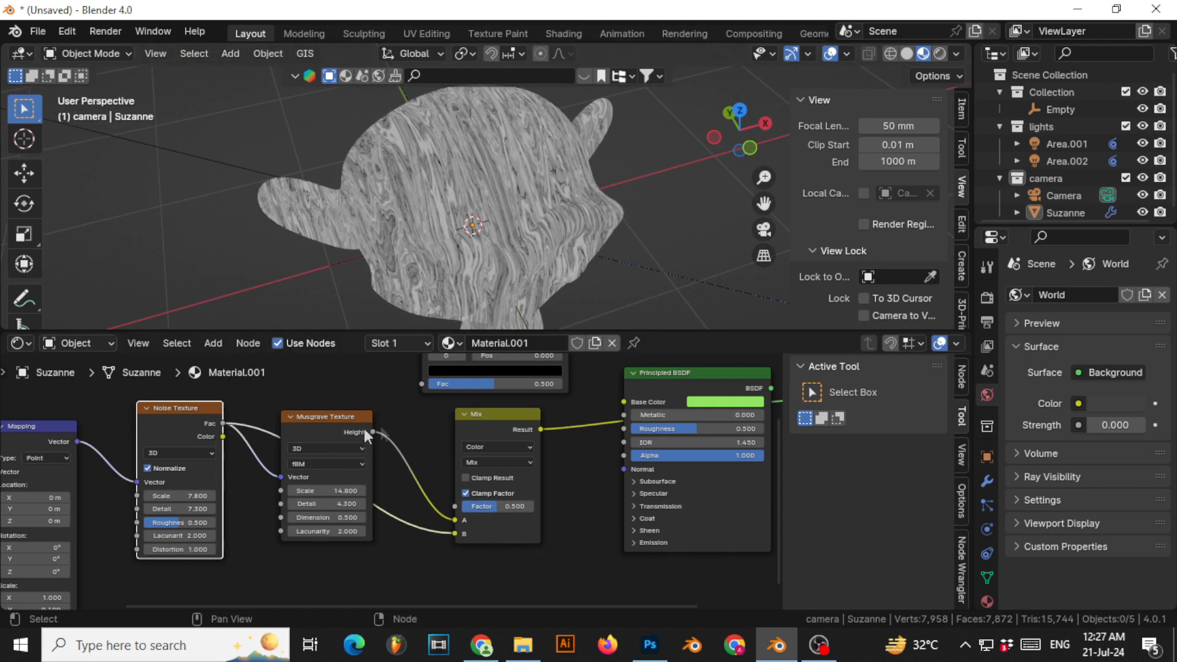
- Try a low Factor on the Mix node, settle on 0.783, and check the grain on Suzanne up close
drag(495, 511, 460, 510)
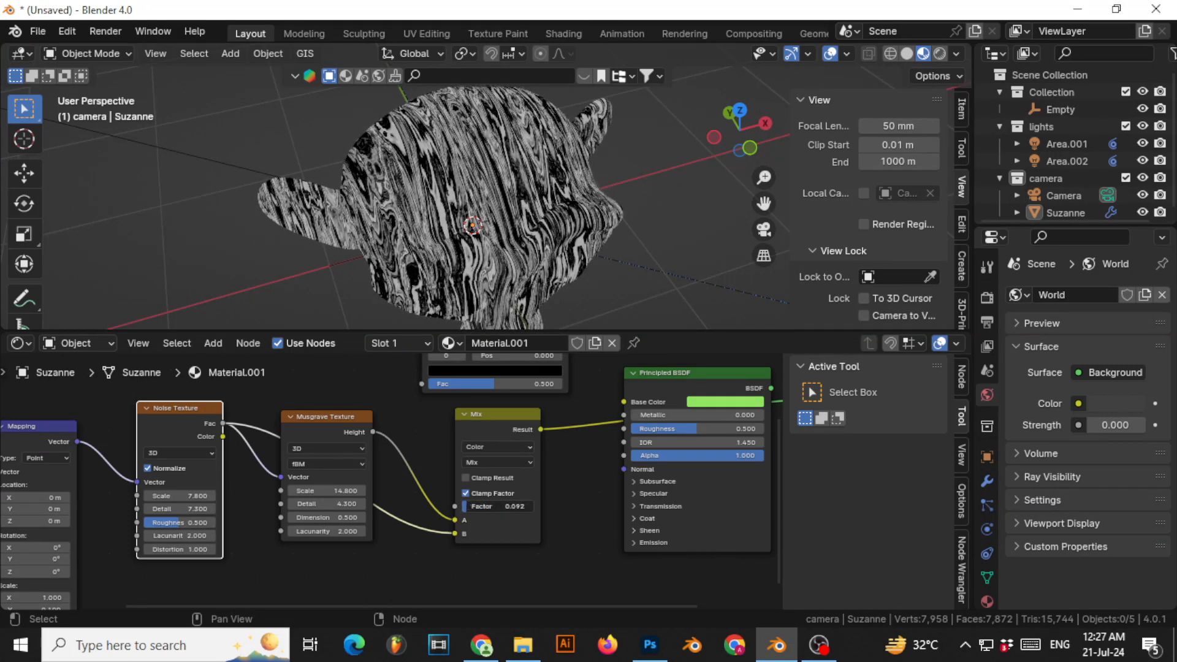
drag(467, 507, 534, 506)
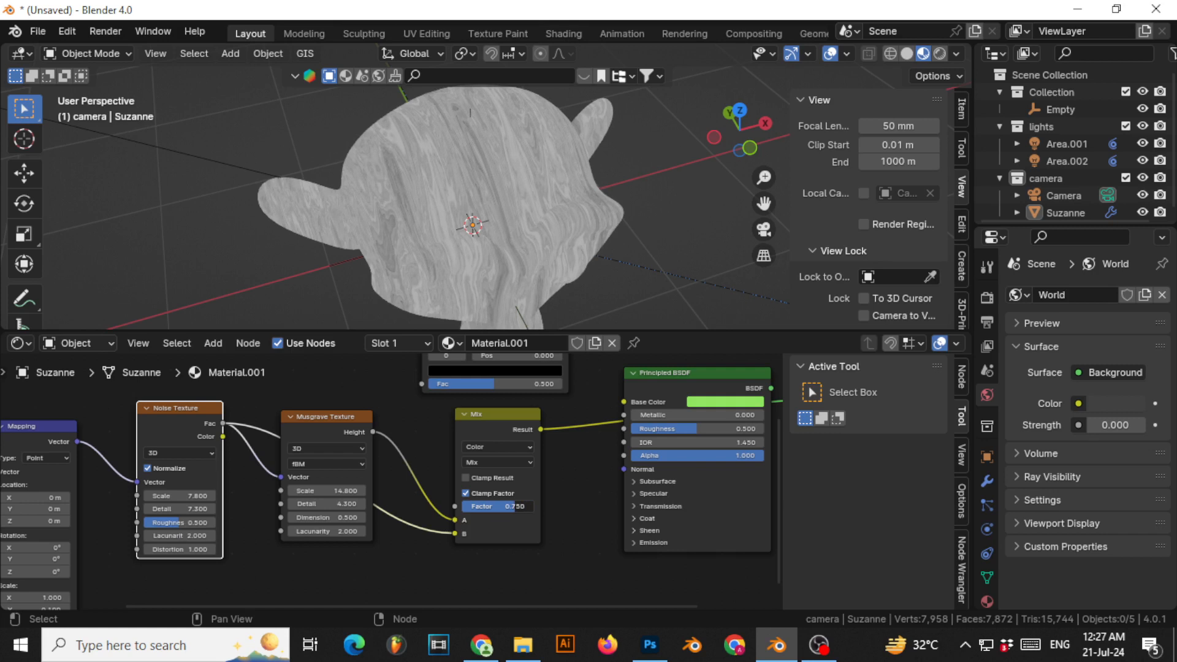
middle_drag(492, 315, 398, 234)
scroll(460, 200, up, 3)
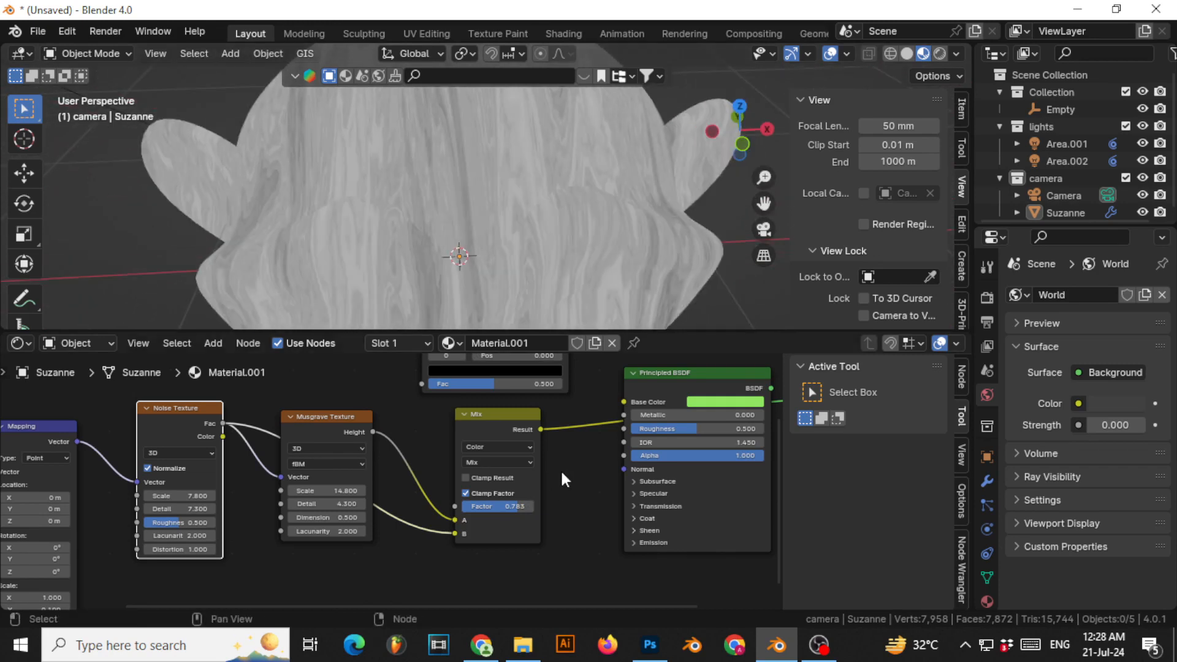
- Move the Principled BSDF and Material Output nodes further from the Mix node, and shift the Color Ramp node slightly
middle_drag(564, 467, 347, 535)
drag(464, 396, 606, 466)
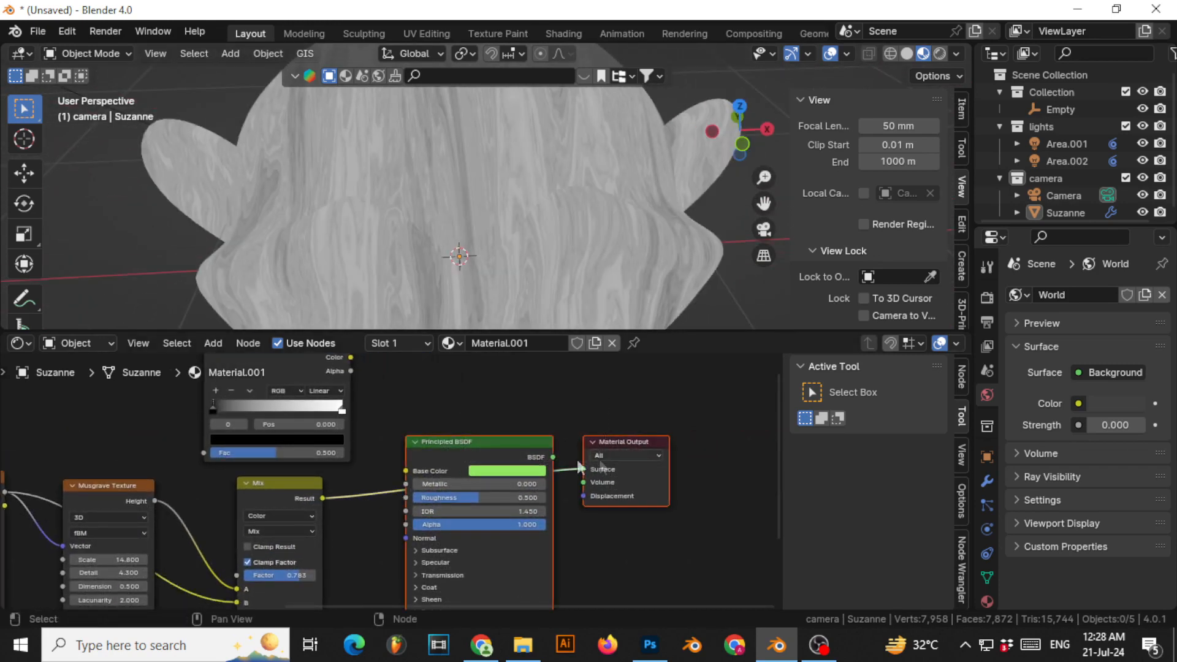
drag(504, 443, 667, 424)
middle_drag(522, 437, 484, 492)
scroll(483, 493, down, 3)
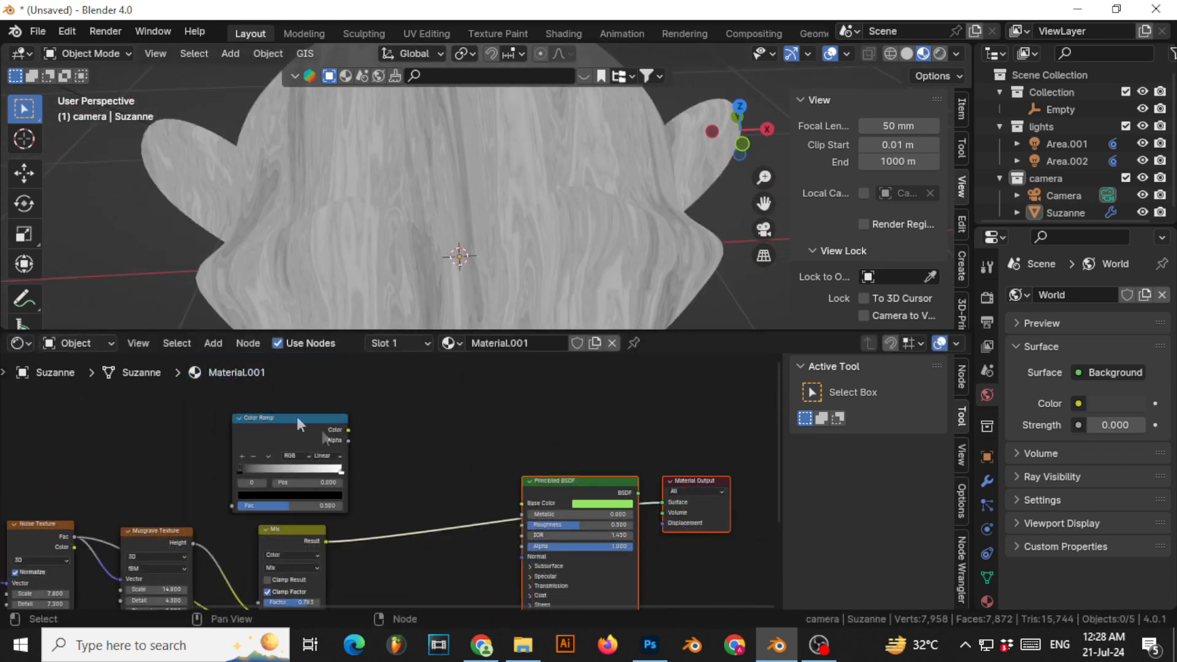
mouse_move(283, 412)
mouse_down()
mouse_move(452, 454)
mouse_move(363, 419)
mouse_move(294, 412)
mouse_up()
drag(266, 421, 298, 399)
- Connect the Mix Result to the Principled BSDF's Base Color and the BSDF output to the Material Output's Surface
drag(326, 541, 522, 504)
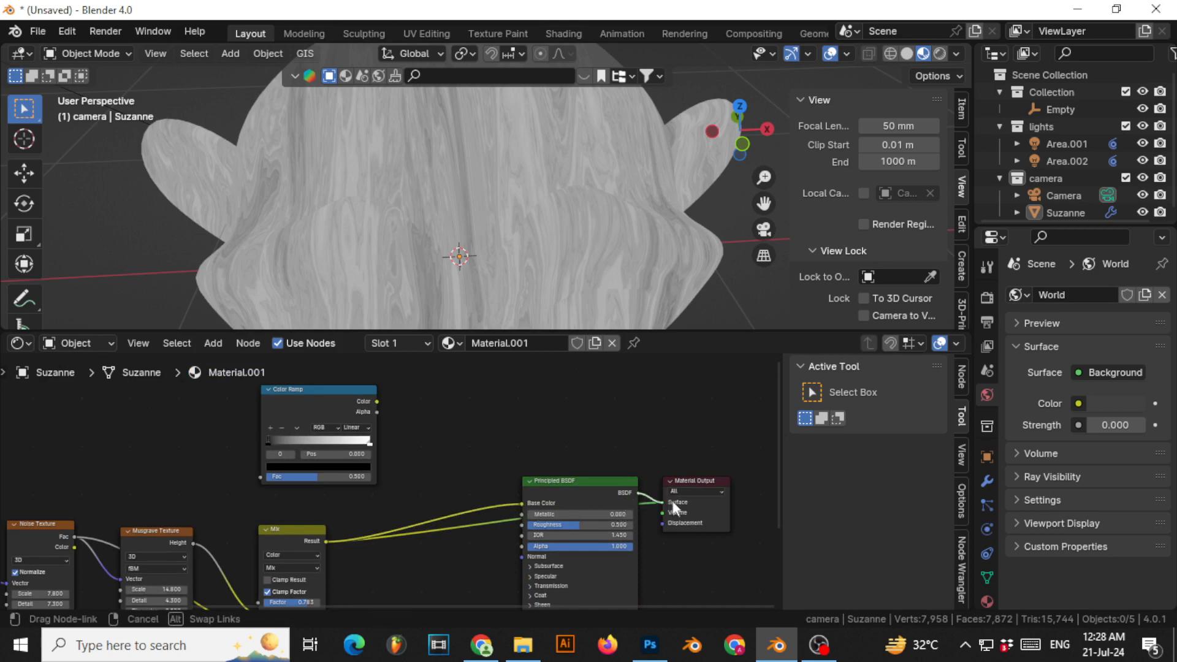
middle_drag(283, 181, 389, 162)
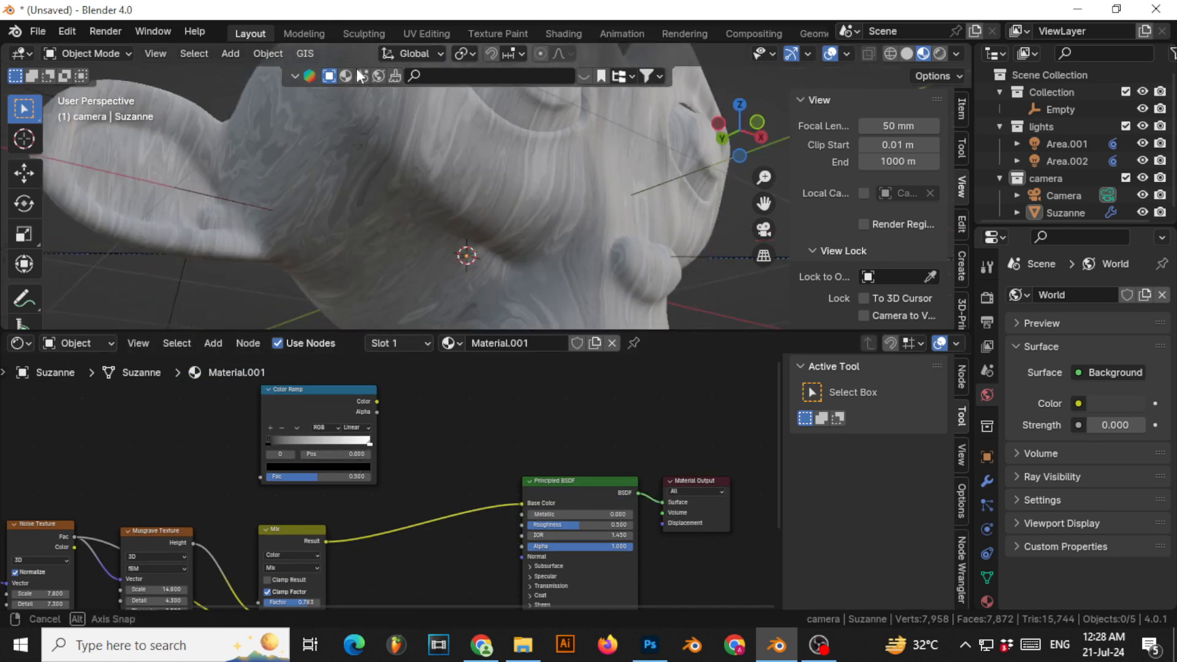
scroll(391, 161, down, 4)
middle_drag(399, 260, 466, 233)
- Insert the Color Ramp node into the link between the Mix node and the Principled BSDF's Base Color
drag(294, 396, 418, 479)
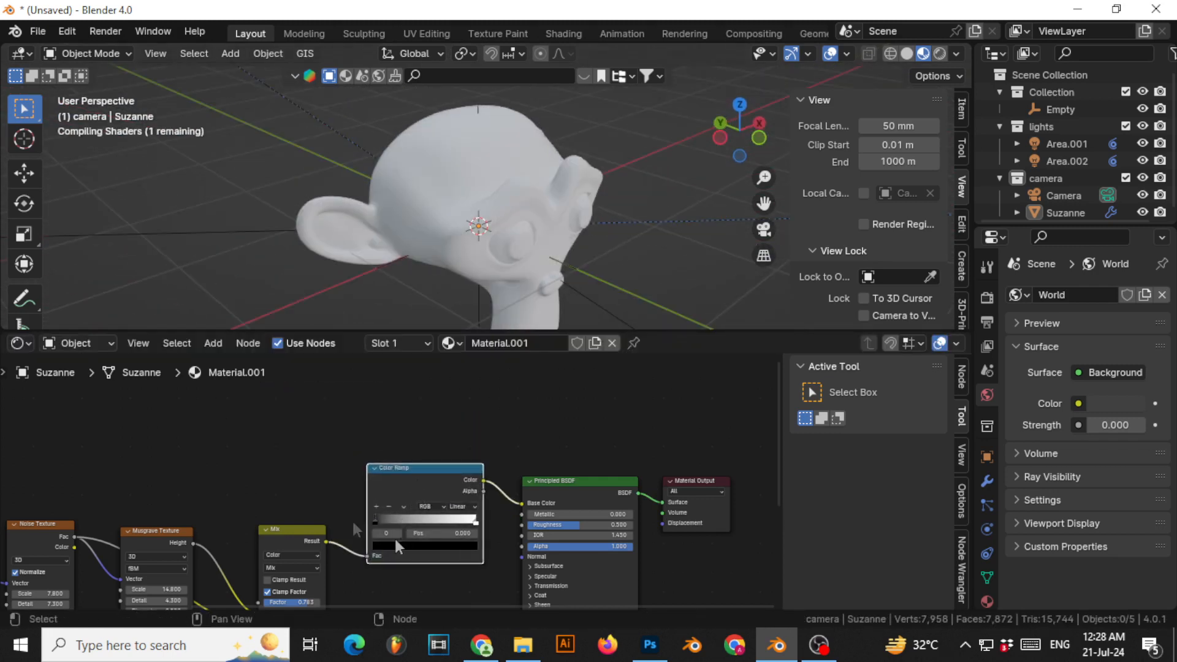
scroll(407, 470, up, 2)
scroll(459, 534, up, 3)
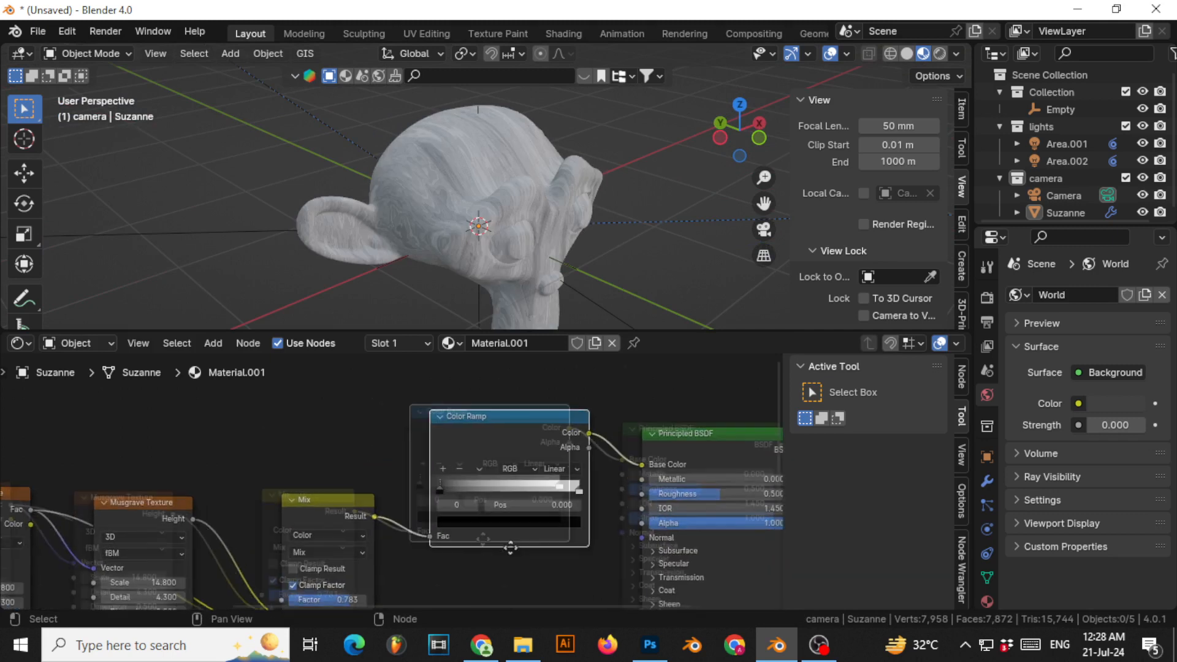
- Keep the Color Ramp's first stop at position 0.000 and color it a very dark brown
click(375, 461)
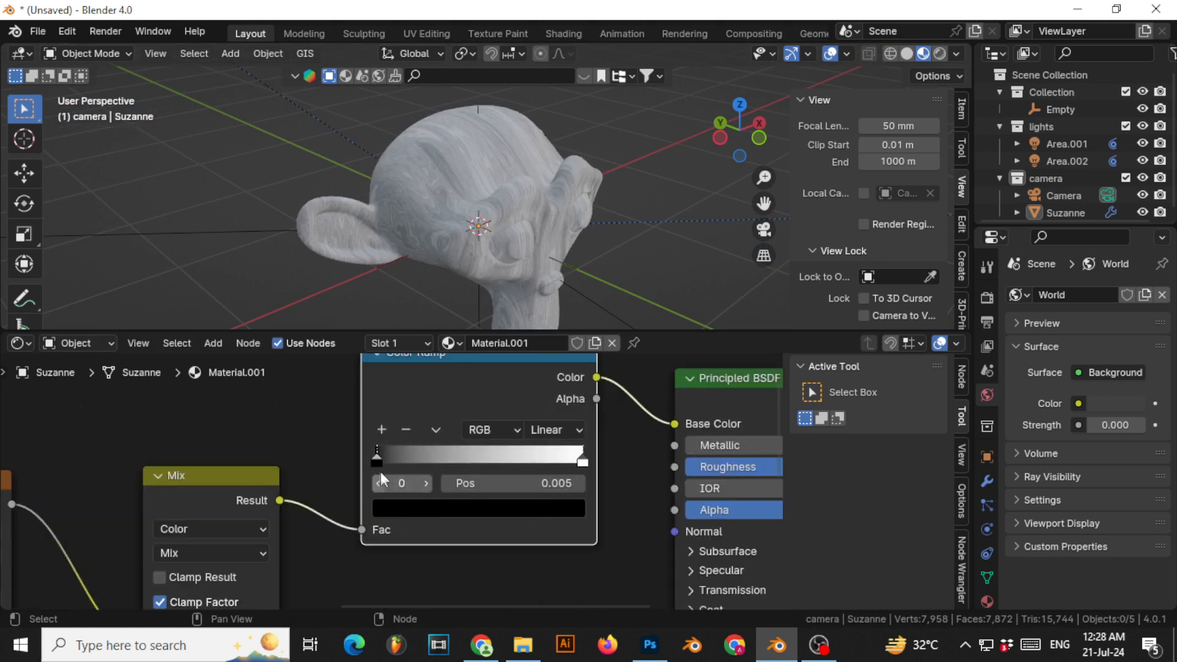
drag(375, 461, 362, 461)
click(412, 509)
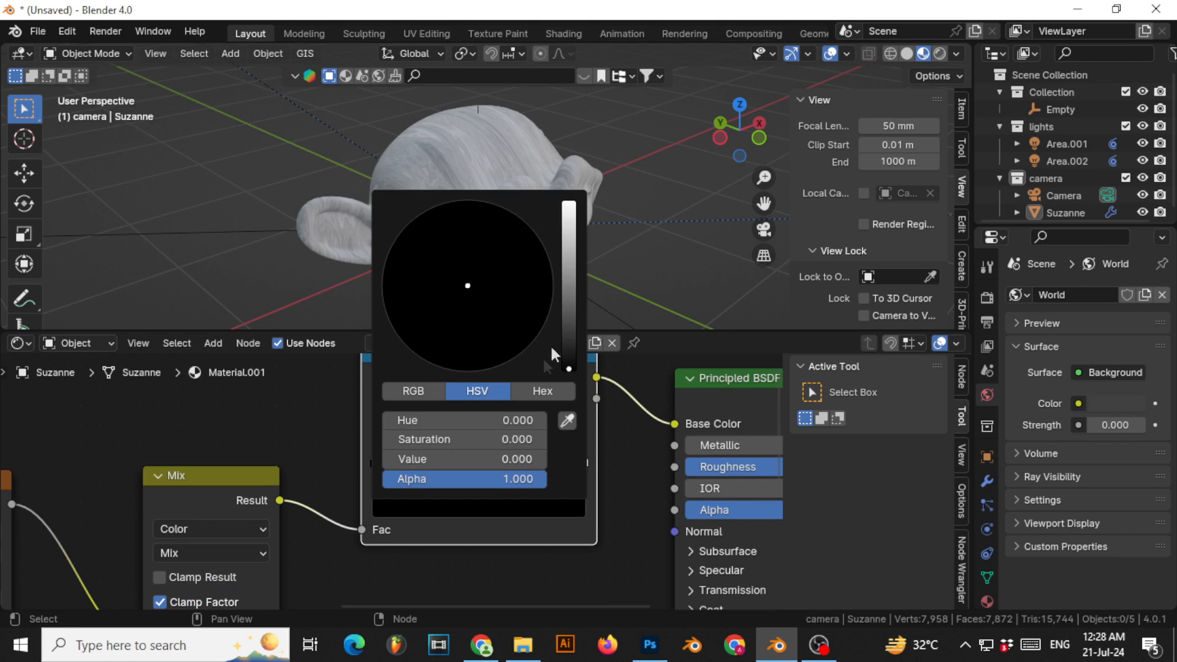
drag(572, 368, 569, 350)
drag(488, 334, 443, 360)
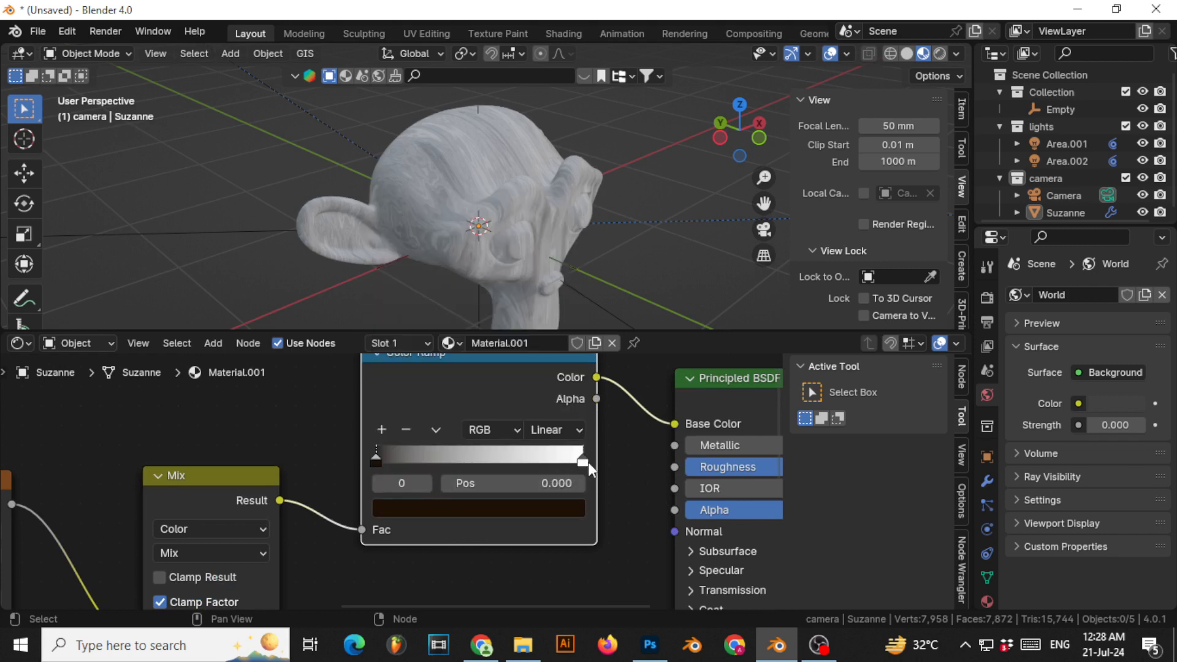
- Color the Color Ramp's last stop light orange with Hue 0.072 and Saturation 0.861, and inspect it on Suzanne
click(583, 461)
click(512, 509)
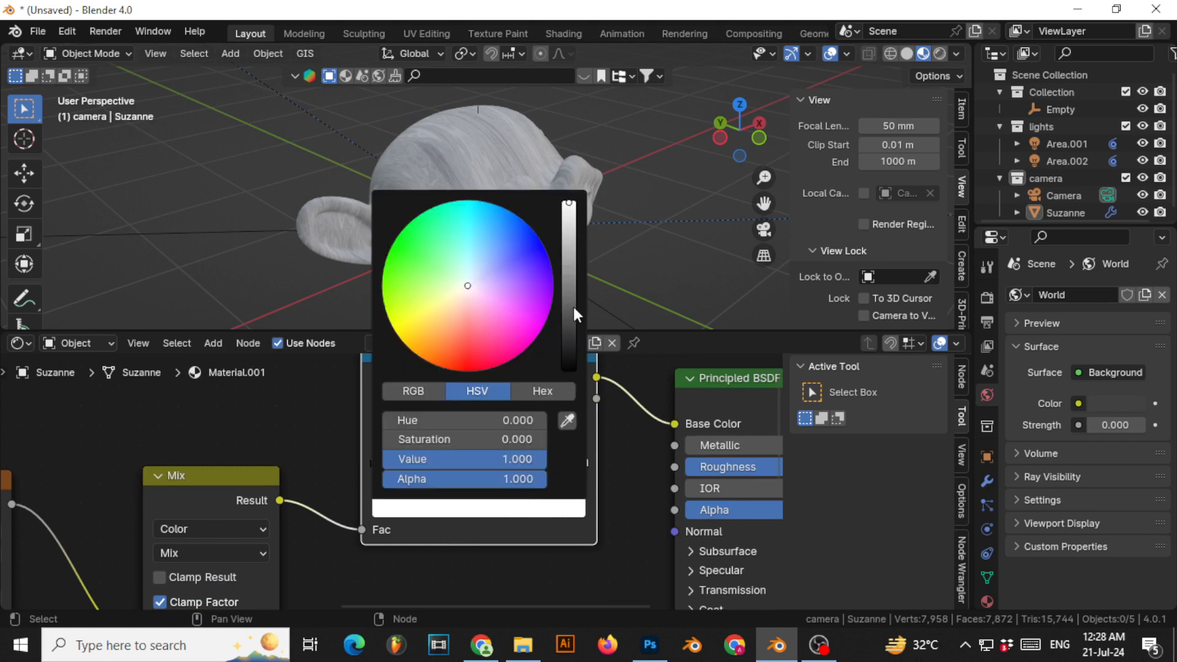
mouse_move(429, 329)
mouse_down()
mouse_move(444, 343)
mouse_move(439, 328)
mouse_up()
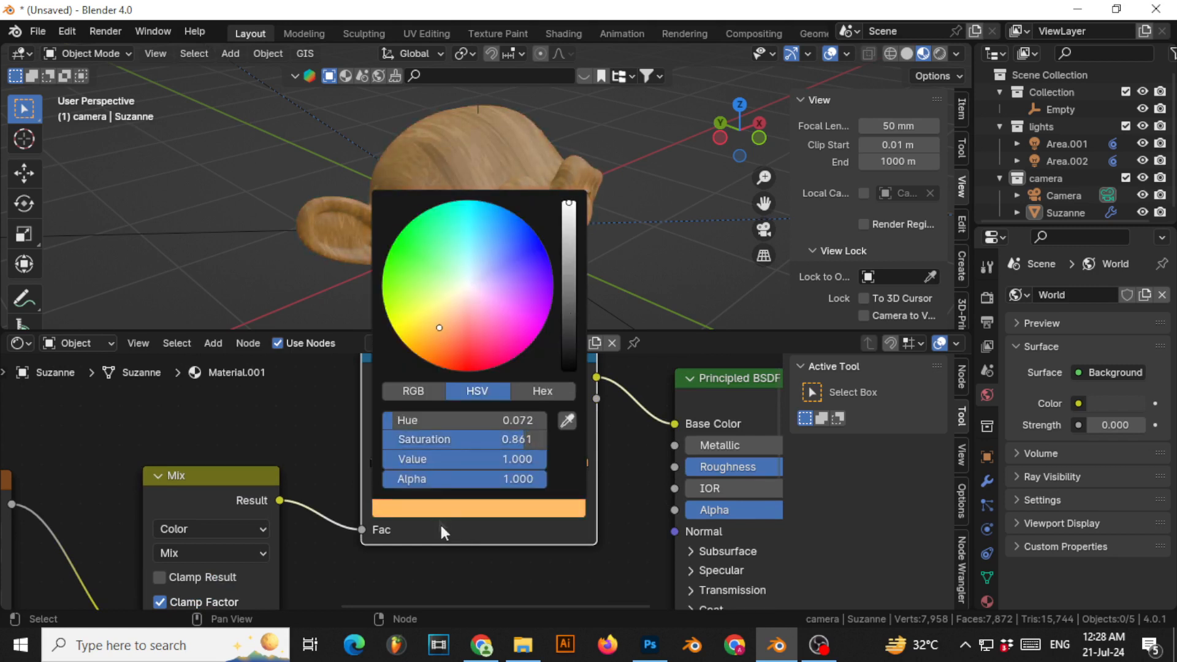
middle_drag(452, 230, 417, 161)
scroll(445, 182, up, 6)
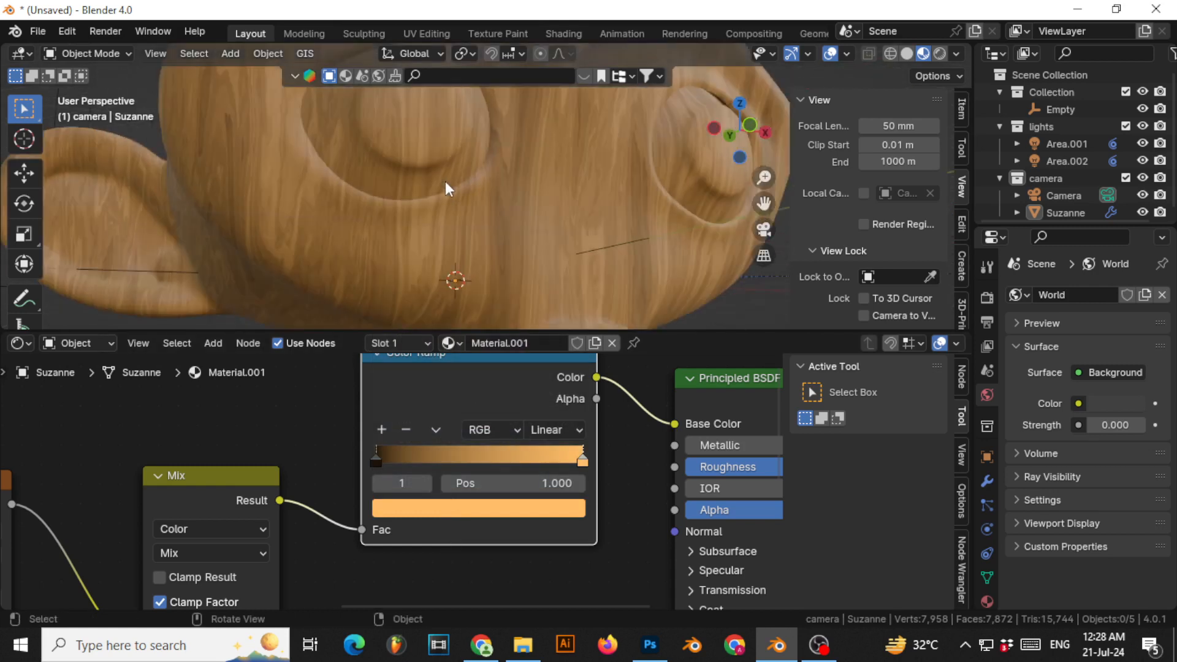
scroll(445, 182, down, 5)
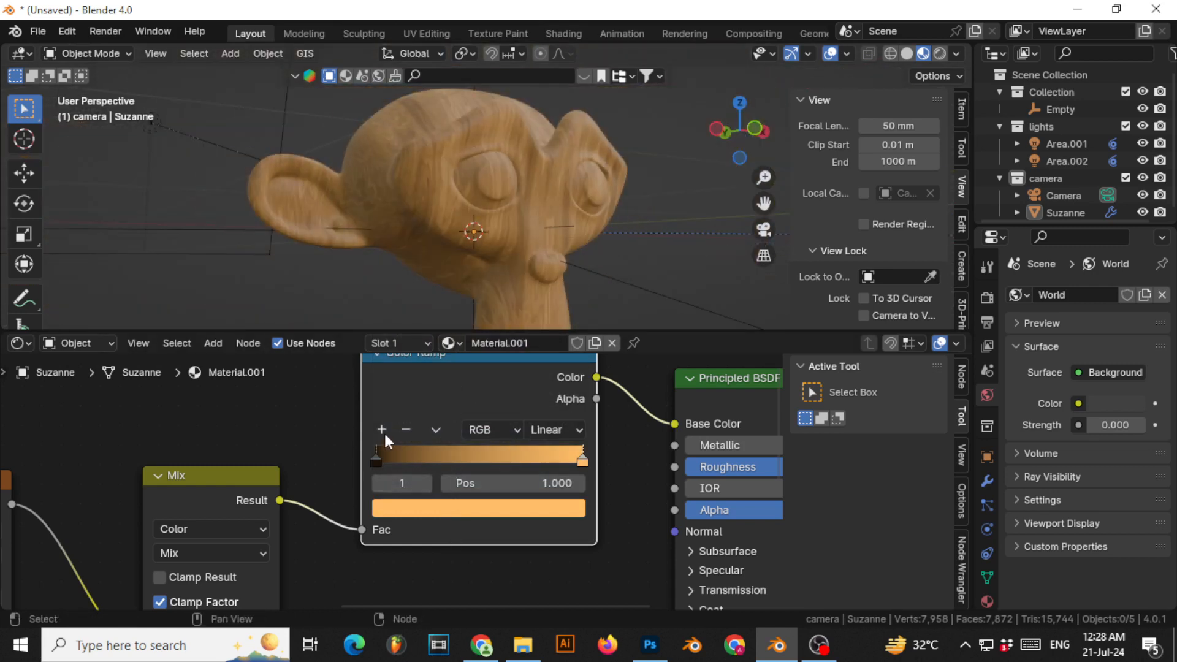
- Add two stops to the Color Ramp and darken the one at position 0.250 to a deeper brown
click(382, 430)
click(382, 430)
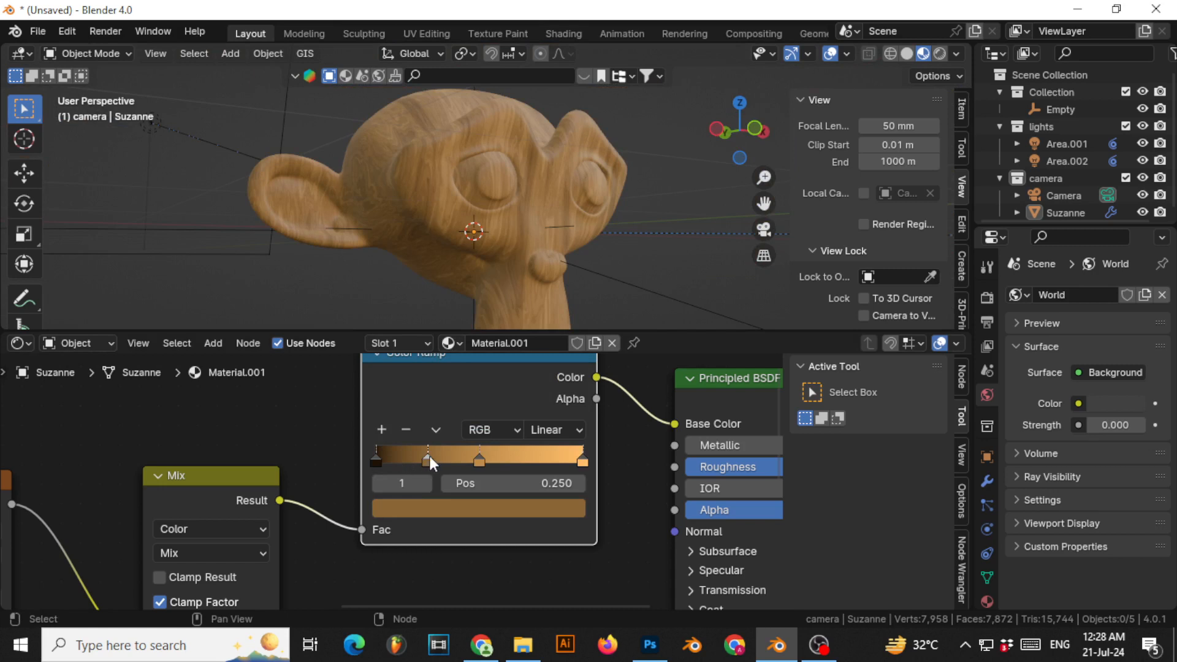
click(429, 509)
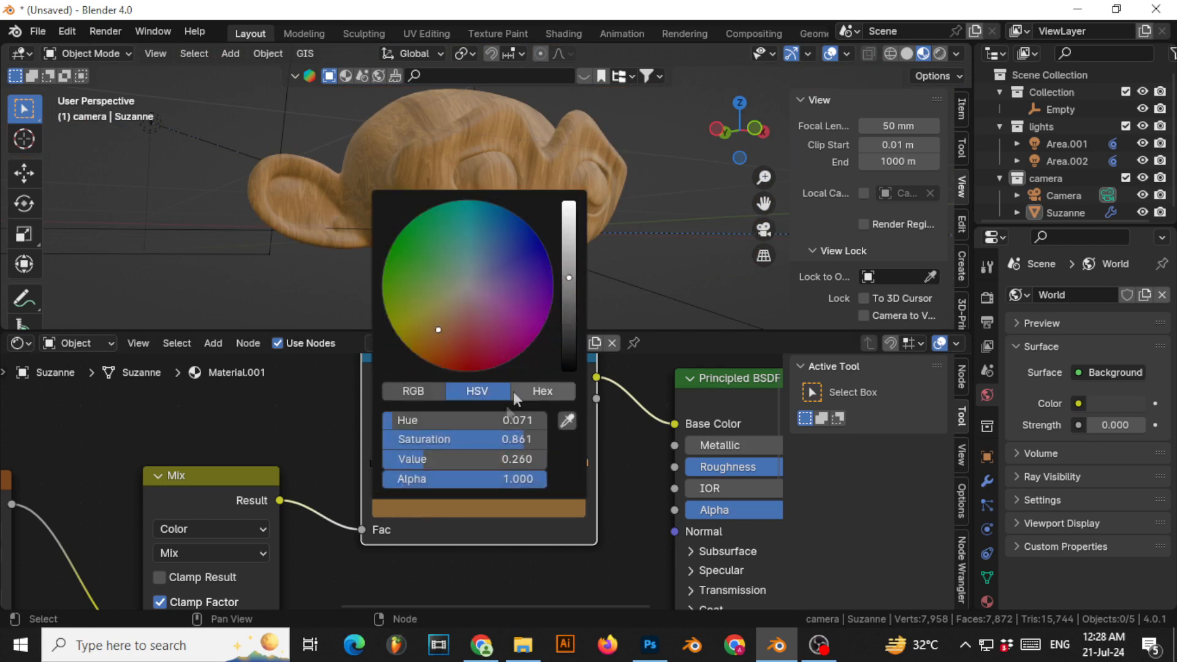
mouse_move(568, 318)
mouse_down()
mouse_move(569, 334)
mouse_move(569, 309)
mouse_up()
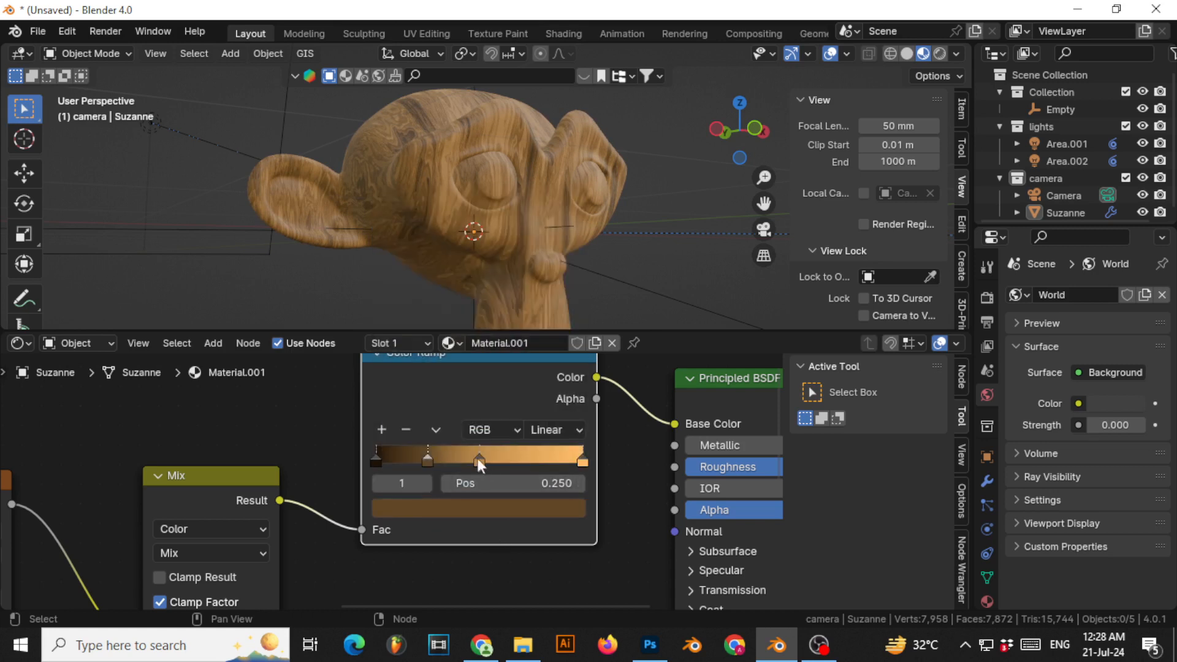
- Darken the Color Ramp stop at position 0.500 to a medium brown and inspect Suzanne from the front
click(477, 458)
click(477, 501)
drag(570, 298, 569, 266)
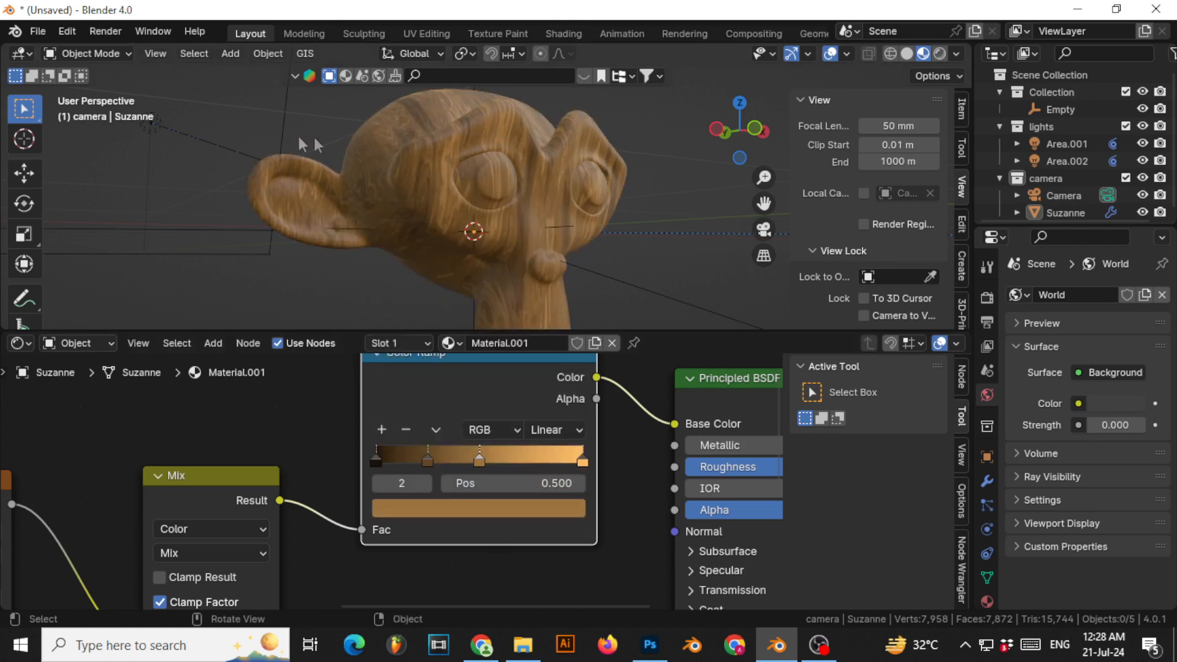
middle_drag(302, 145, 705, 208)
scroll(552, 242, up, 3)
scroll(473, 231, down, 4)
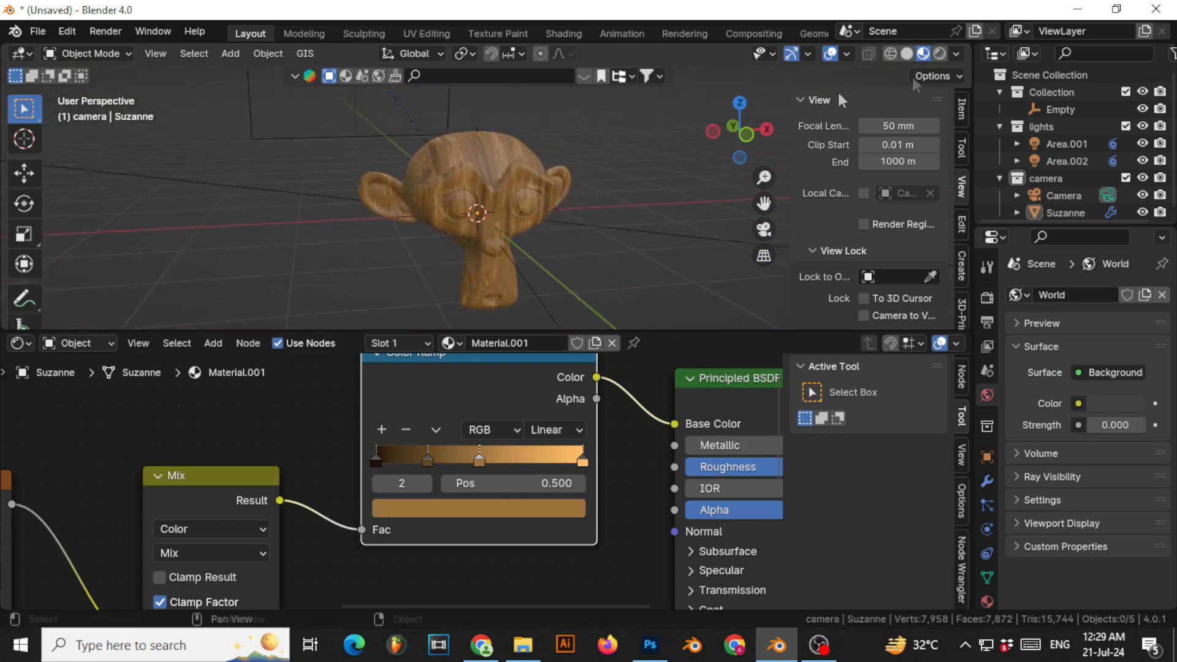
- Switch the viewport to Rendered shading and start rendering the image
click(940, 53)
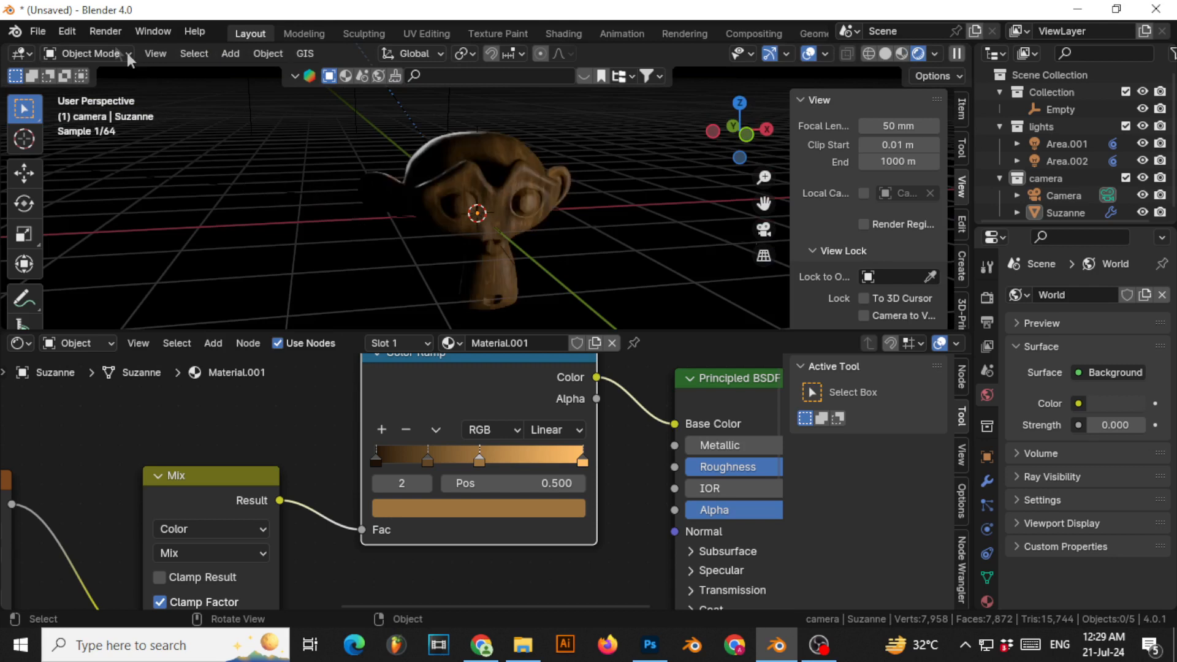
click(102, 32)
click(103, 31)
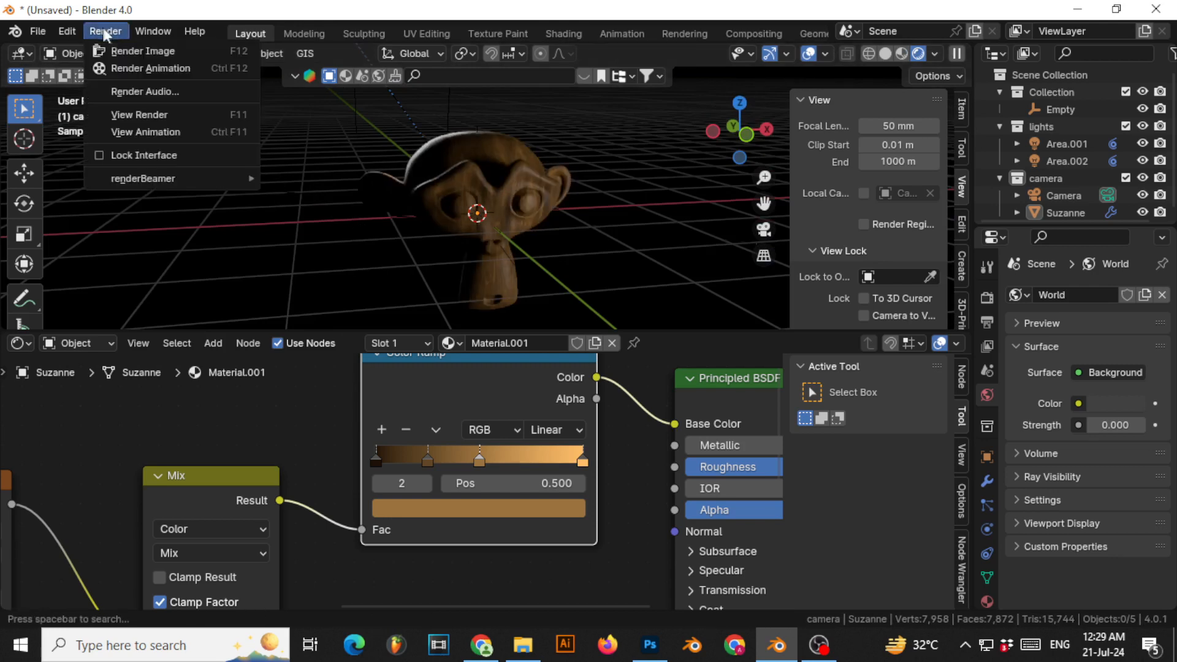
click(141, 48)
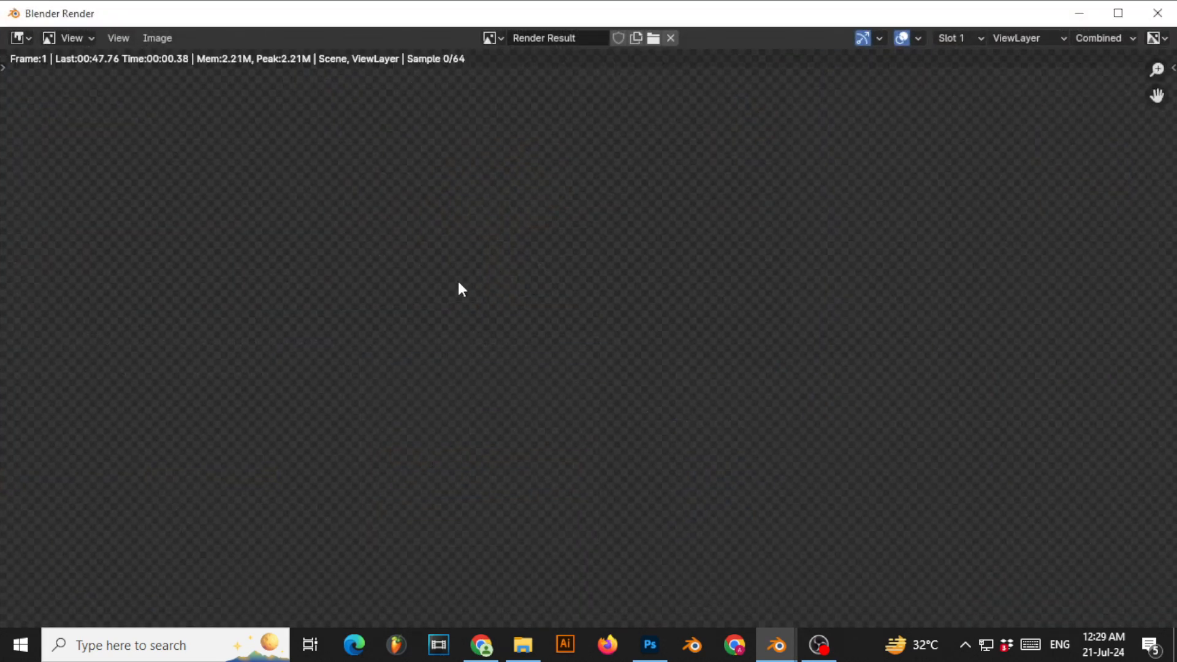
- Examine the wood grain on Suzanne's face in the render and close the render window
scroll(547, 277, up, 4)
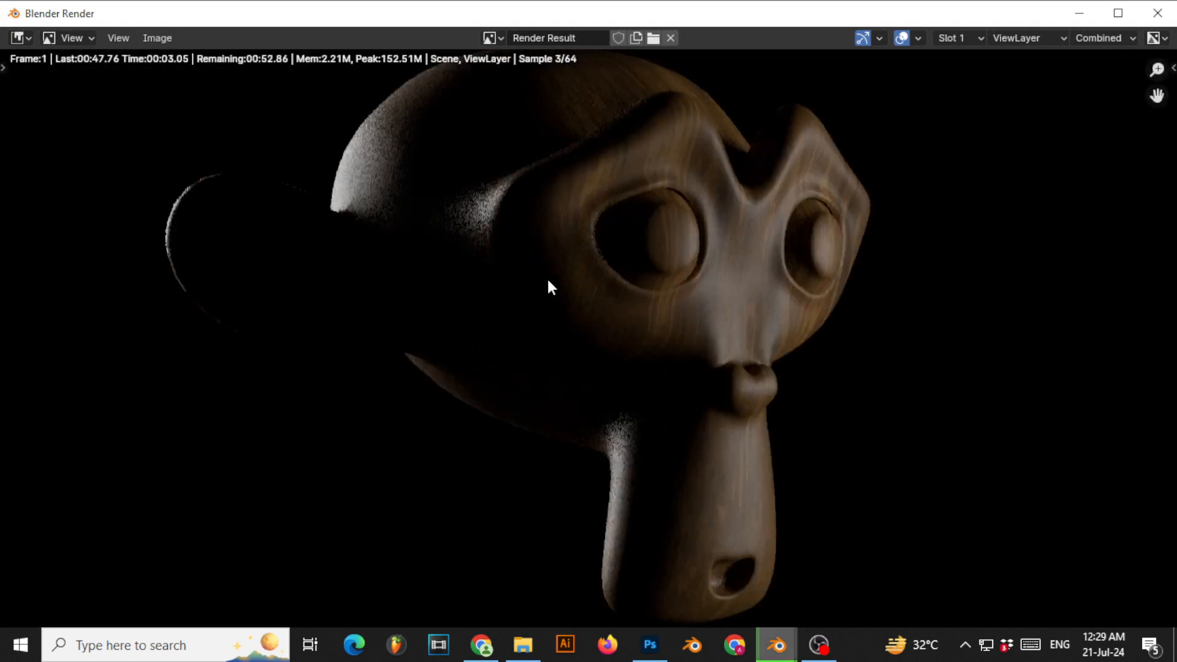
scroll(547, 277, down, 1)
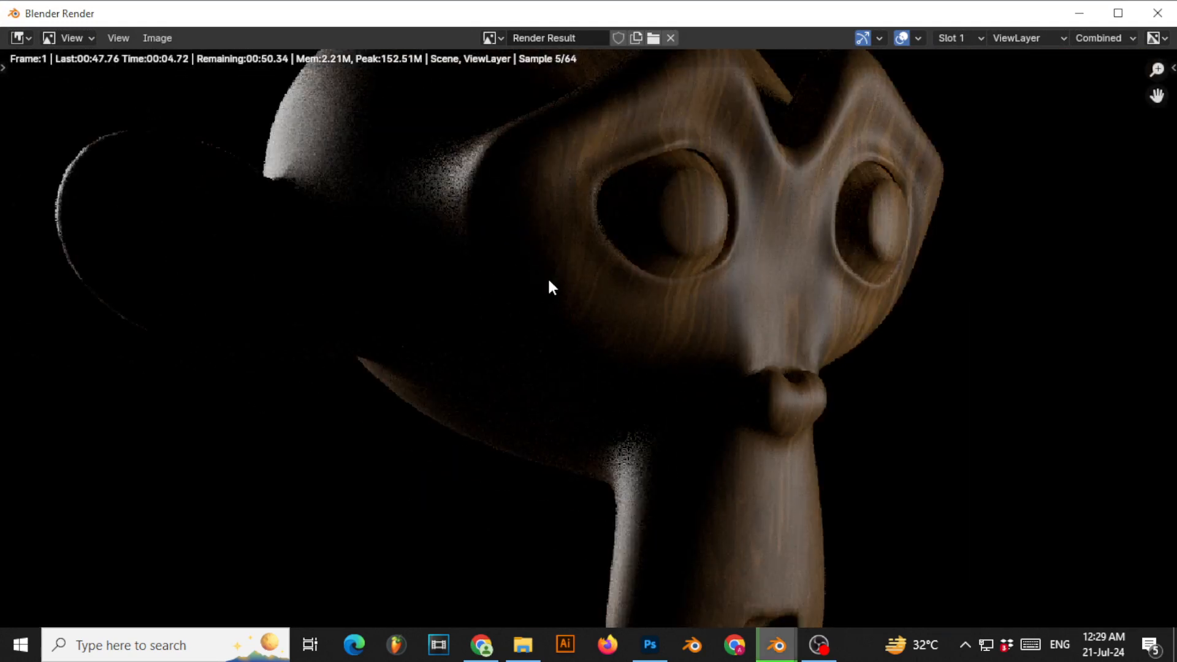
click(1158, 13)
- Add a Bump node below the Color Ramp and connect its Normal output to the Principled BSDF's Normal input
middle_drag(609, 510, 411, 396)
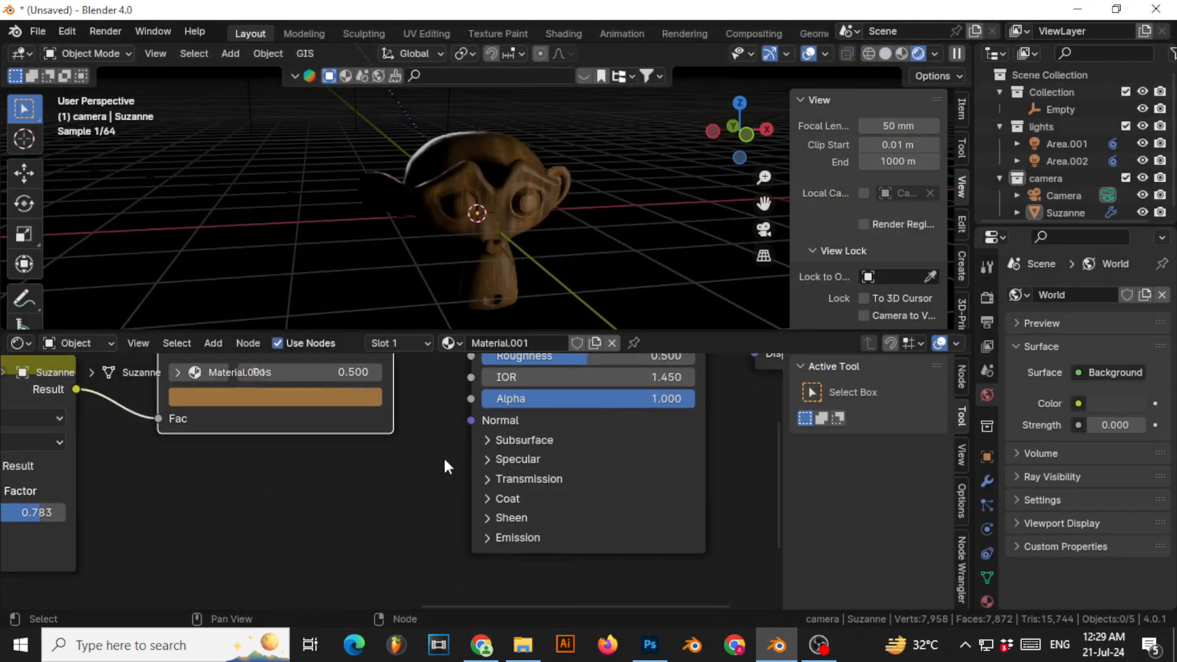
scroll(422, 475, down, 3)
middle_drag(406, 478, 453, 478)
click(433, 484)
key(shift+a)
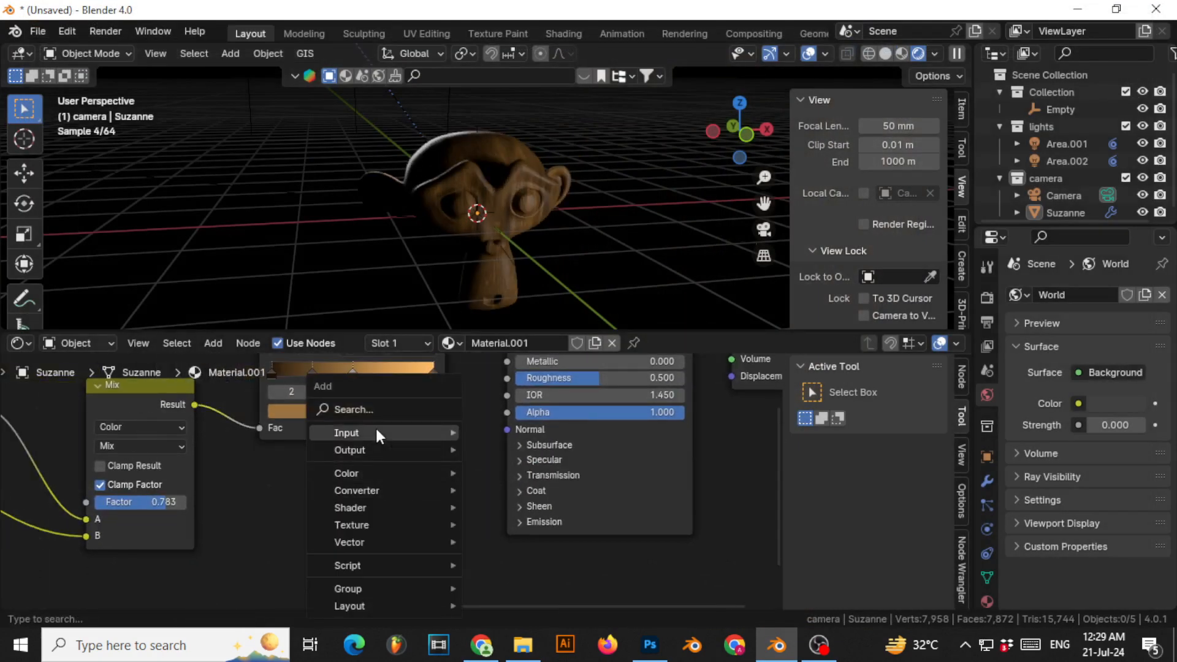
click(361, 410)
text(bum)
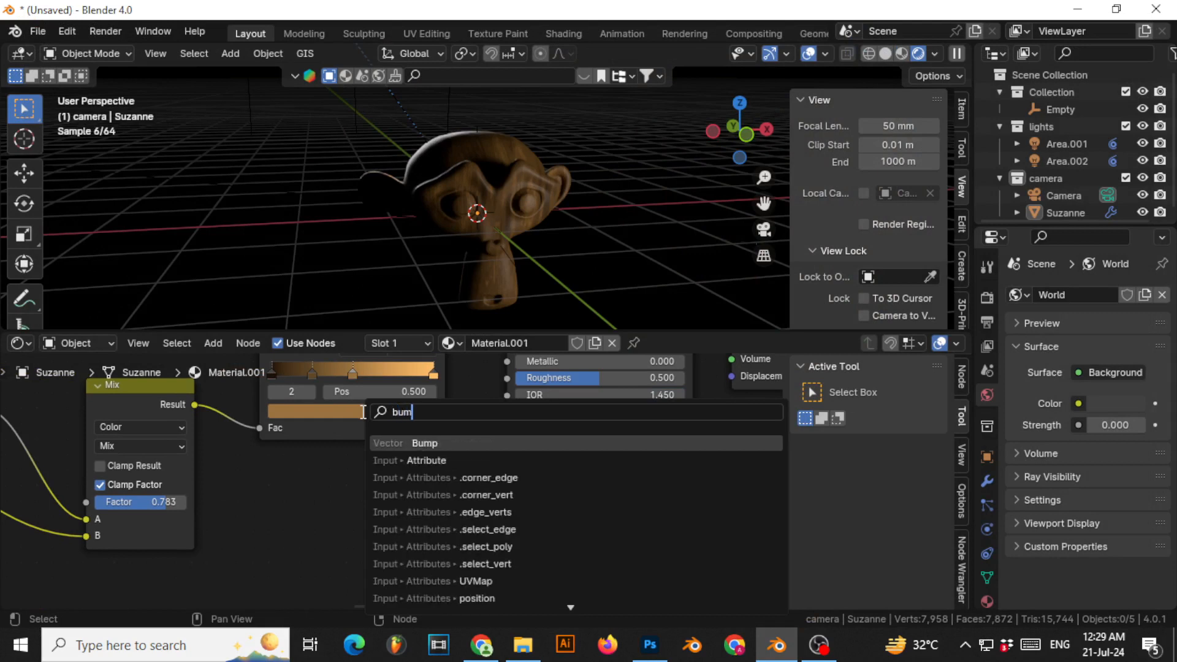
key(Return)
click(352, 452)
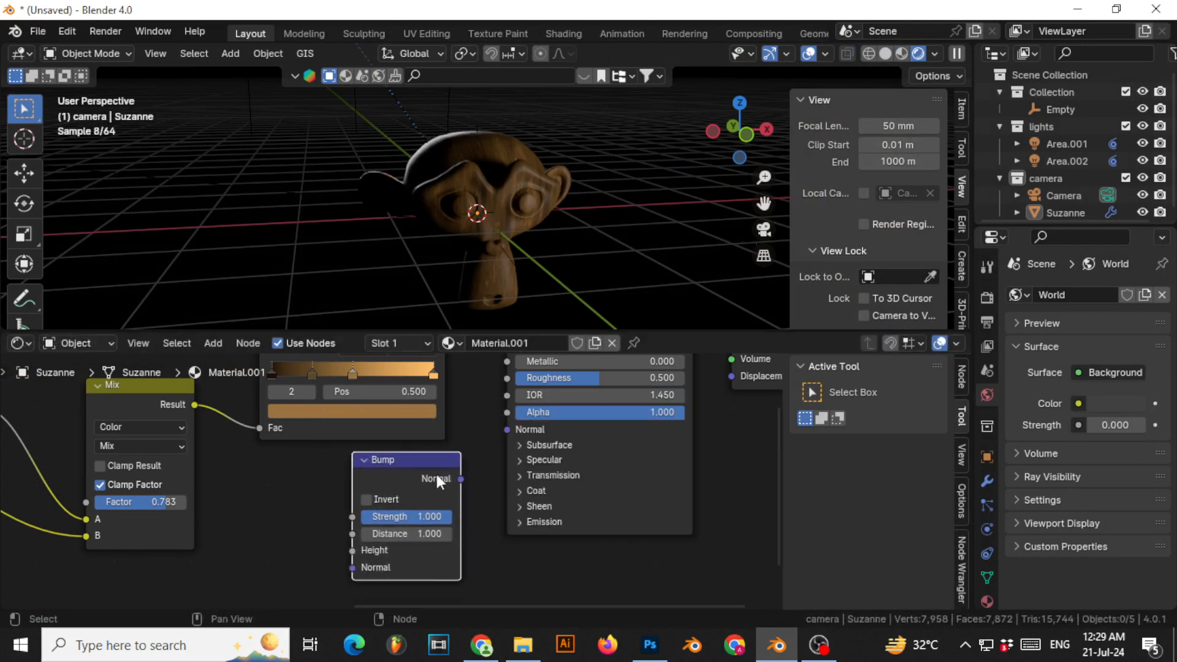
drag(461, 478, 507, 429)
- Connect the Noise Texture's Fac output to the Bump node's Height input
middle_drag(273, 535, 536, 520)
scroll(374, 526, down, 3)
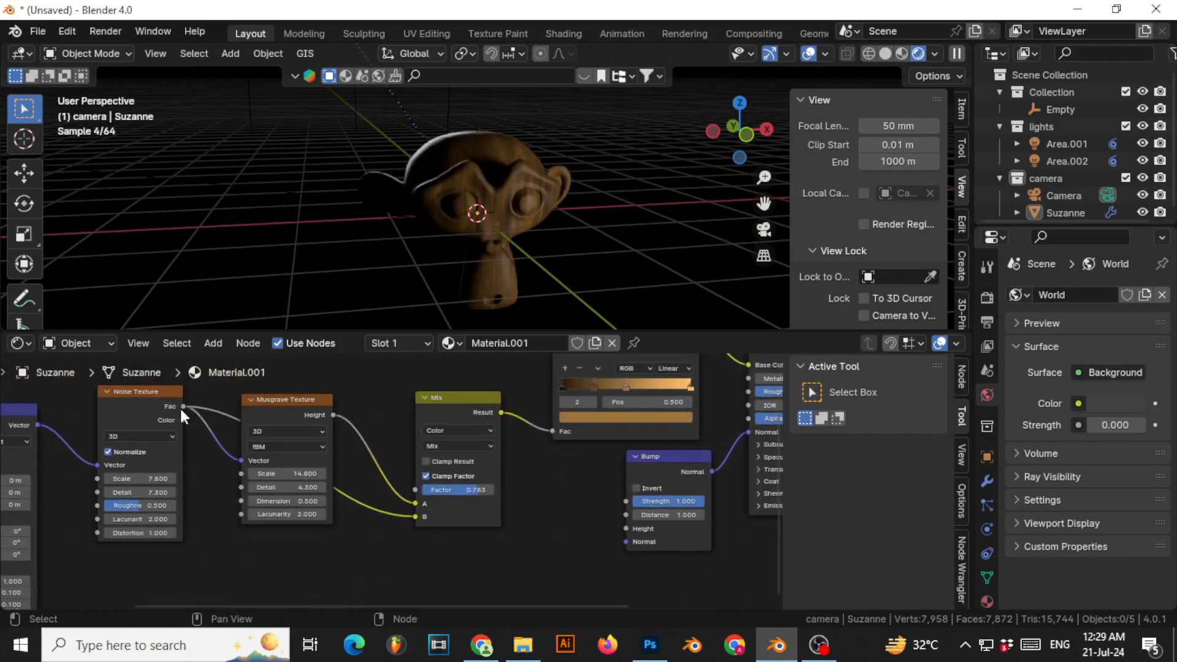
drag(183, 406, 626, 529)
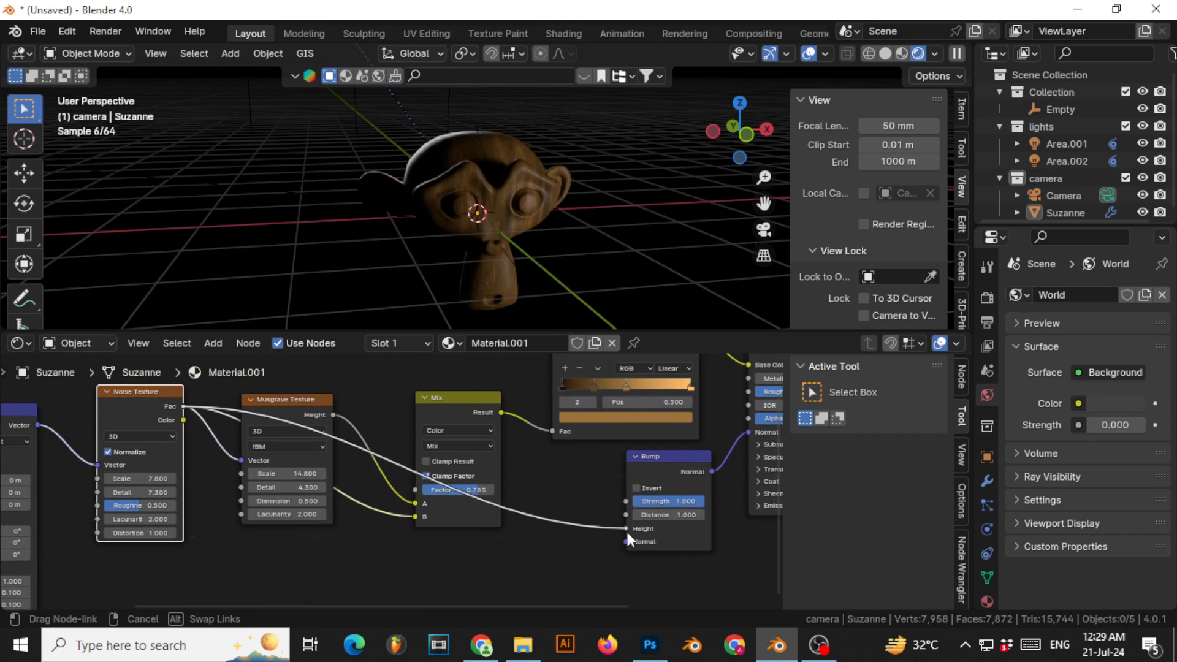
- Reduce the Bump node's Strength to 0.05 while checking the grain relief on Suzanne's face
middle_drag(574, 501, 363, 483)
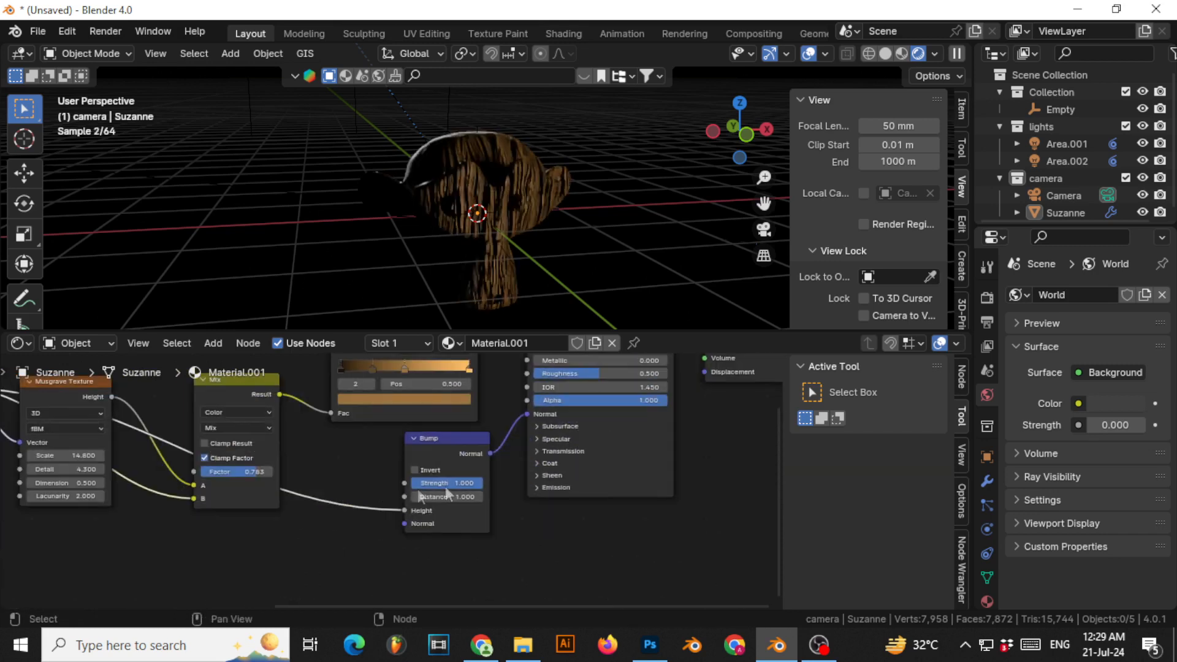
scroll(536, 525, up, 4)
middle_drag(606, 535, 523, 548)
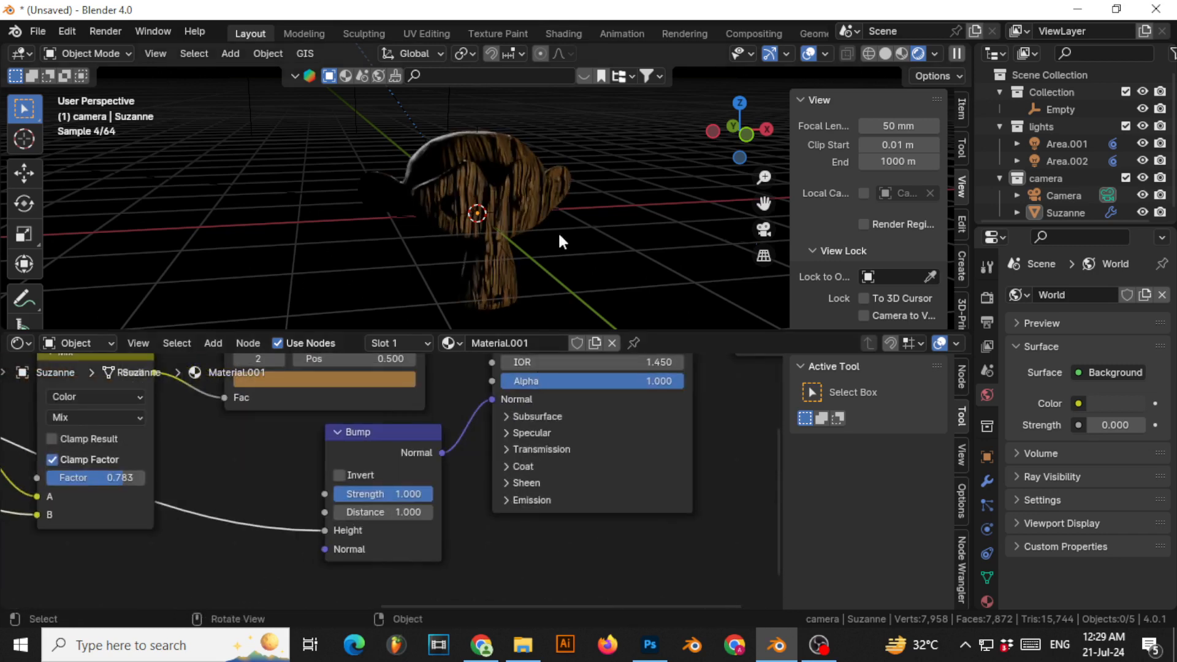
scroll(516, 180, up, 5)
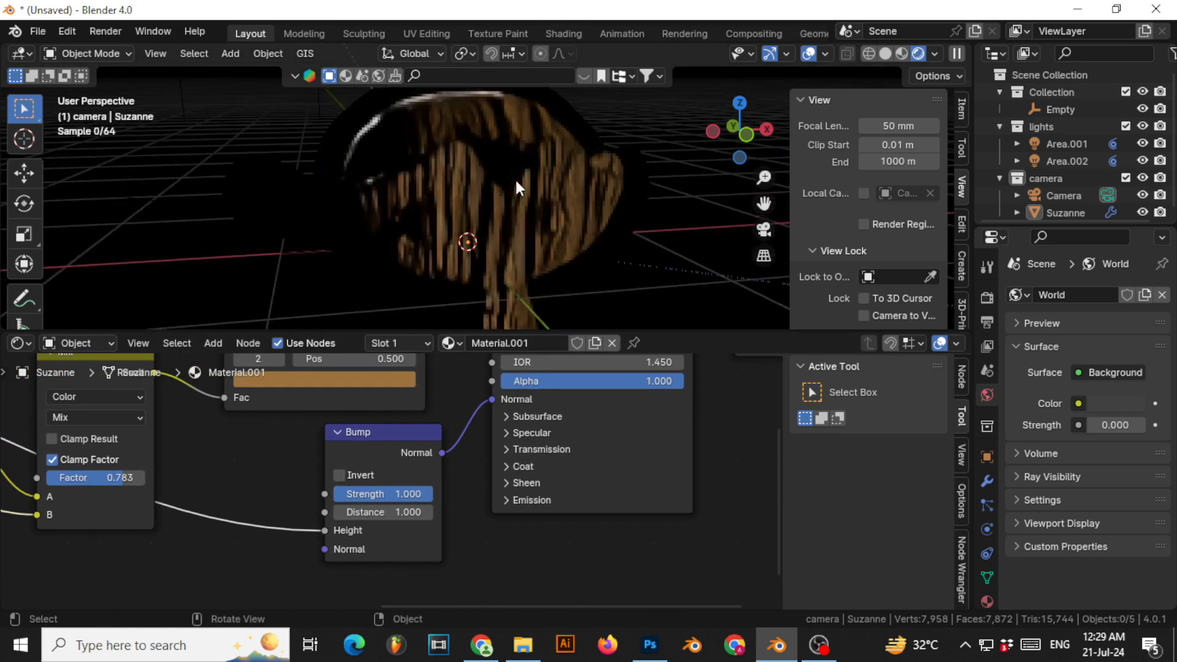
drag(380, 494, 296, 494)
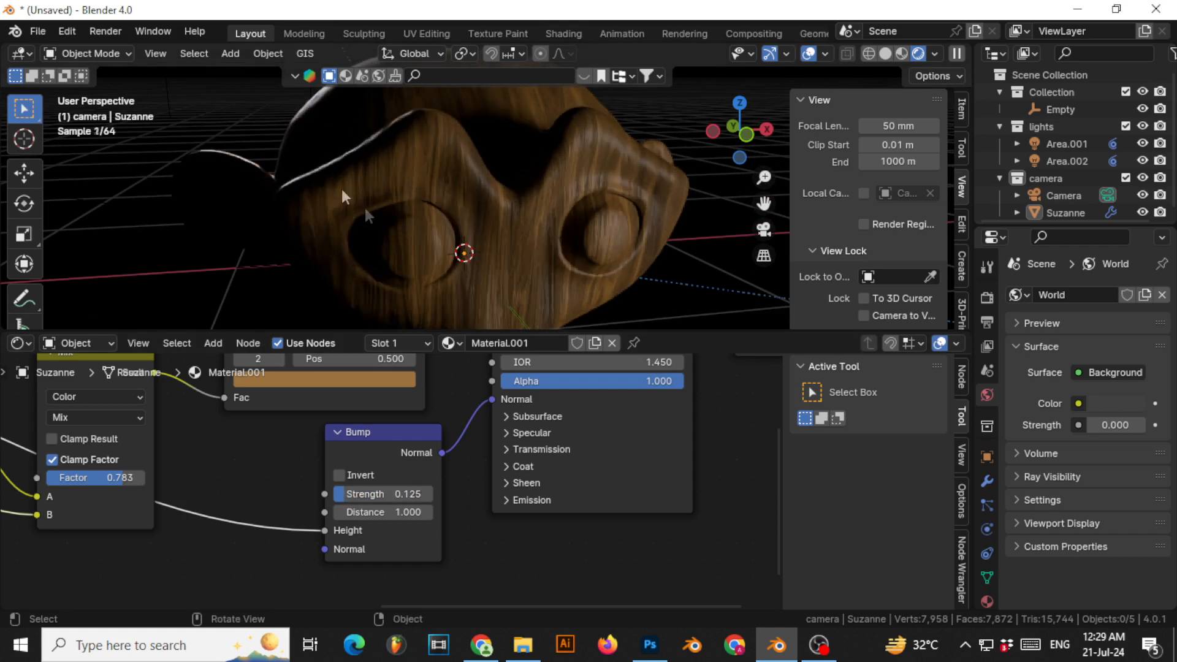
double_click(356, 494)
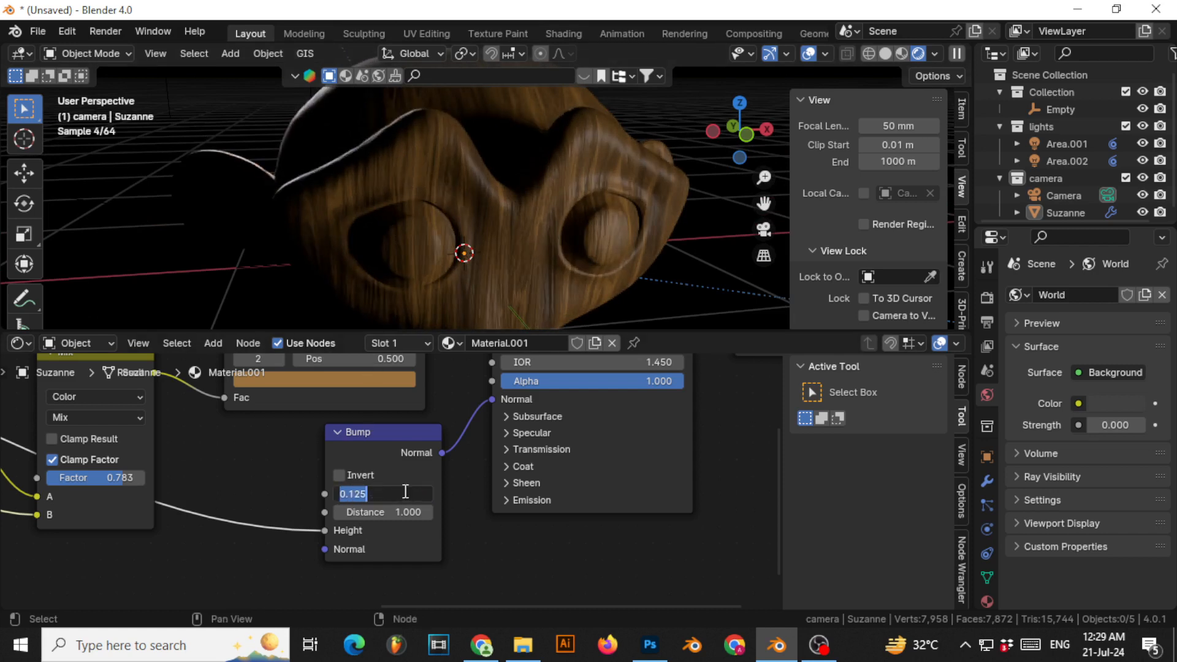
text(0.05)
key(Return)
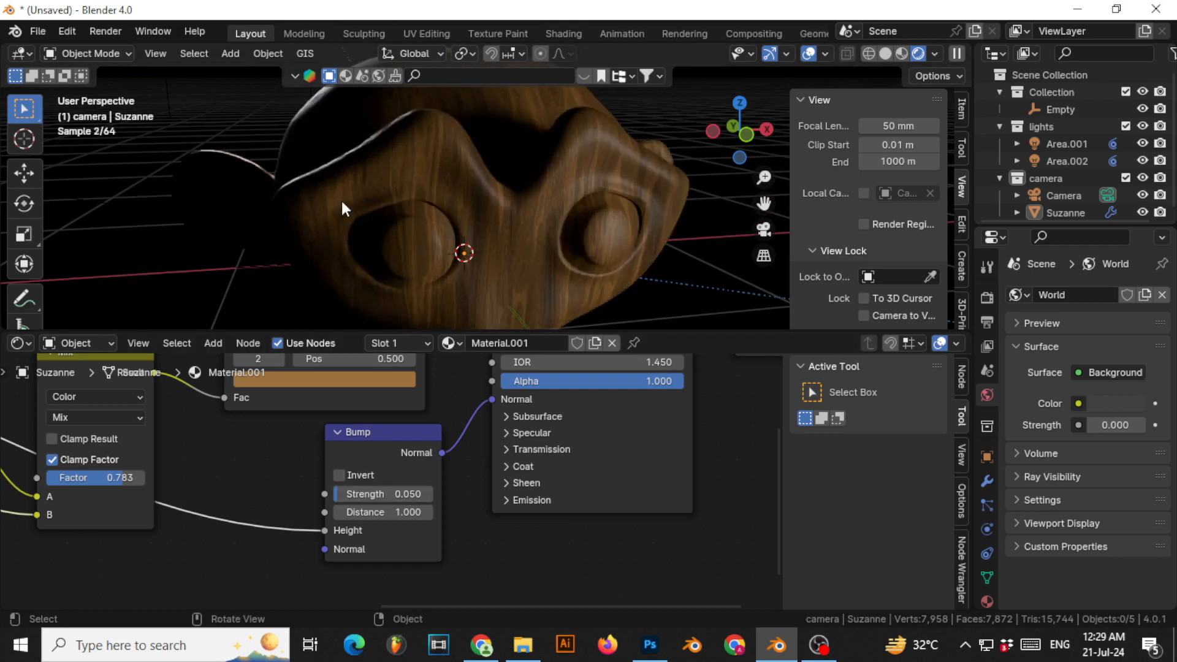
- Render the image again and inspect the bumped wood grain on the whole of Suzanne
click(98, 36)
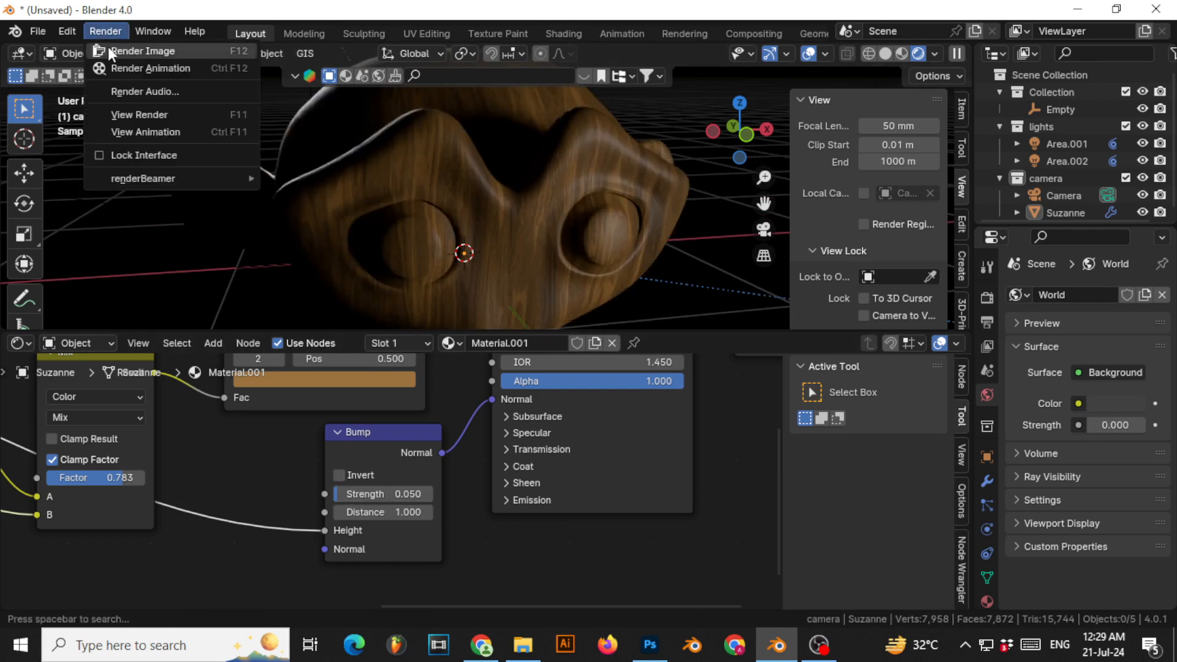
click(108, 47)
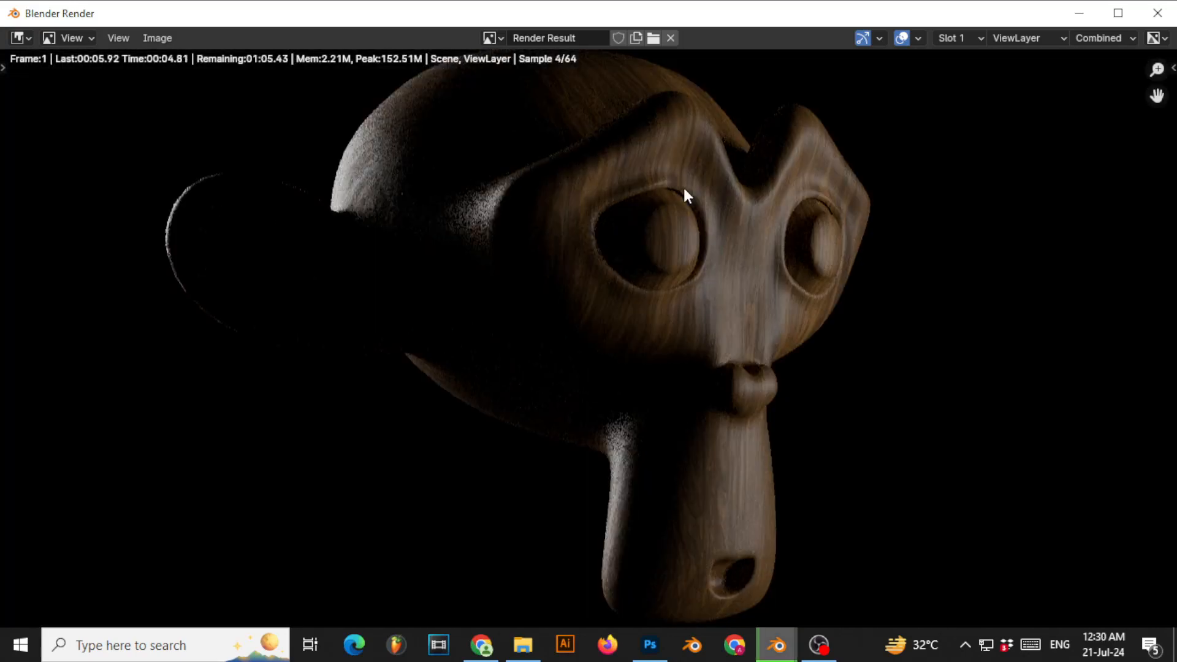
scroll(683, 185, down, 1)
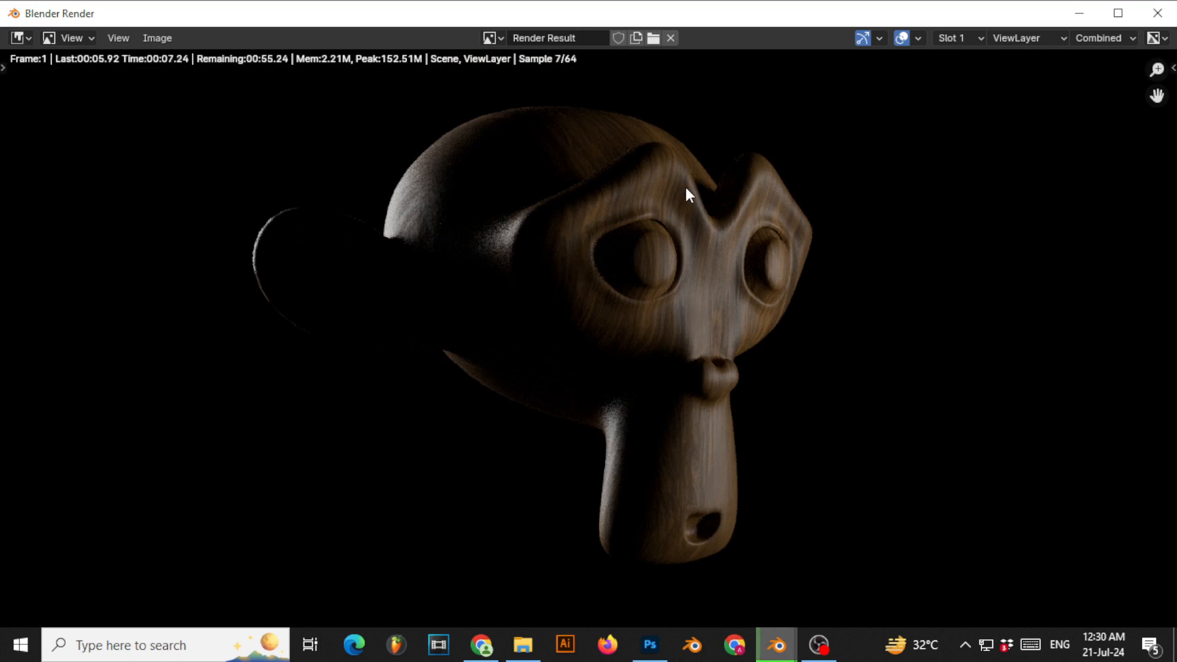